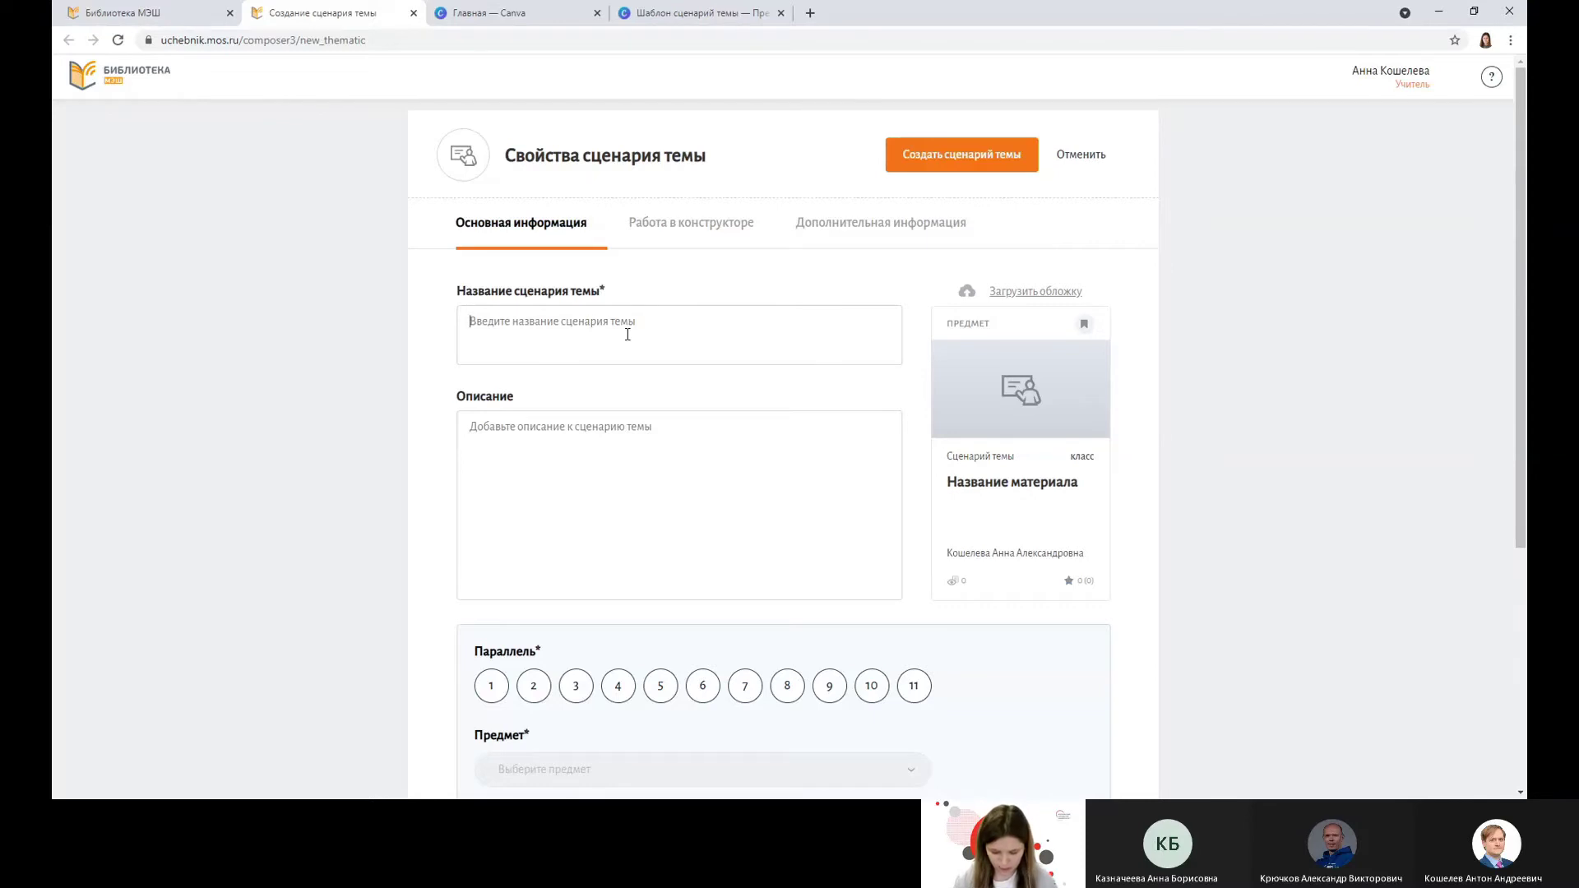
Title the topic scenario "Человек. Деятельность человека" and enter the description "Данный сценарий темы помогает изучить..., достичь результатов..."
{"action": "type", "text": "еловек. Ч"}
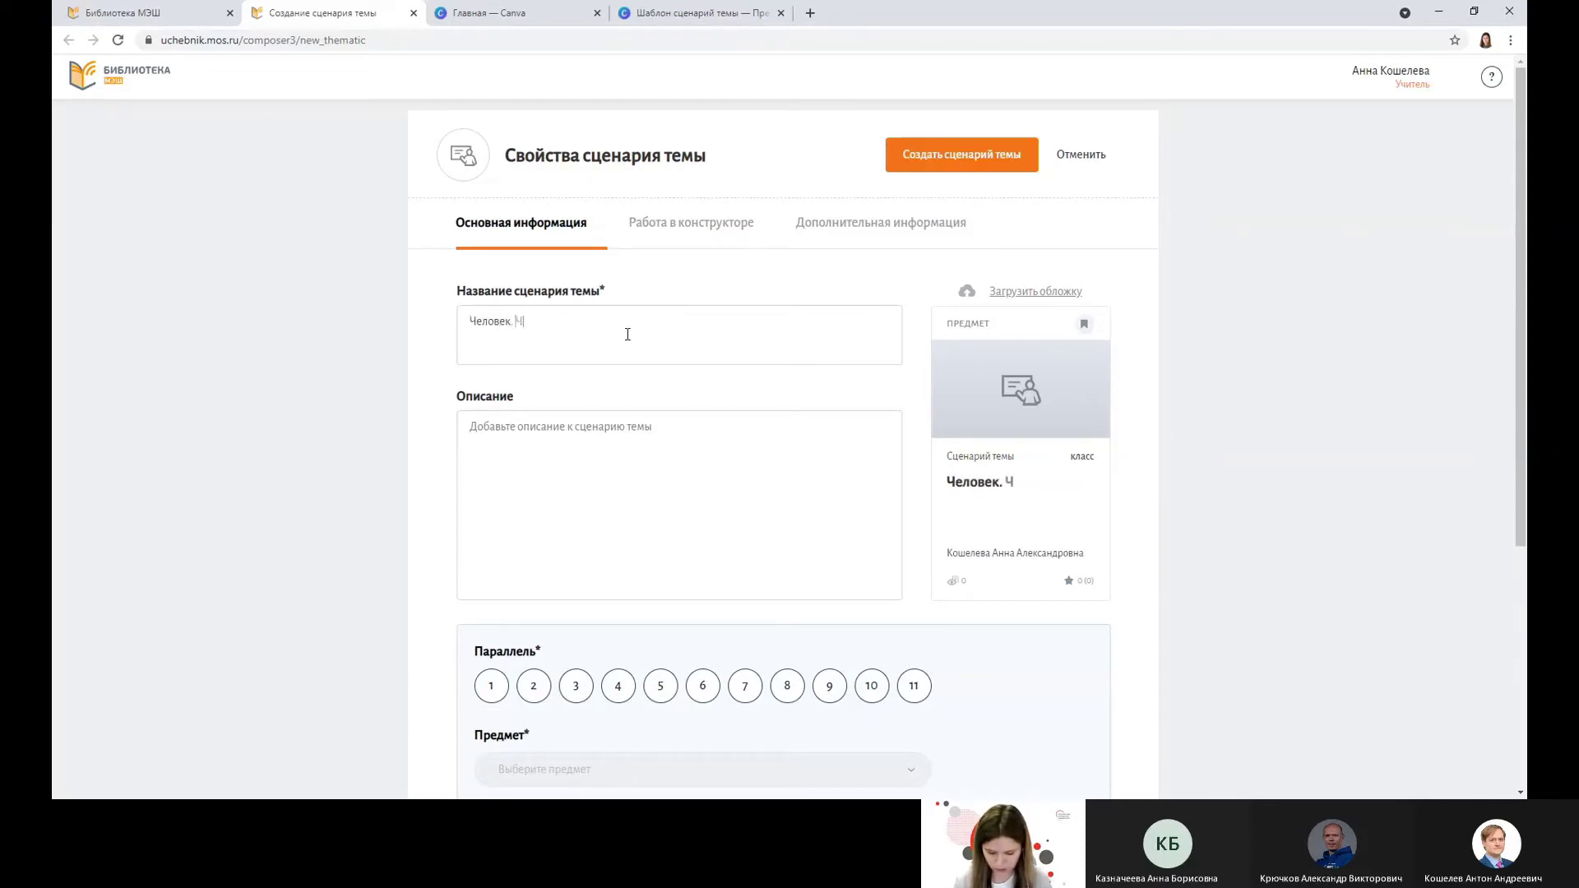
{"action": "key", "text": "BackSpace"}
{"action": "key", "text": "BackSpace"}
{"action": "type", "text": "Дечт"}
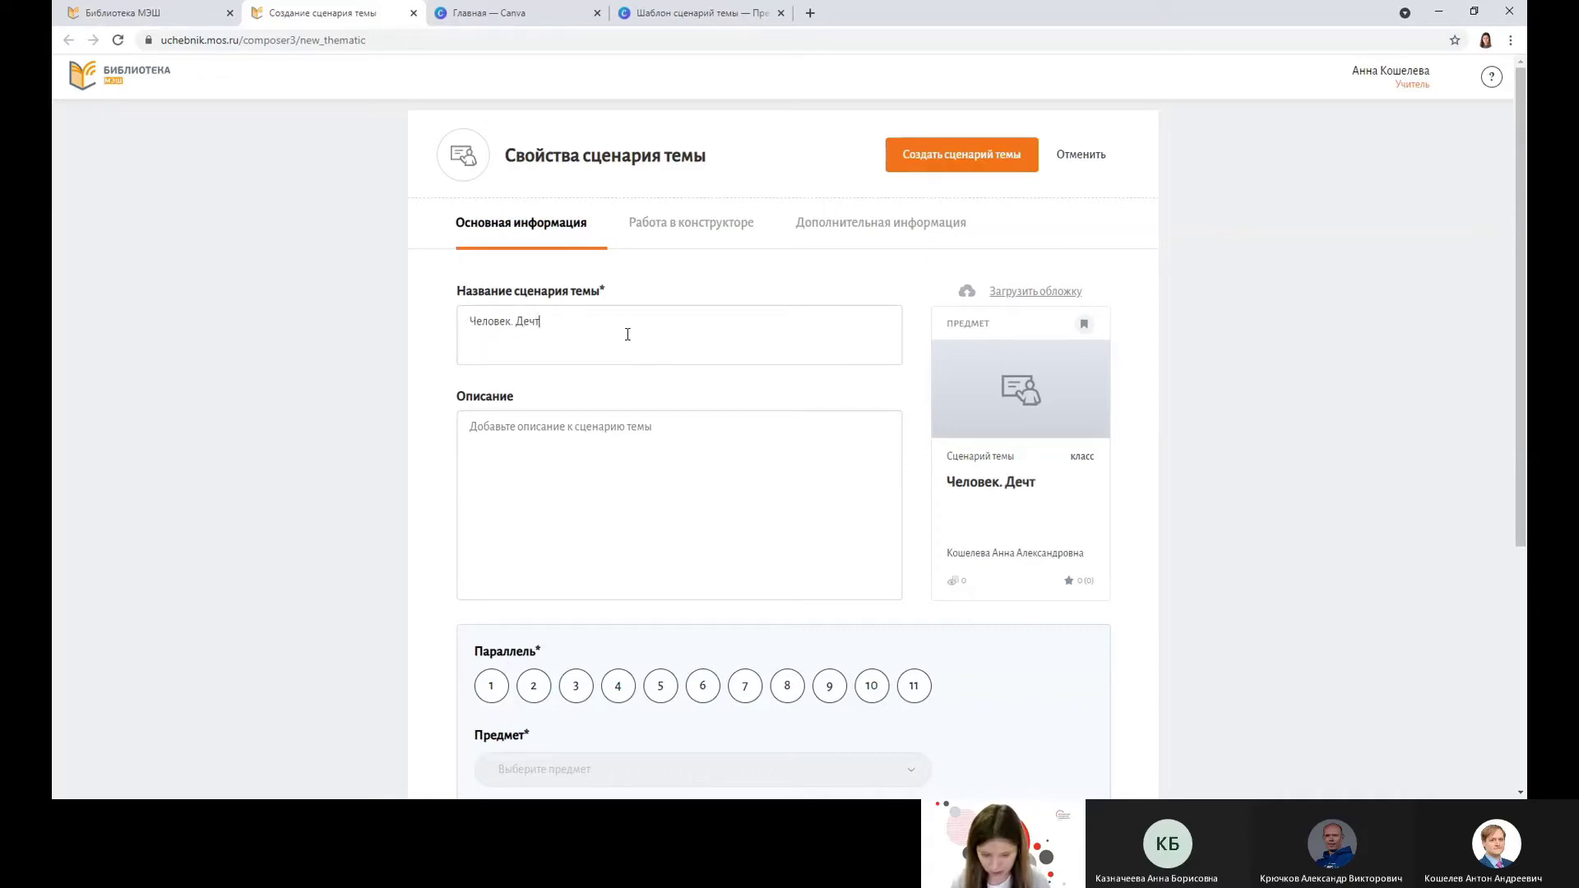
{"action": "key", "text": "BackSpace"}
{"action": "key", "text": "BackSpace"}
{"action": "type", "text": "ятенль"}
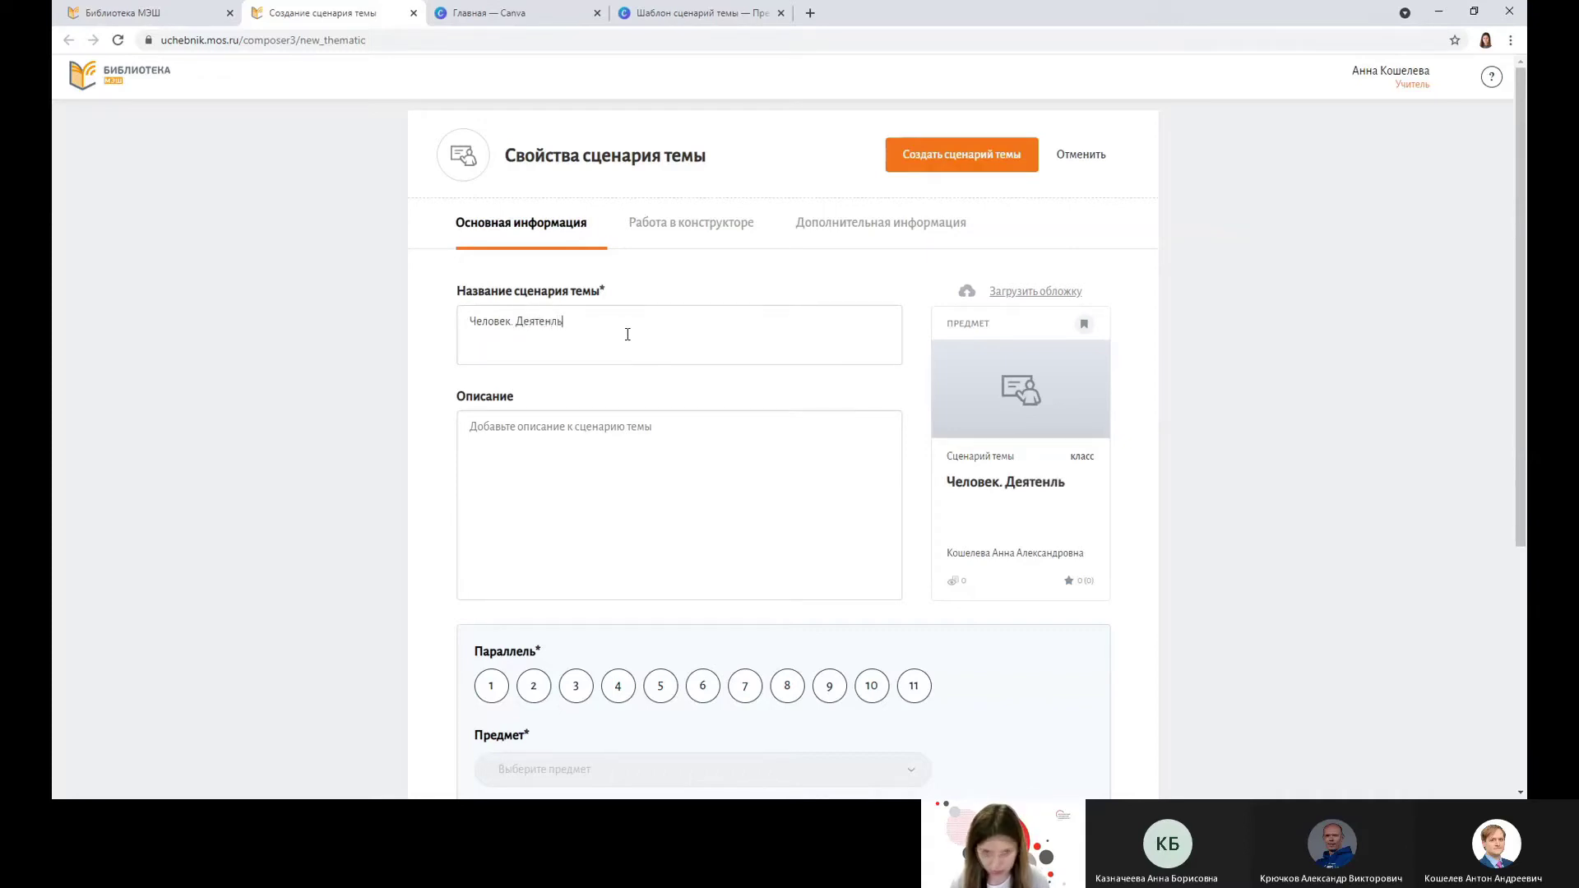
{"action": "key", "text": "BackSpace"}
{"action": "key", "text": "BackSpace"}
{"action": "key", "text": "BackSpace"}
{"action": "type", "text": "ль"}
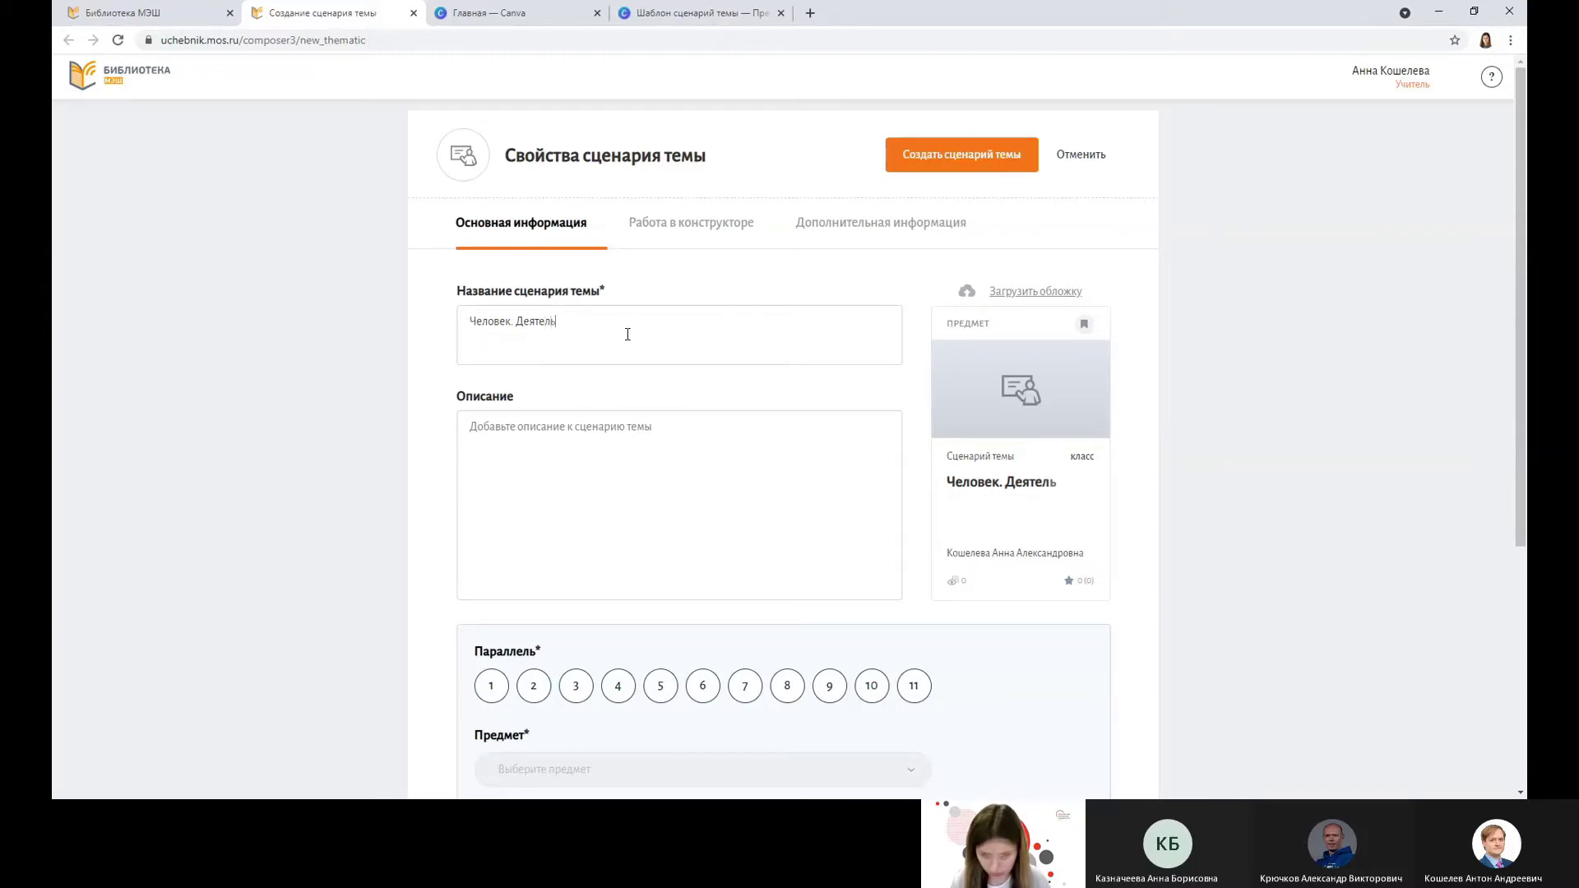
{"action": "type", "text": "ность"}
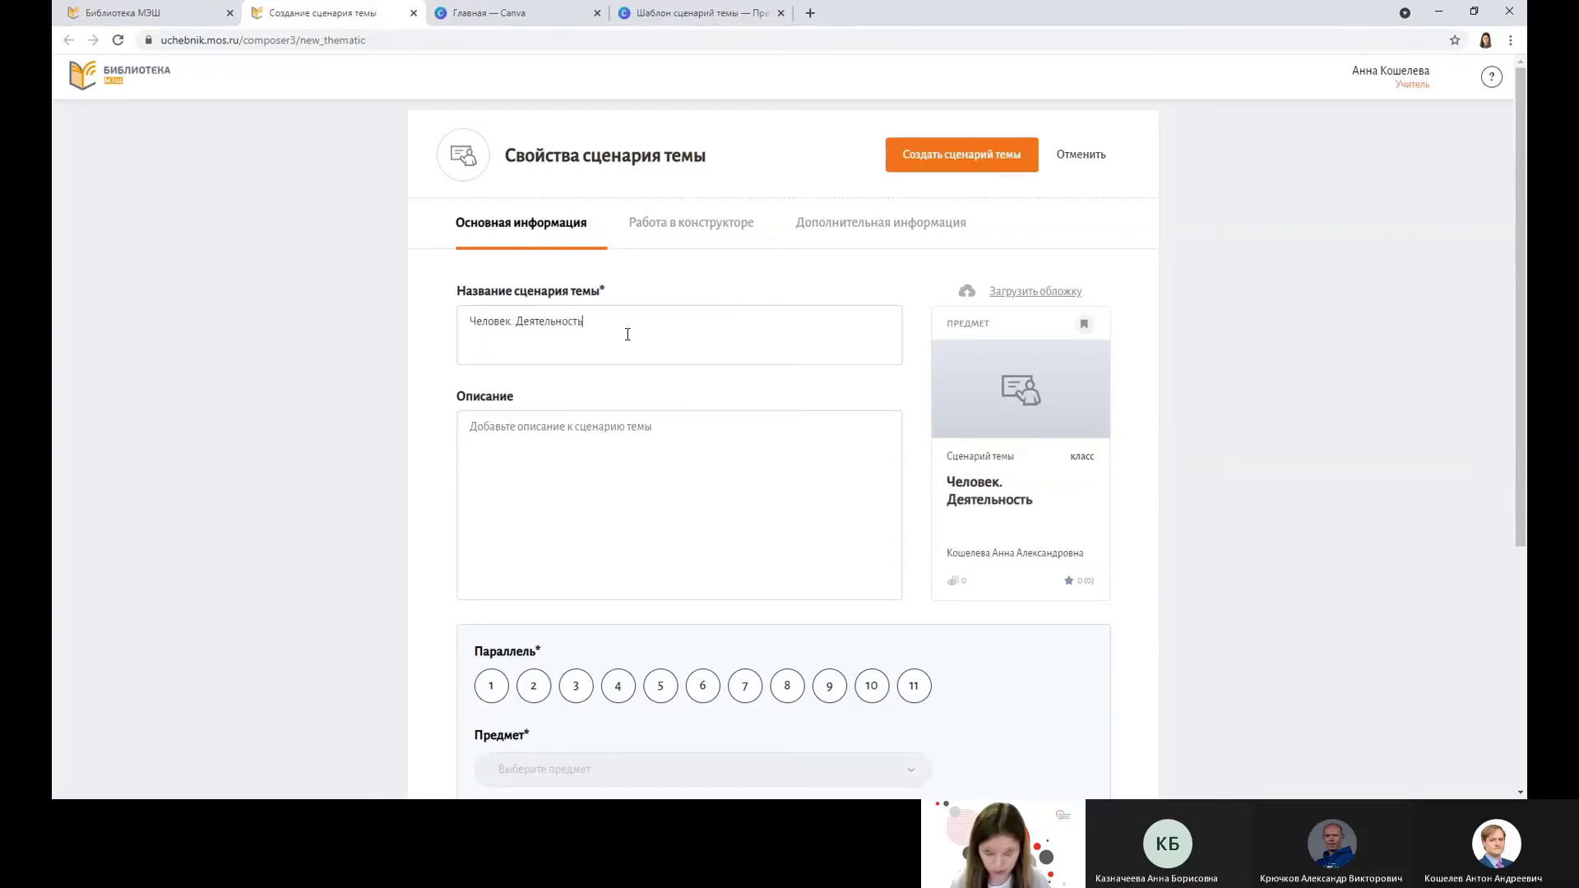
{"action": "type", "text": " человека"}
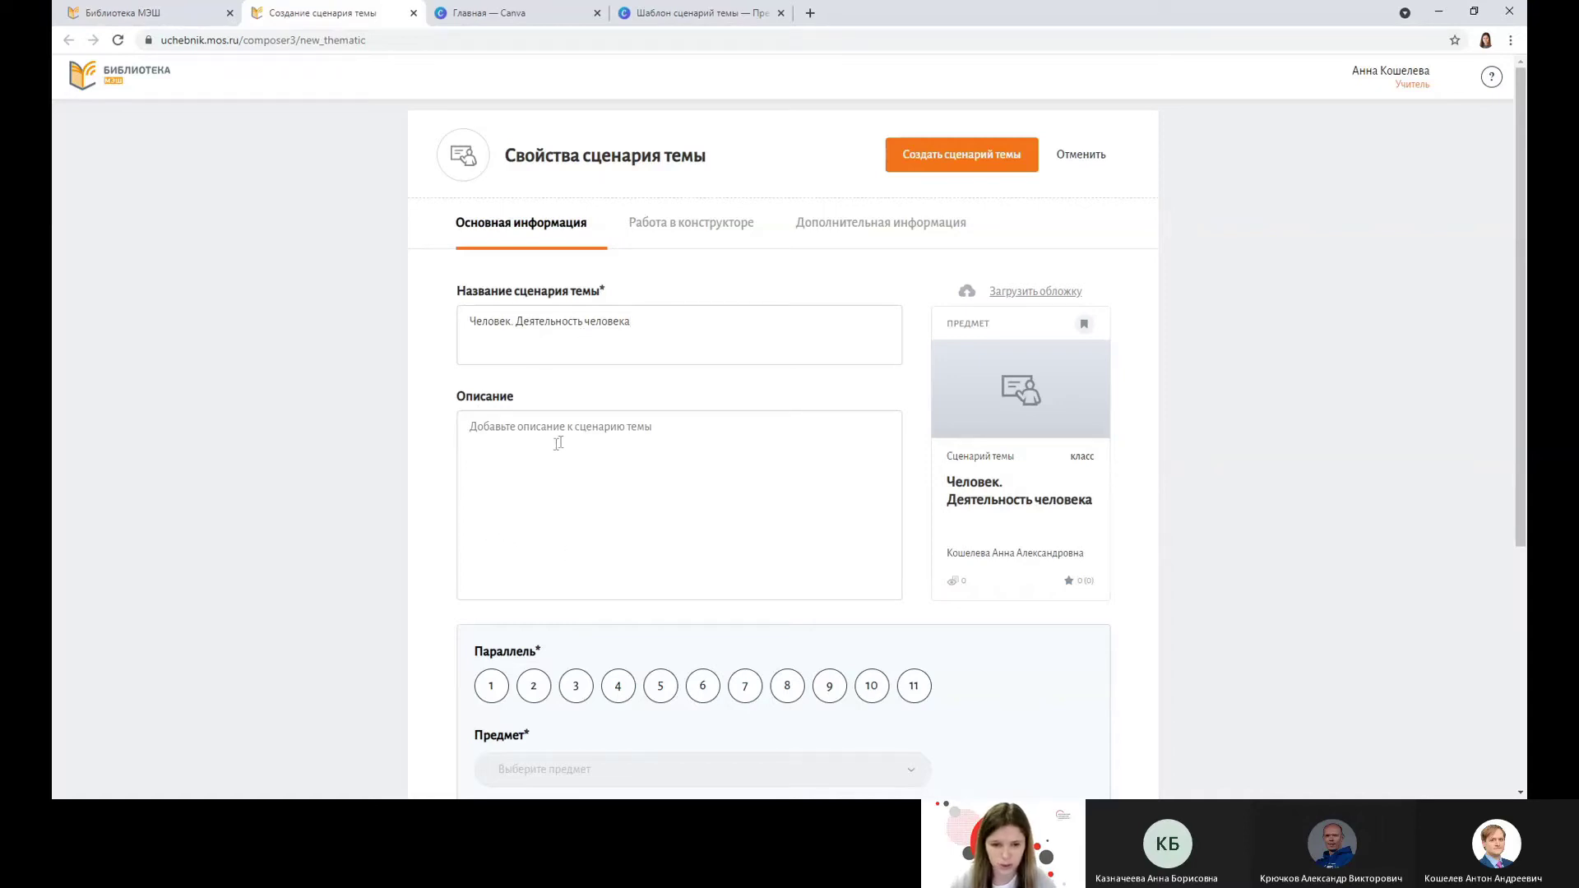
{"action": "type", "text": "Дн"}
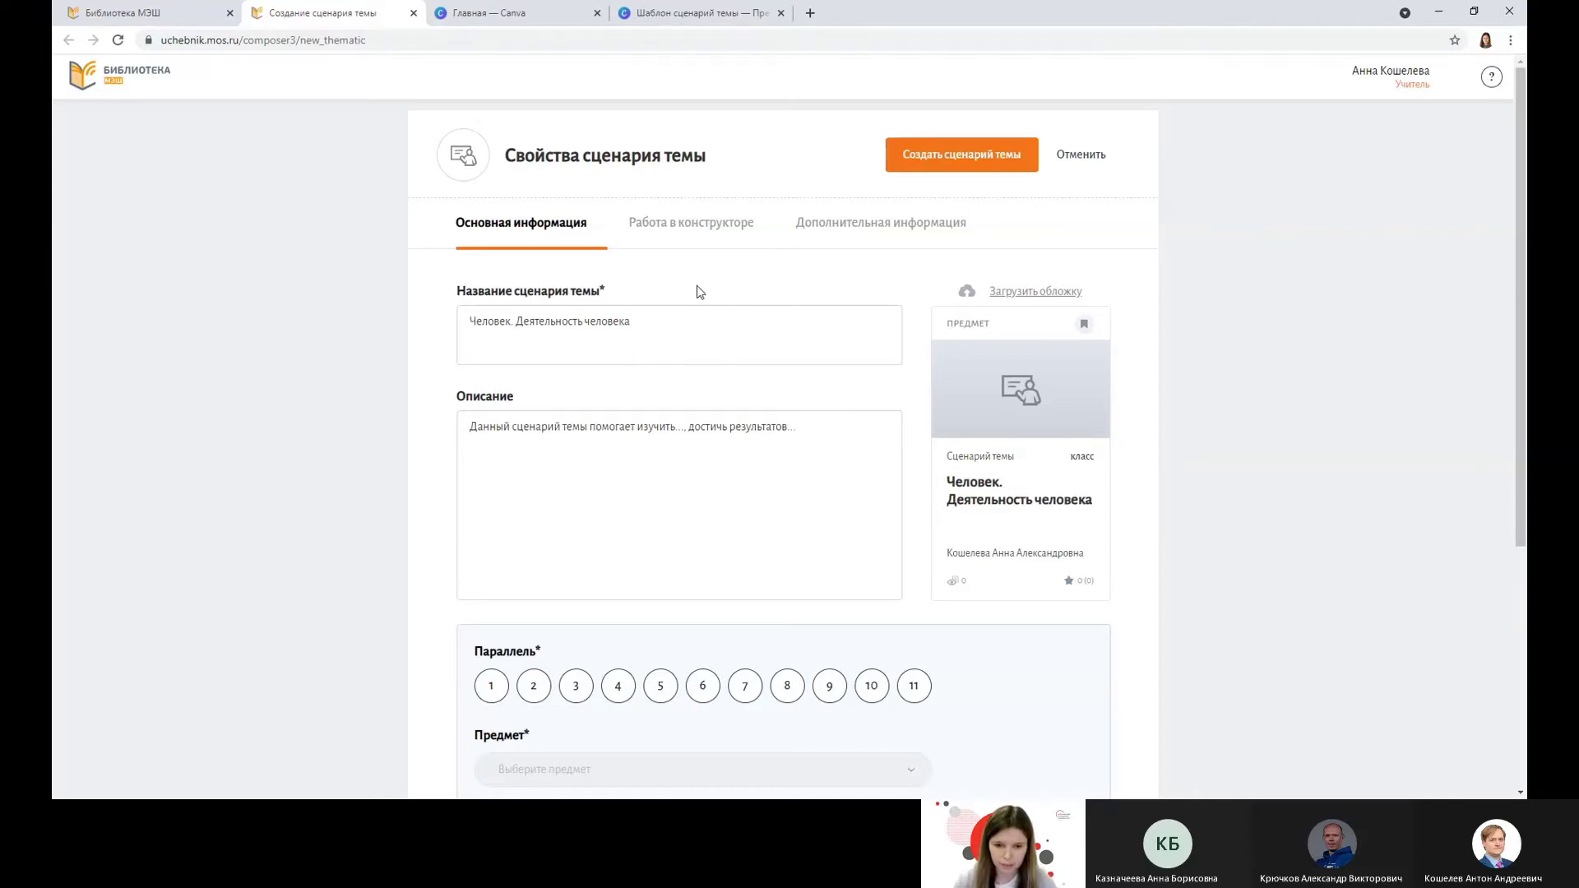
Assign the topic scenario to grade 6 and set its subject to Обществознание
{"action": "scroll", "coordinate": [698, 300], "scroll_direction": "down", "scroll_amount": 1}
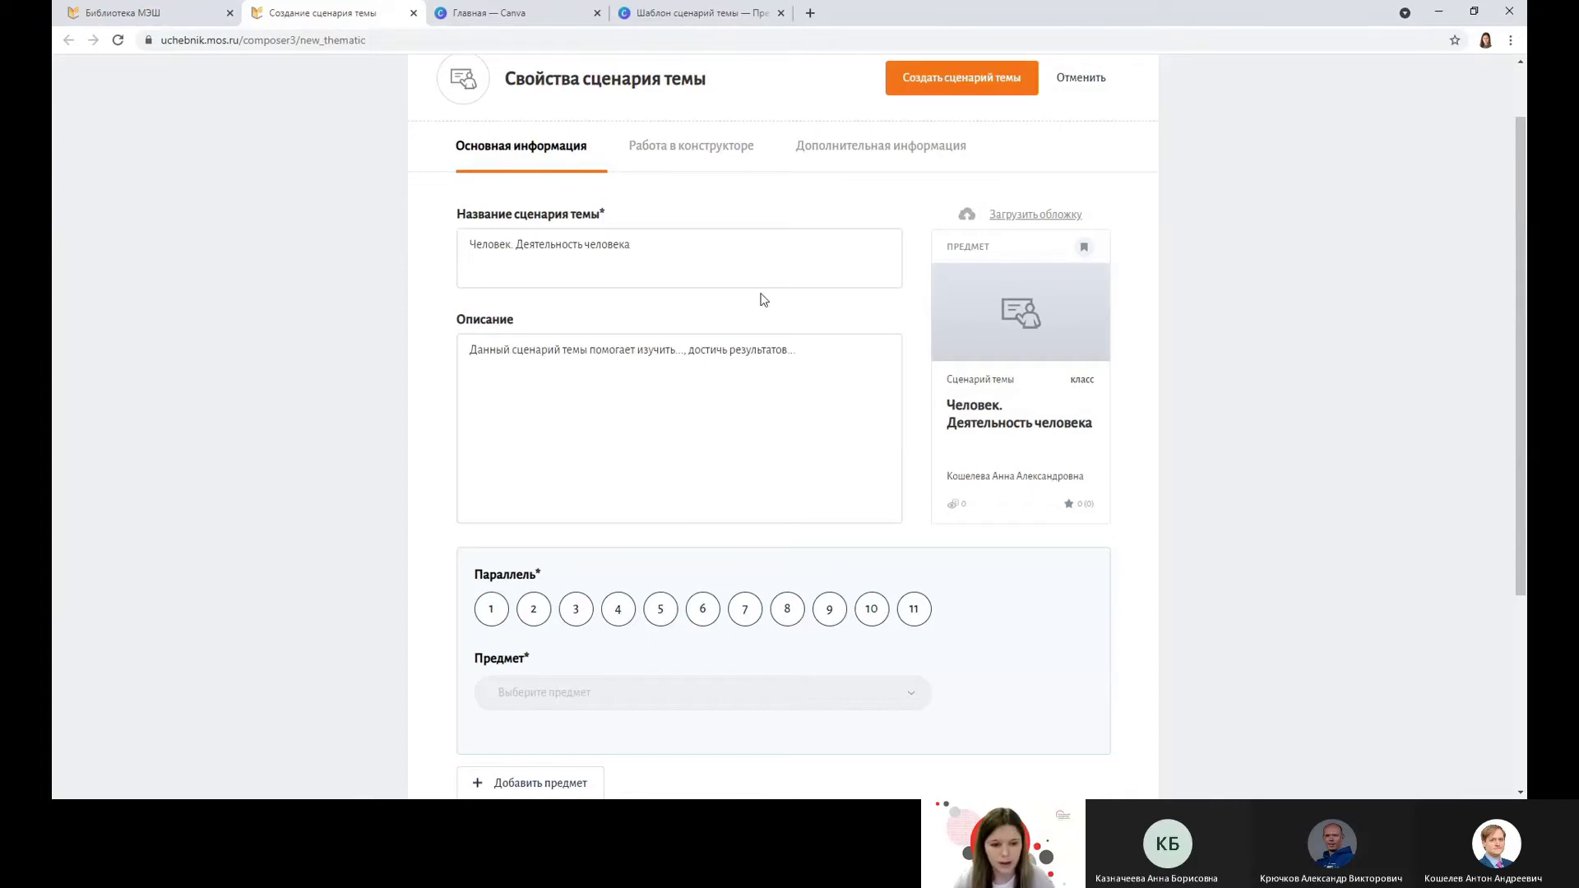
{"action": "scroll", "coordinate": [789, 314], "scroll_direction": "down", "scroll_amount": 2}
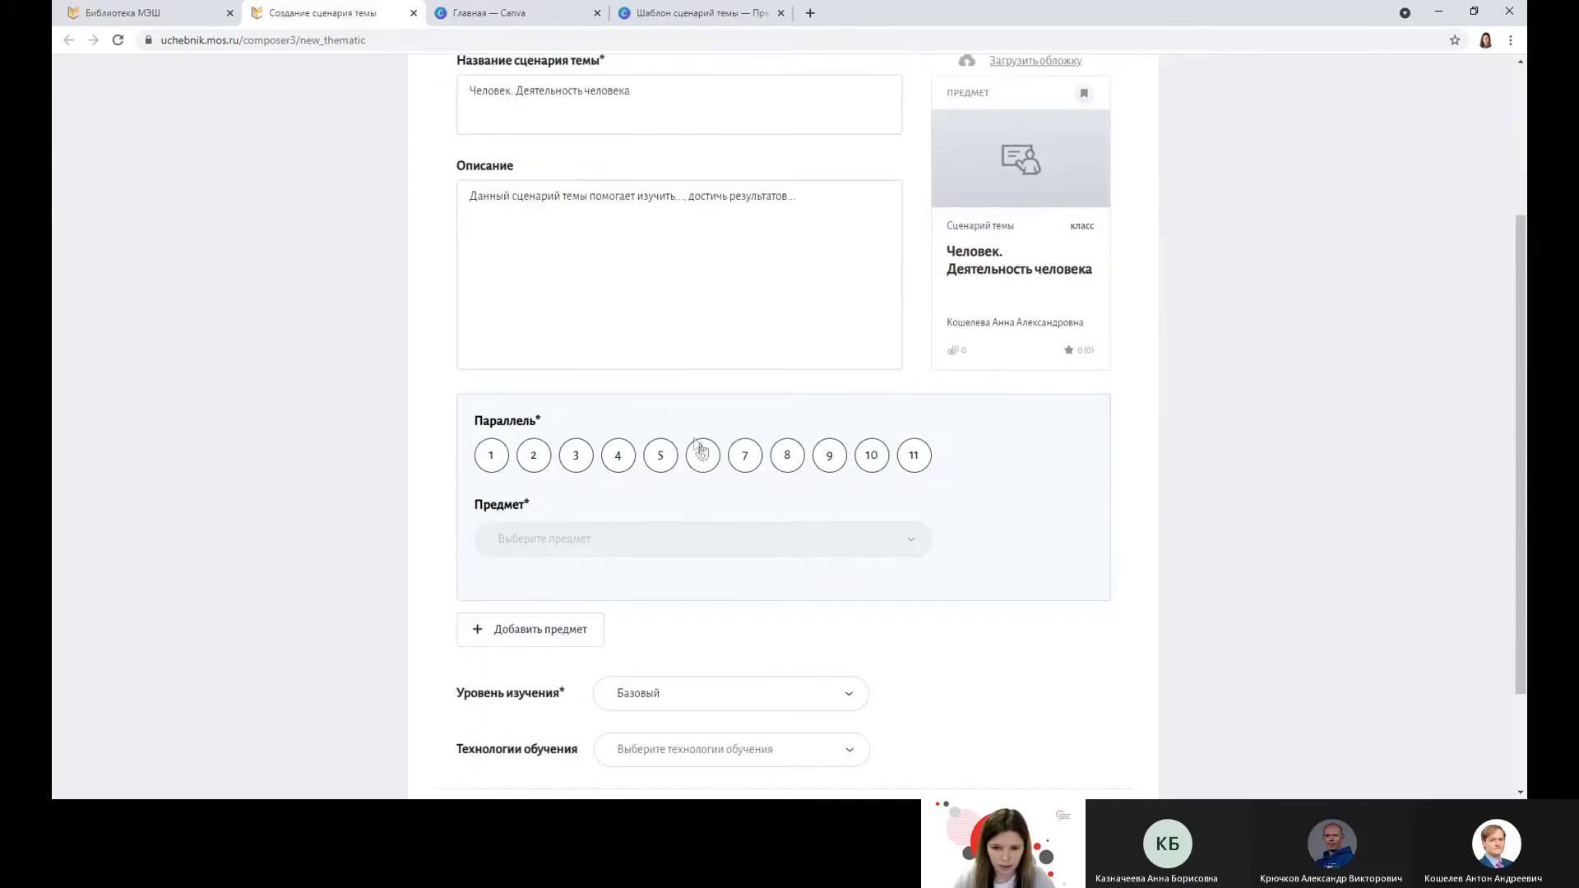
{"action": "left_click", "coordinate": [703, 459]}
{"action": "scroll", "coordinate": [703, 458], "scroll_direction": "down", "scroll_amount": 2}
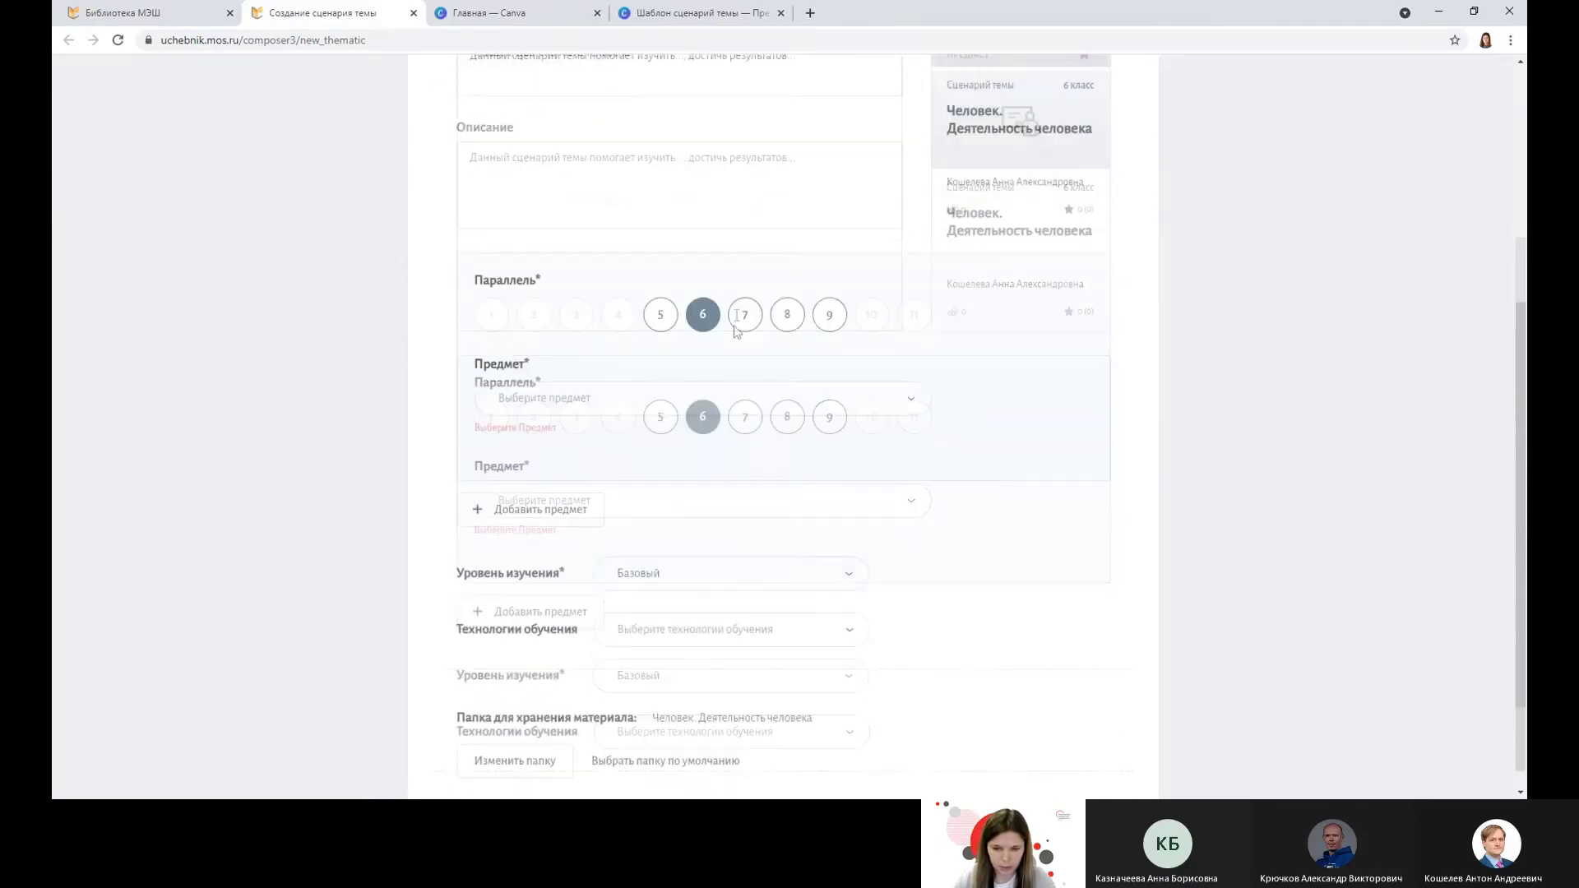
{"action": "left_click", "coordinate": [720, 398]}
{"action": "scroll", "coordinate": [598, 505], "scroll_direction": "down", "scroll_amount": 4}
{"action": "scroll", "coordinate": [597, 505], "scroll_direction": "down", "scroll_amount": 5}
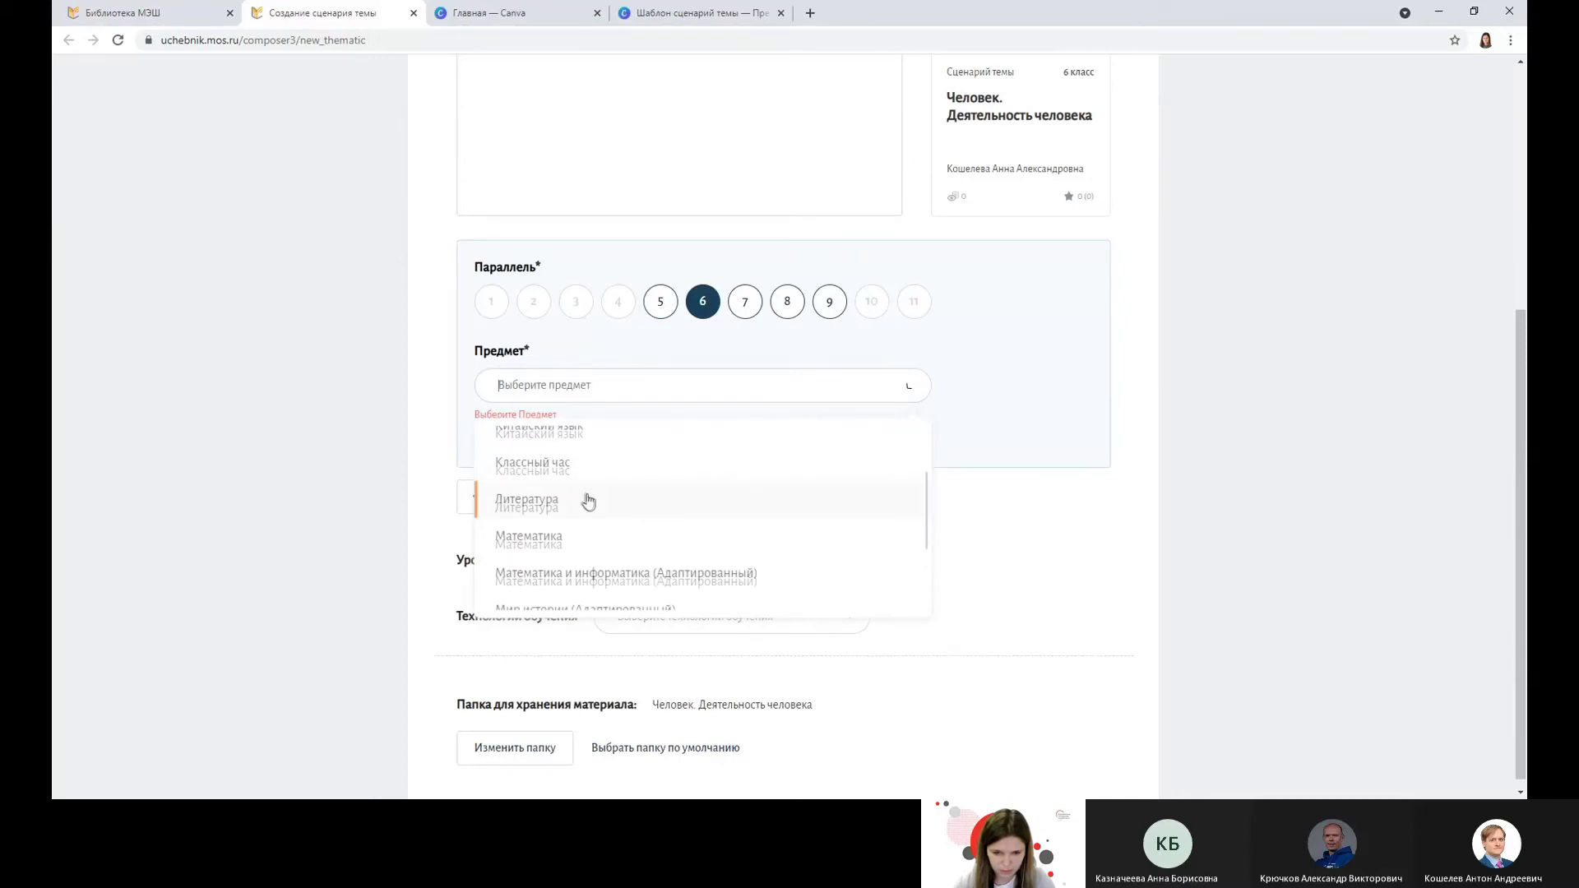
{"action": "left_click", "coordinate": [584, 495]}
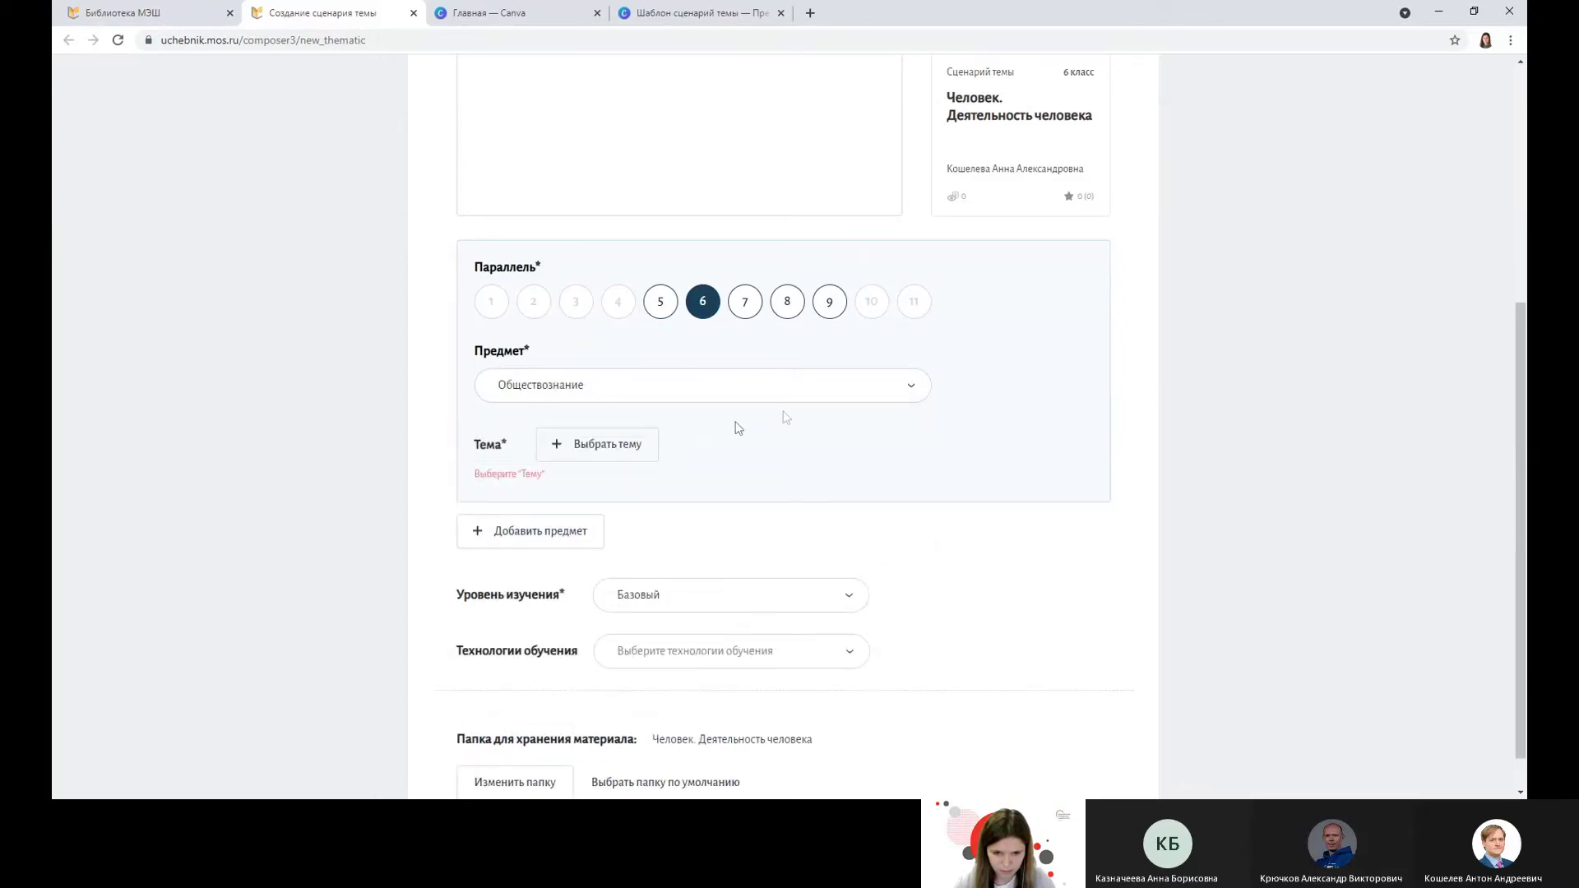
Under the topic "Социальная сфера жизни общества", select the didactic units "Деятельность. Игра. Учёба. Труд" and "Индивид. Индивидуальность. Личность"
{"action": "left_click", "coordinate": [600, 454]}
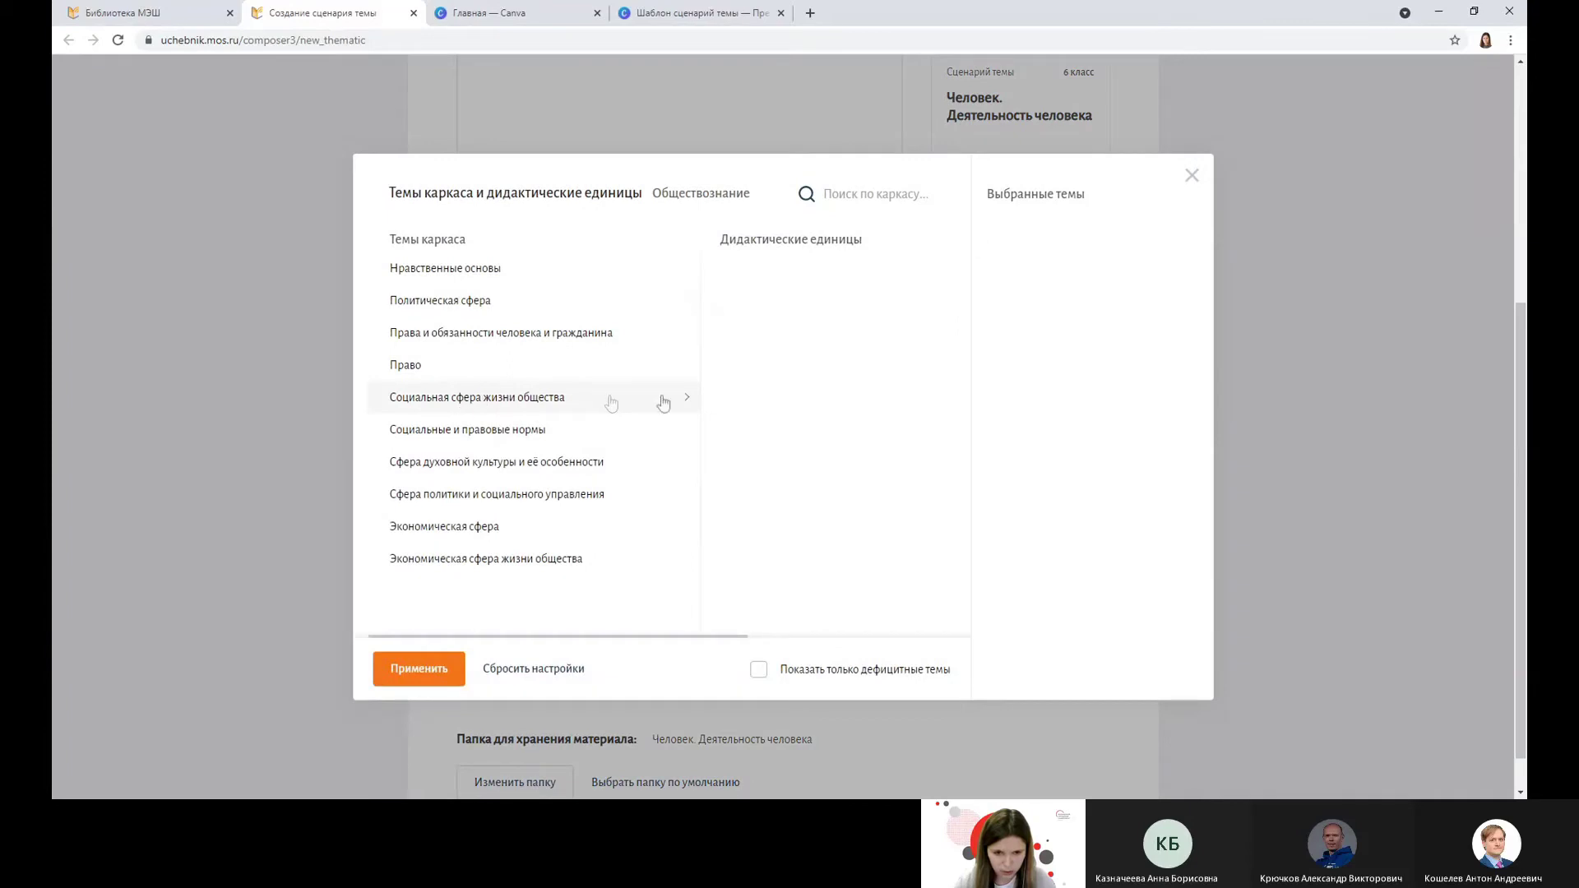
{"action": "left_click", "coordinate": [683, 400]}
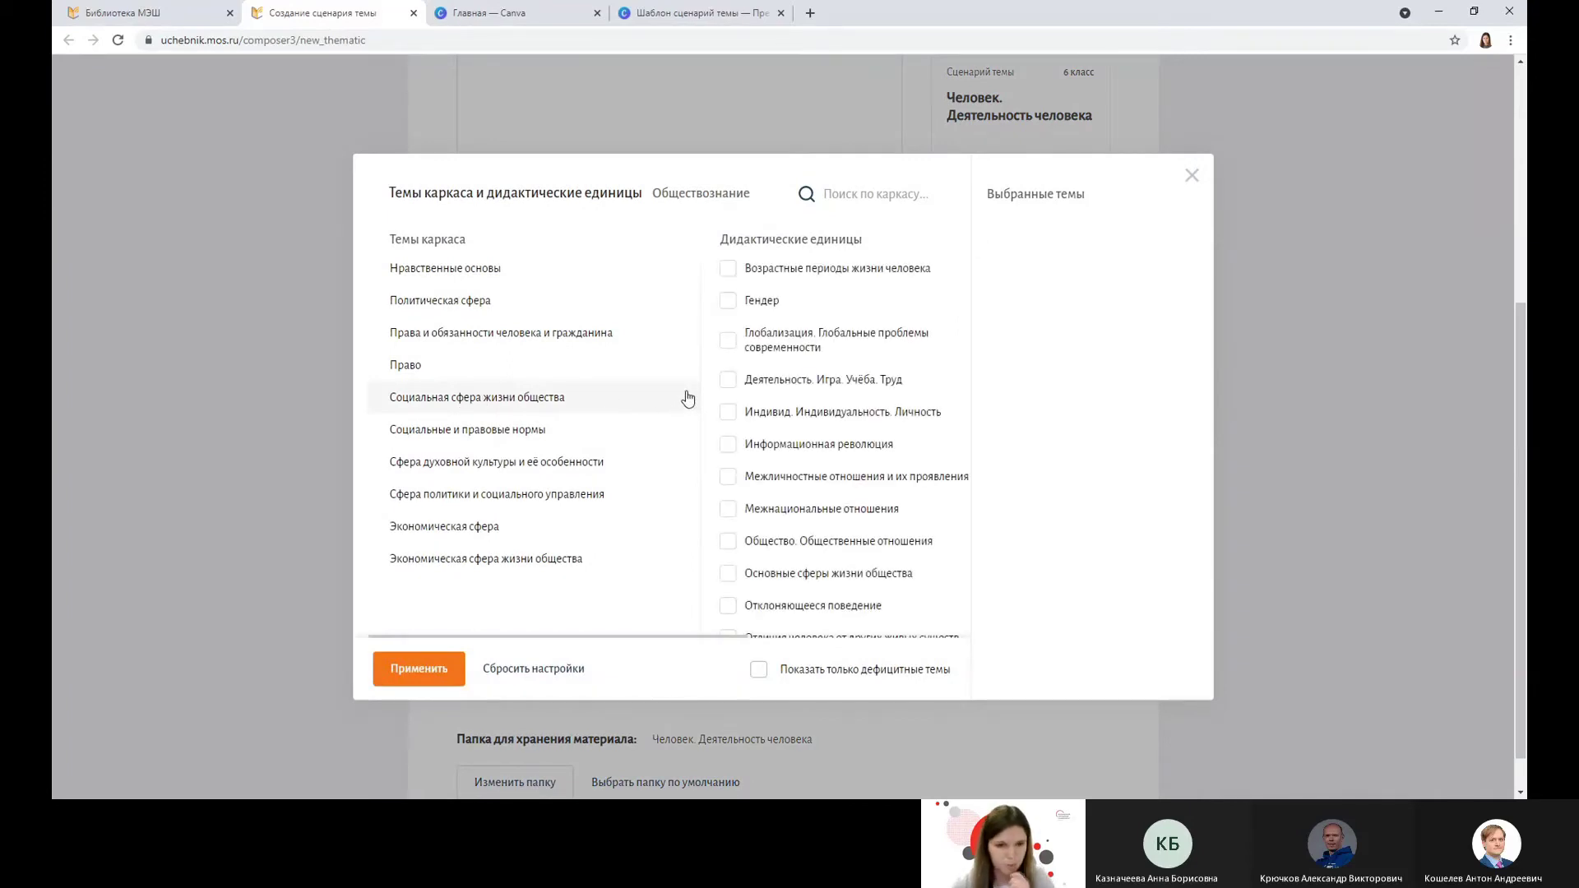
{"action": "left_click", "coordinate": [728, 380]}
{"action": "left_click", "coordinate": [728, 413]}
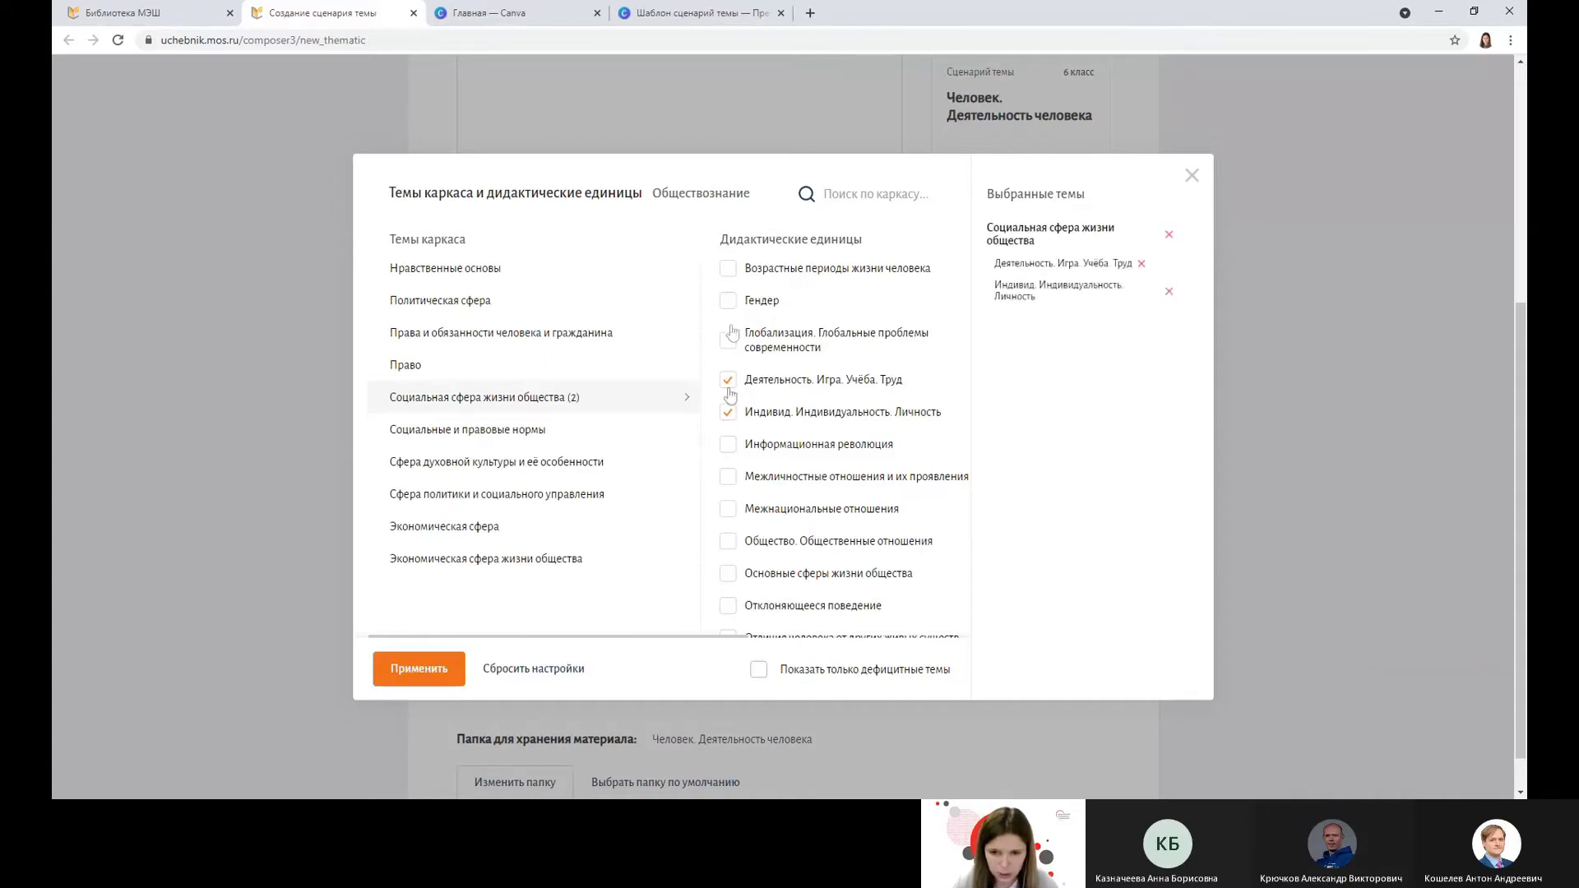
Add units "Возрастные периоды жизни человека", "Отличия человека от других живых существ", "Познание человеком мира и самого себя", "Потребности человека", "Человек - существо биосоциальное" and apply
{"action": "left_click", "coordinate": [729, 269]}
{"action": "scroll", "coordinate": [801, 432], "scroll_direction": "down", "scroll_amount": 1}
{"action": "scroll", "coordinate": [732, 402], "scroll_direction": "down", "scroll_amount": 1}
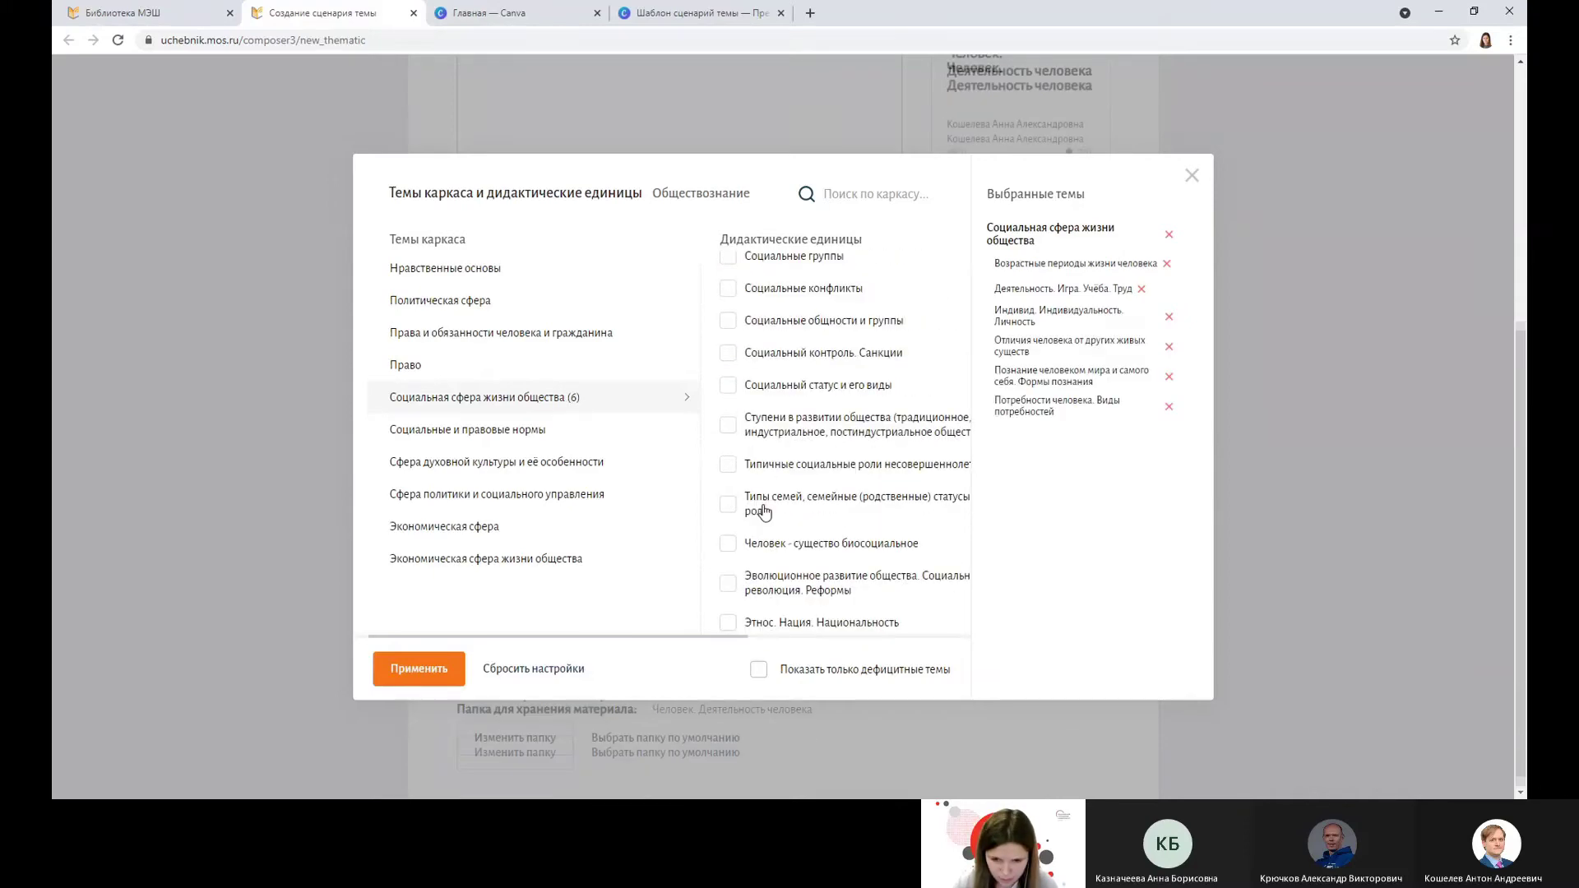
{"action": "left_click", "coordinate": [727, 544]}
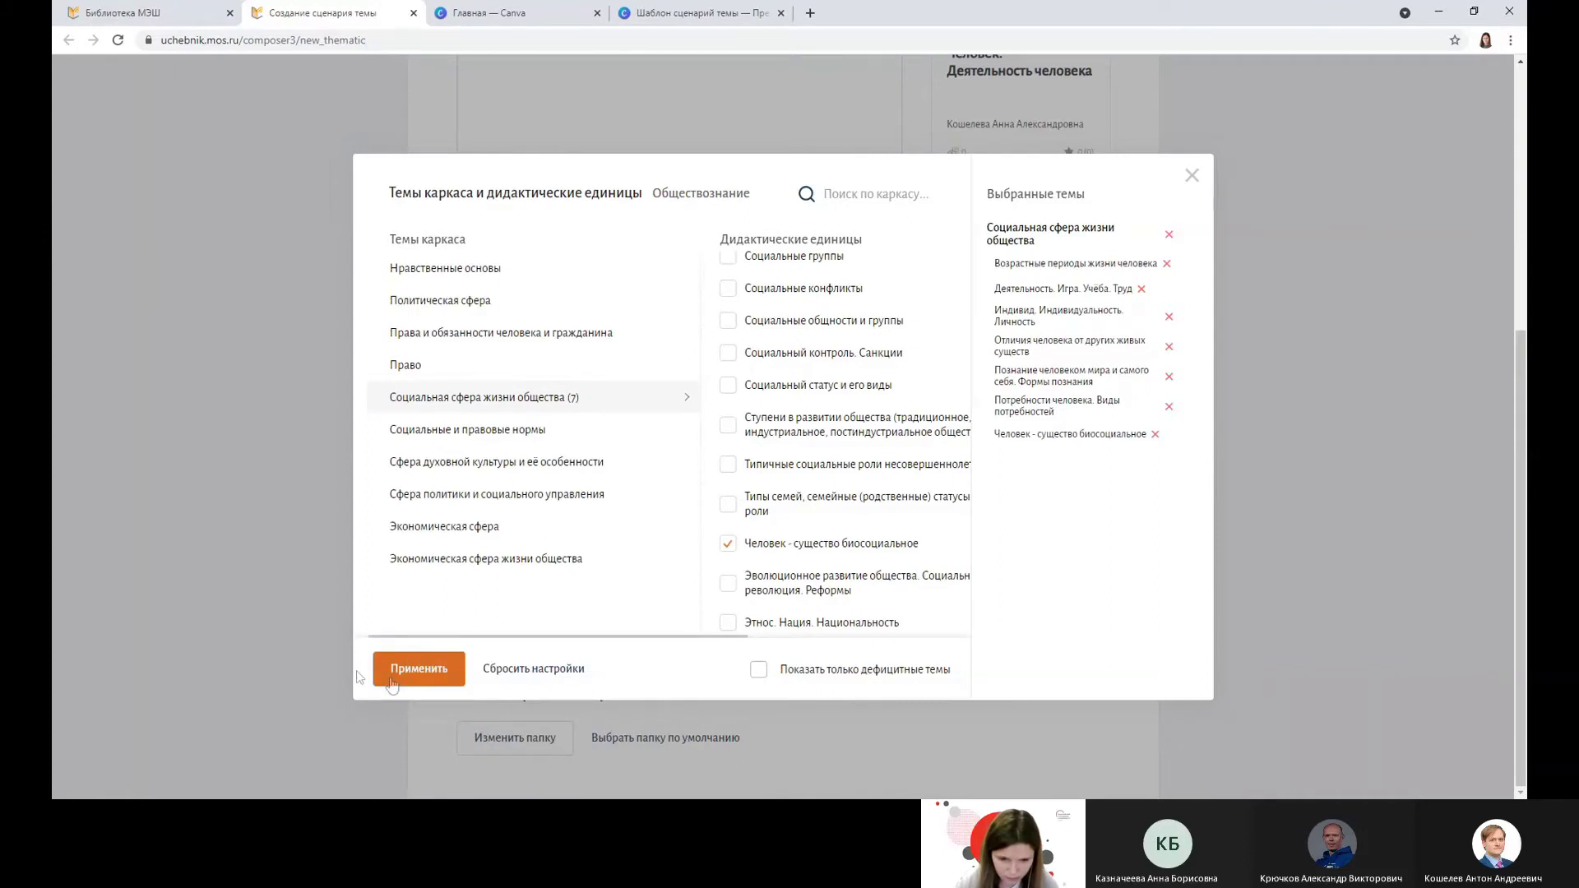
{"action": "left_click", "coordinate": [421, 670]}
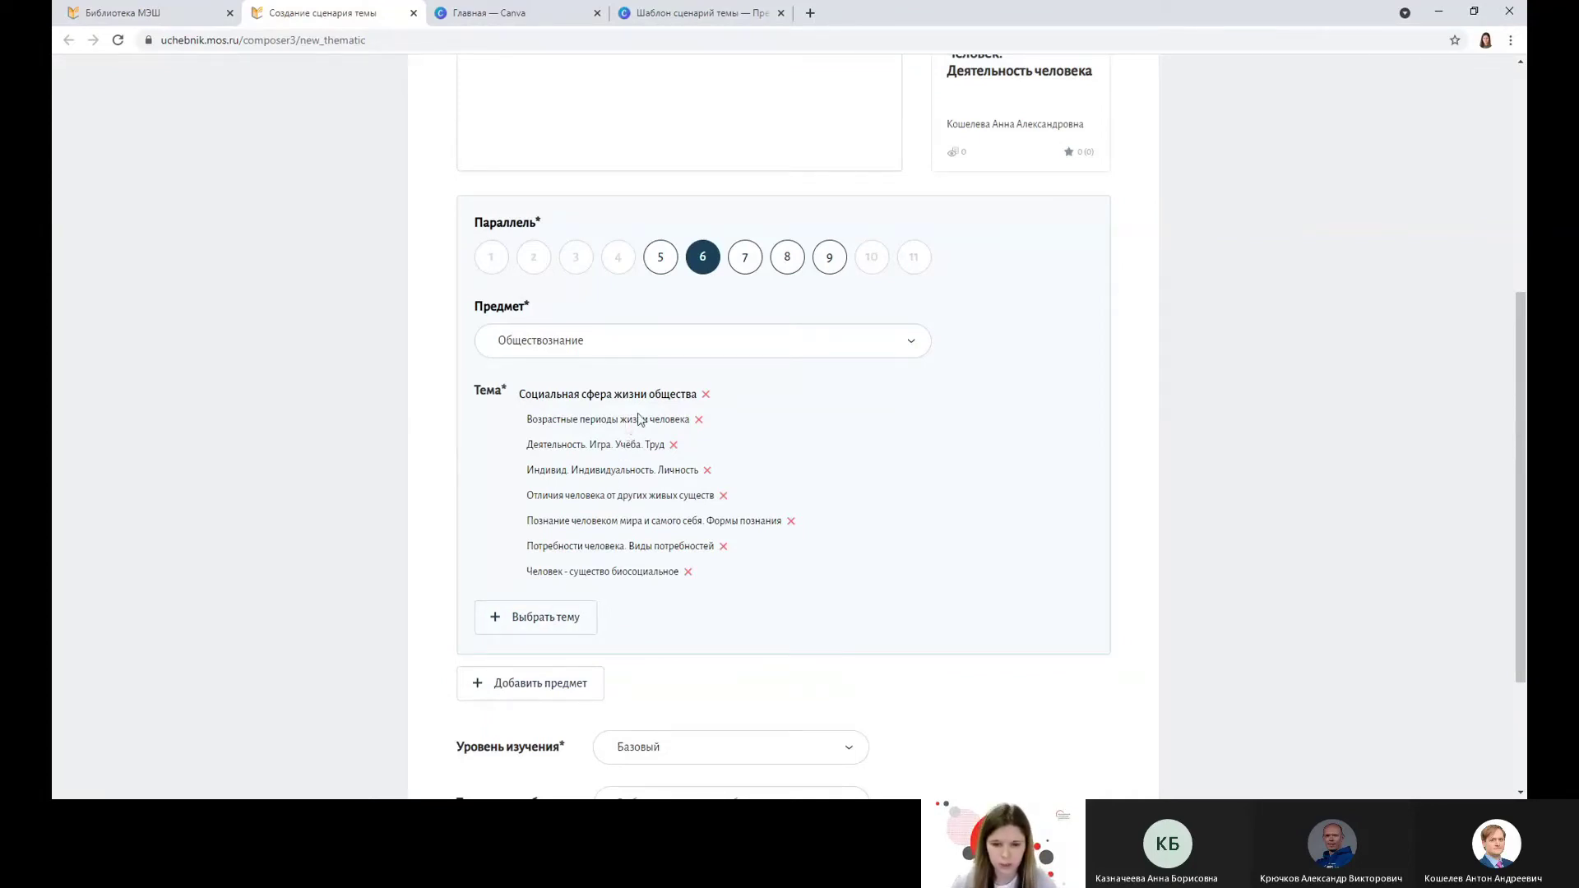
Set the study level to Базовый and select the learning technologies Смешанное обучение, Электронное обучение and Дистанционное обучение
{"action": "scroll", "coordinate": [801, 374], "scroll_direction": "down", "scroll_amount": 3}
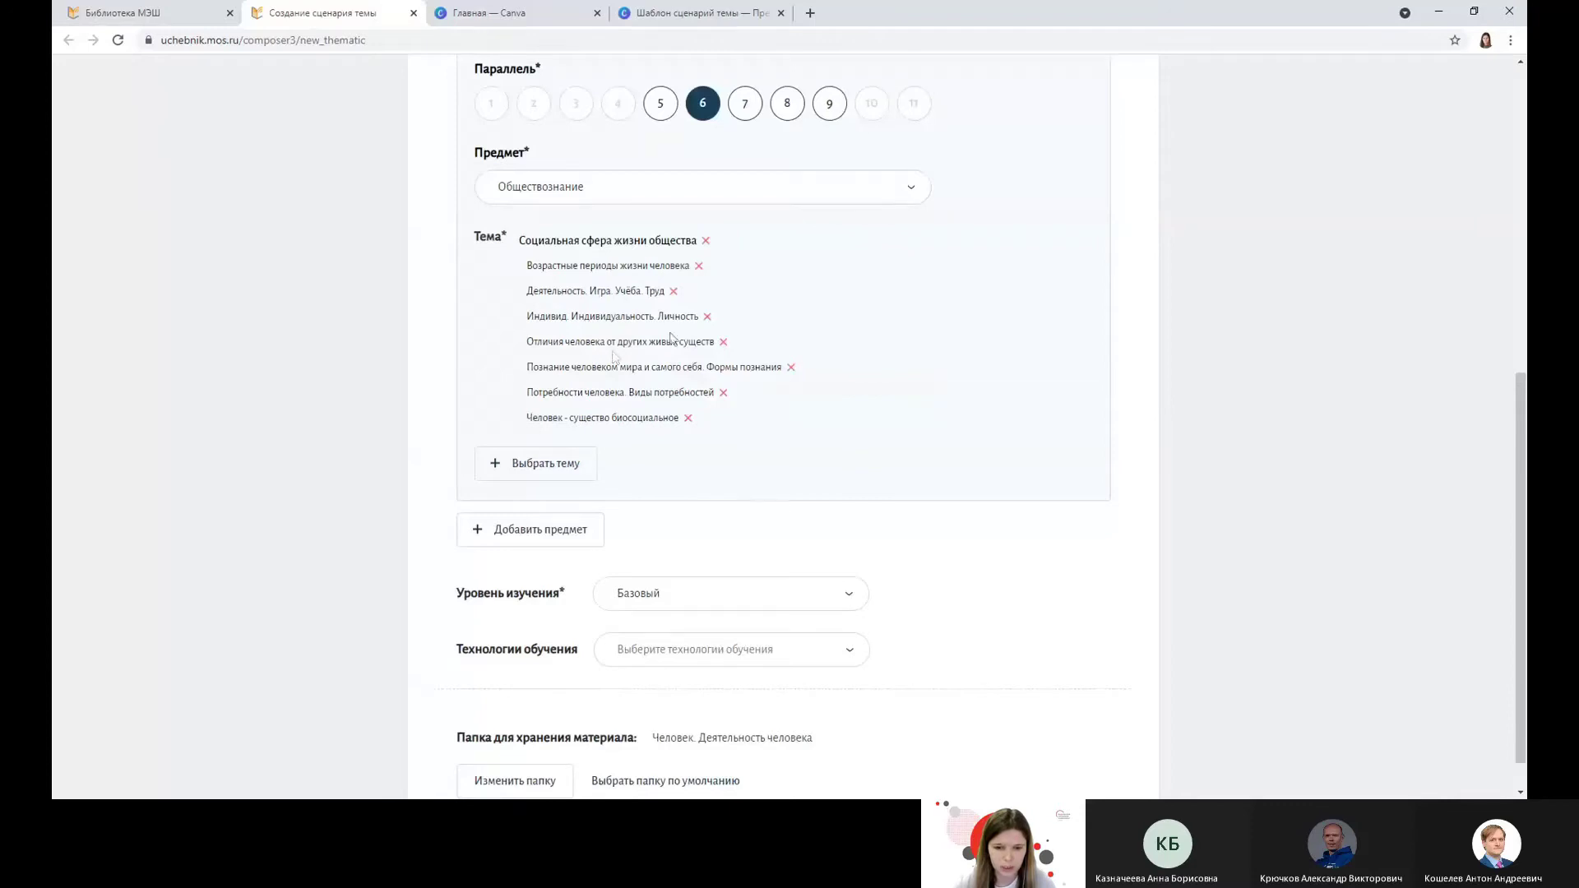
{"action": "scroll", "coordinate": [795, 337], "scroll_direction": "down", "scroll_amount": 1}
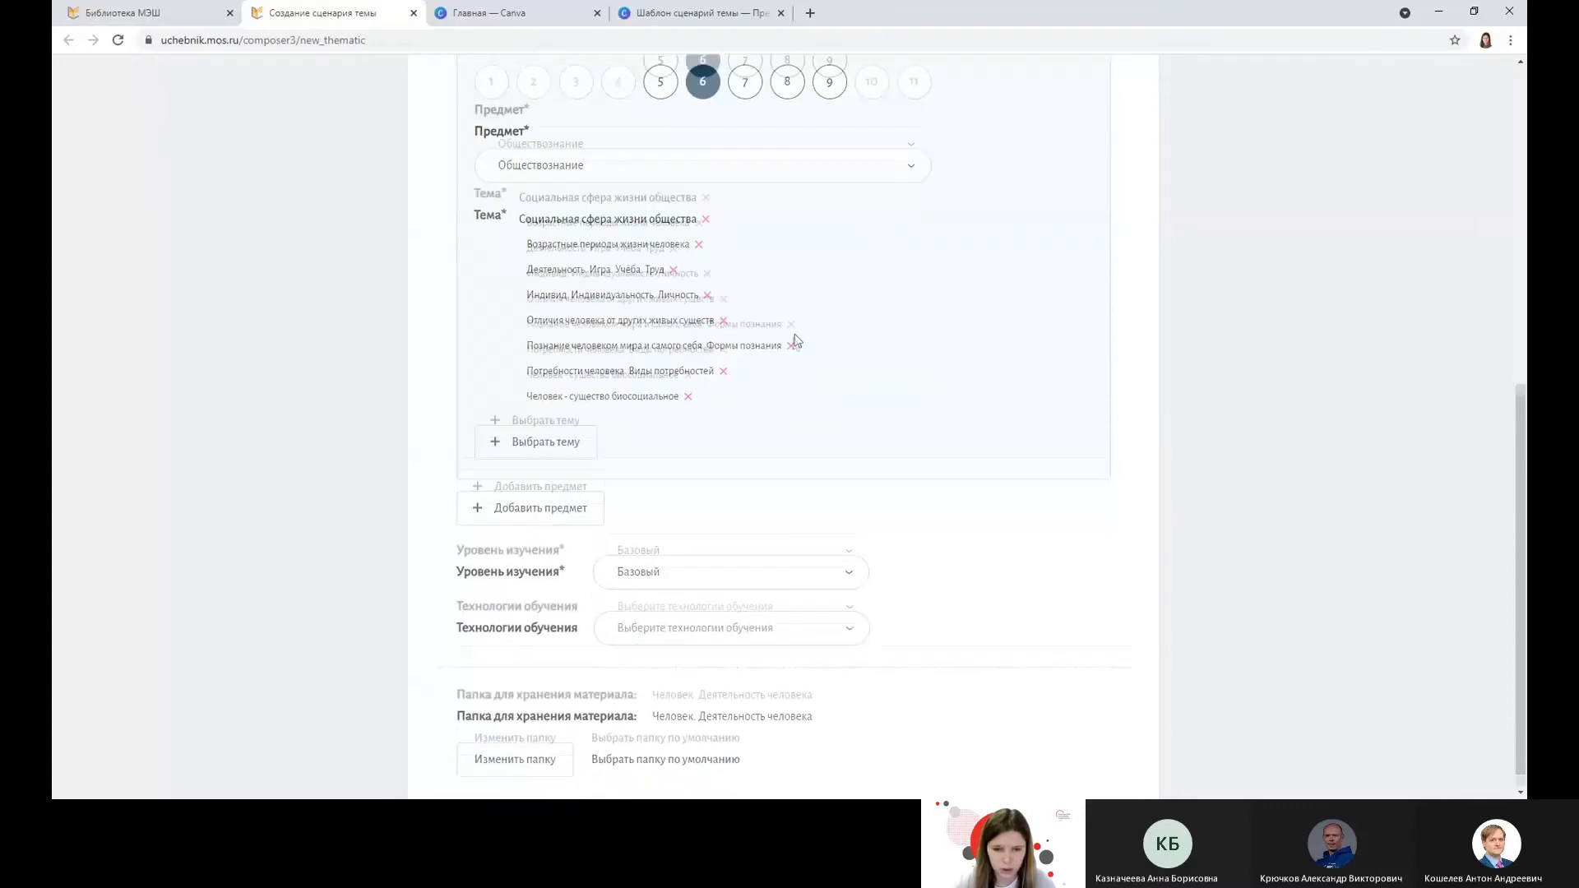
{"action": "left_click", "coordinate": [782, 562]}
{"action": "left_click", "coordinate": [649, 612]}
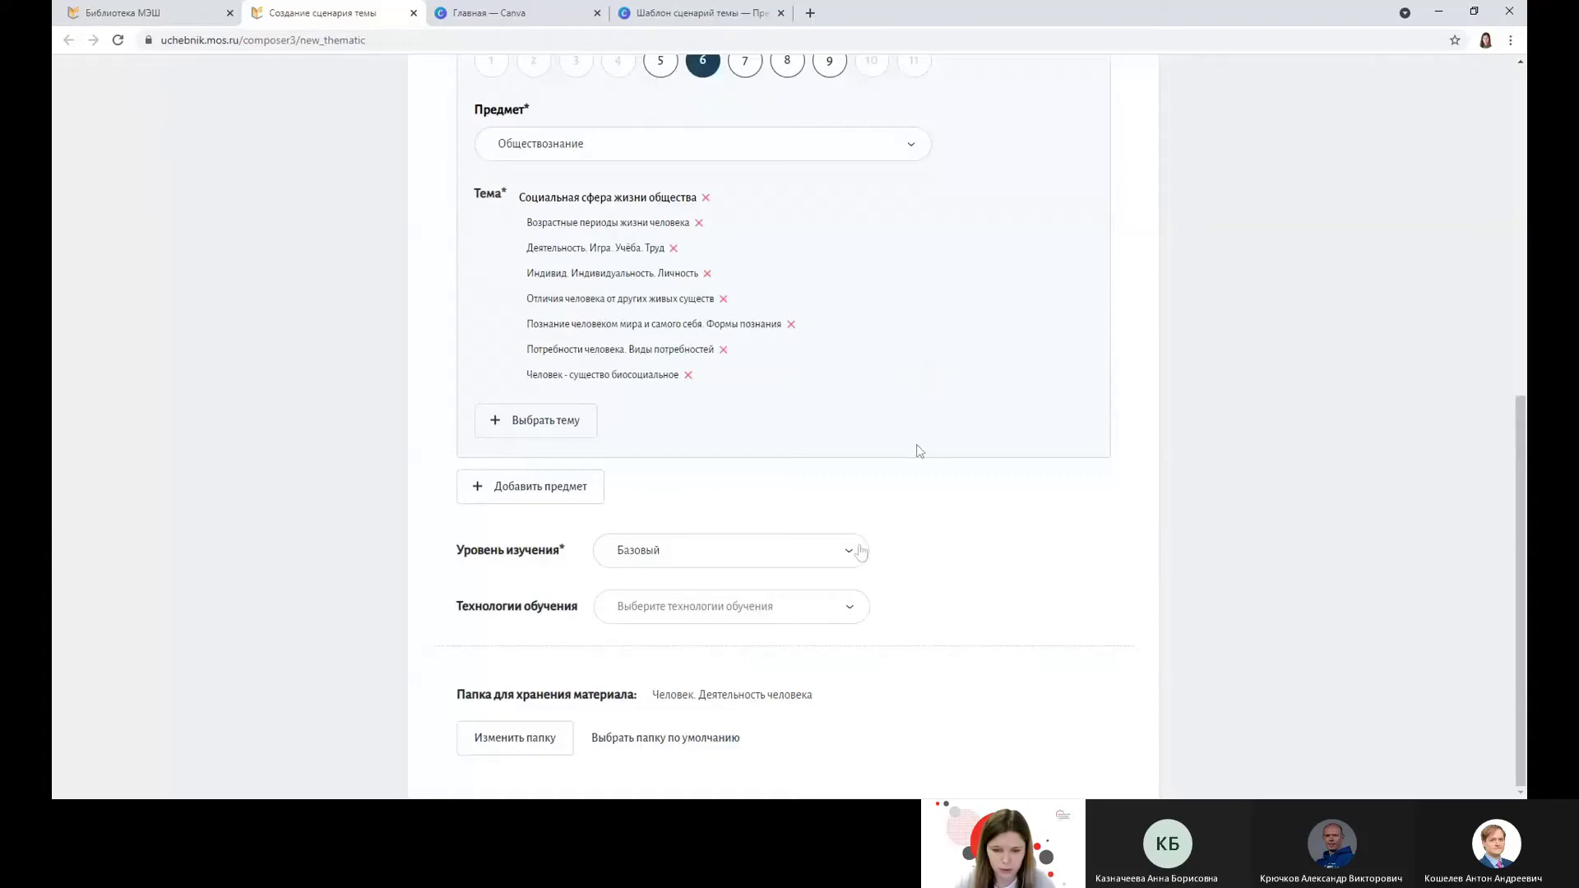
{"action": "left_click", "coordinate": [818, 605]}
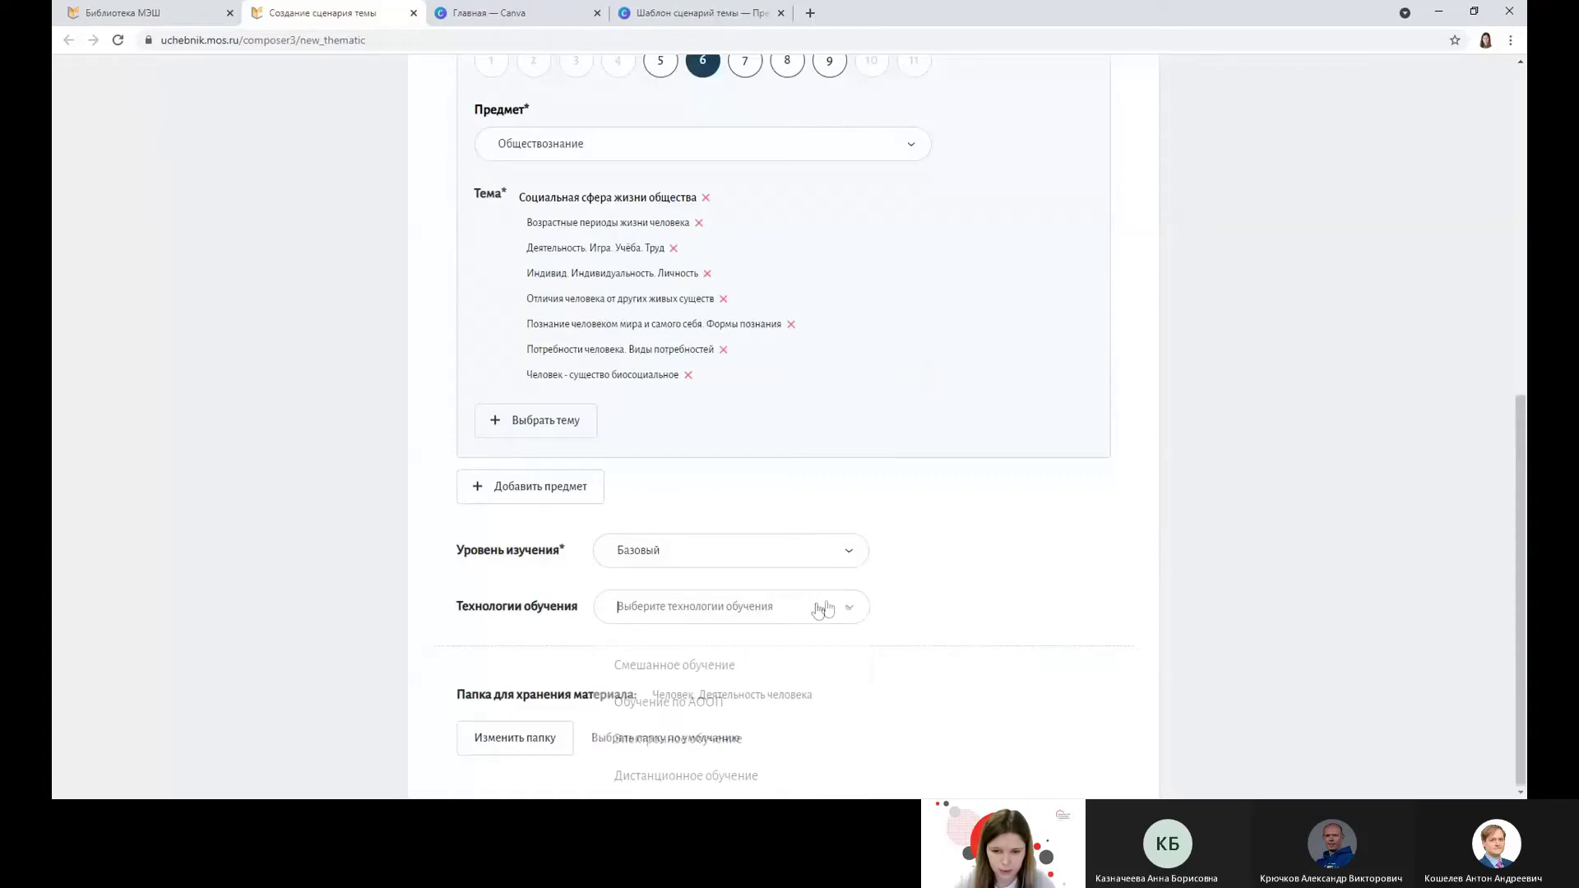
{"action": "left_click", "coordinate": [705, 670]}
{"action": "left_click", "coordinate": [703, 734]}
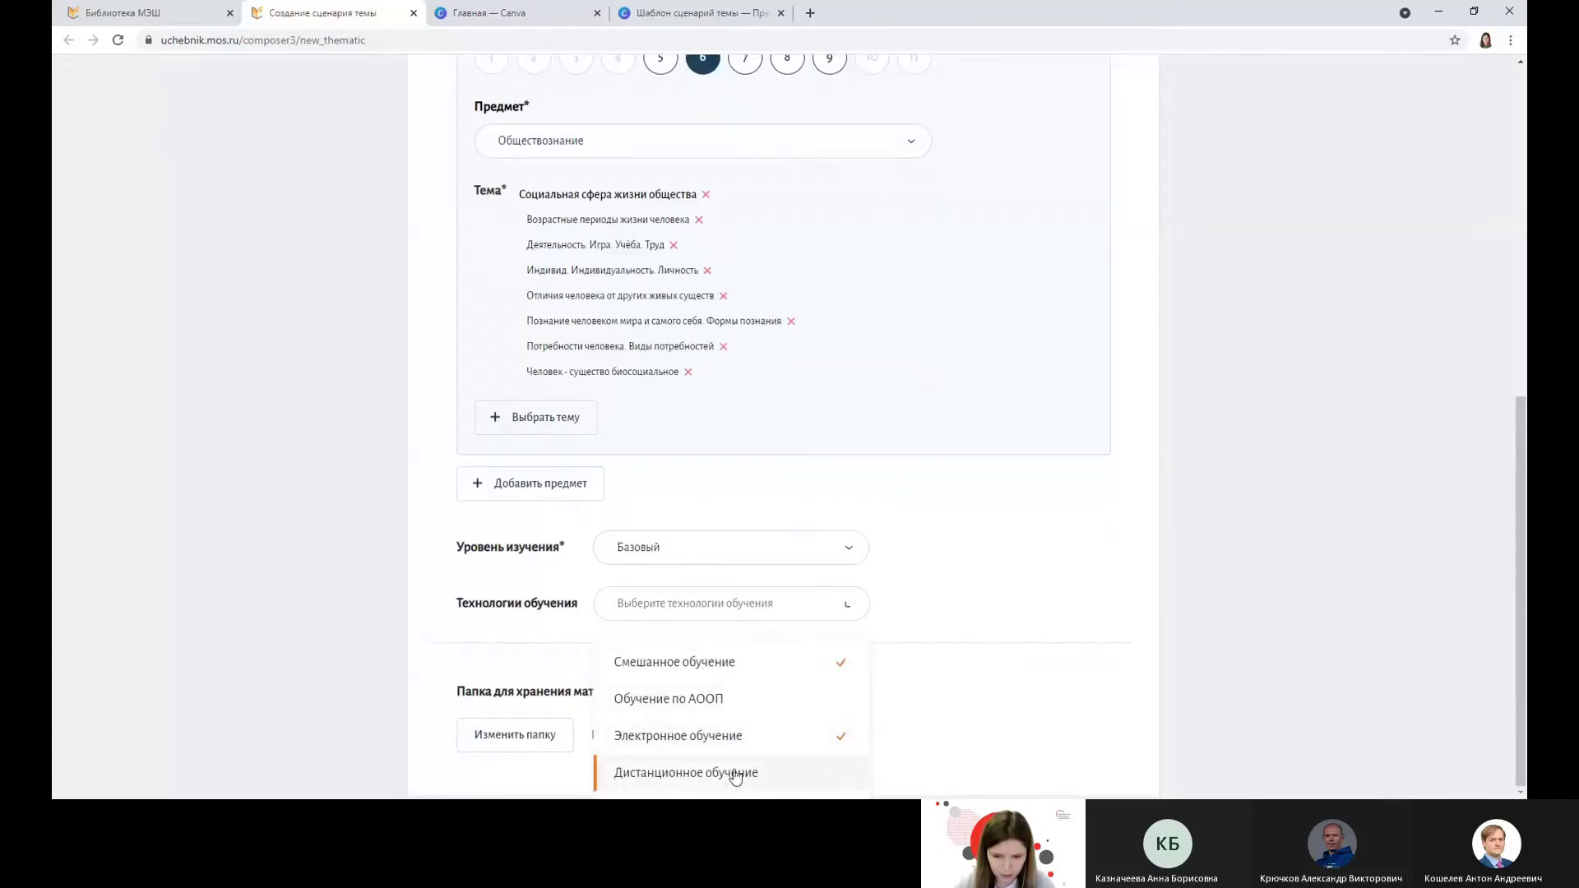
{"action": "left_click", "coordinate": [673, 777]}
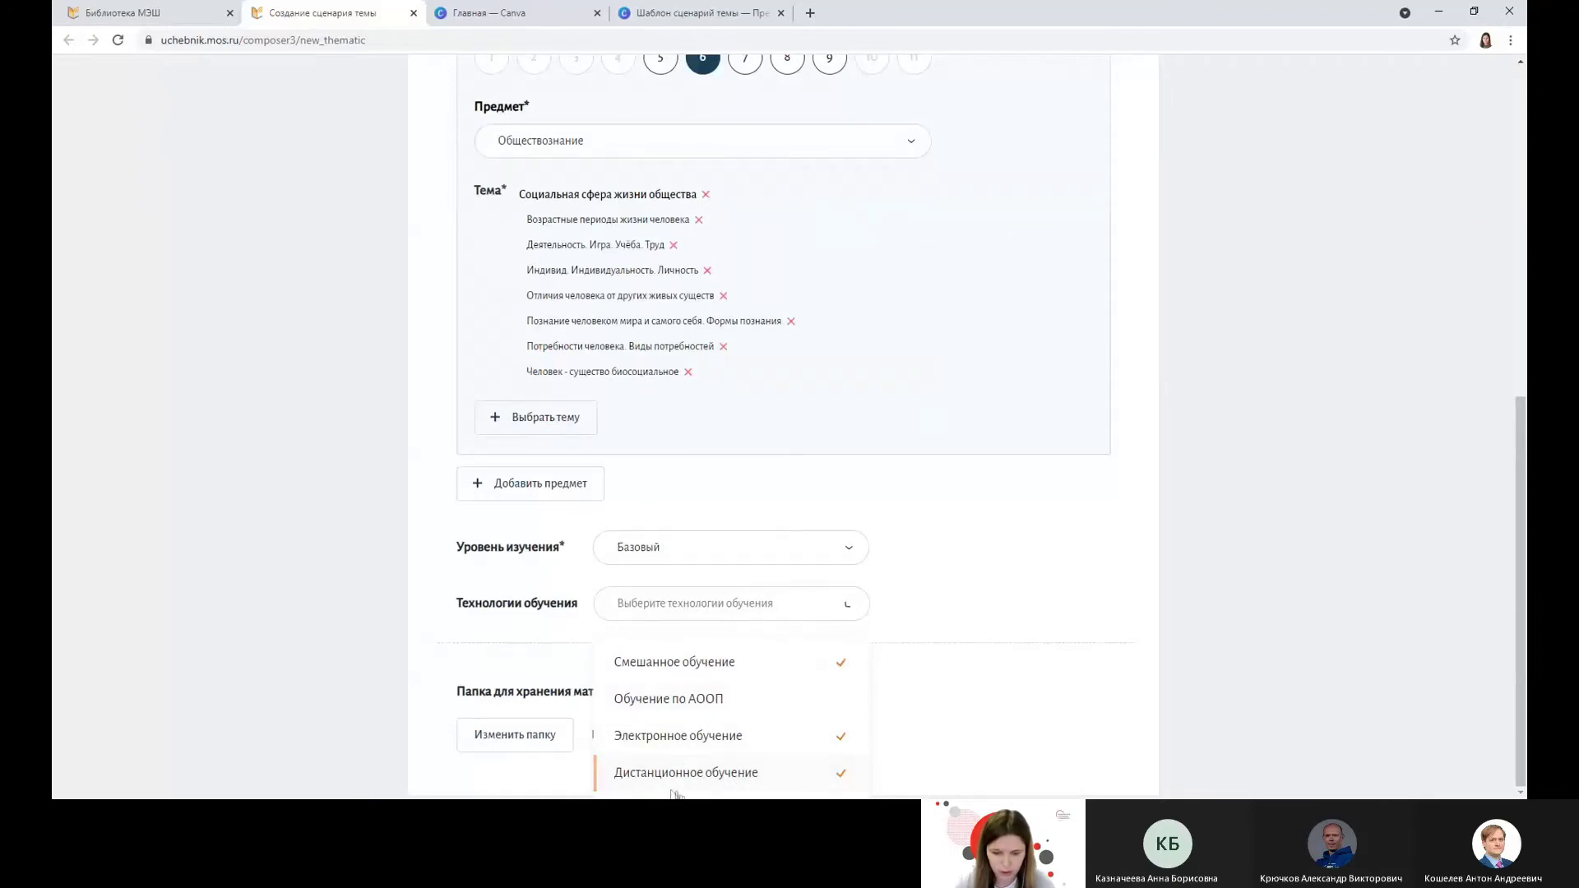
{"action": "left_click", "coordinate": [1084, 557]}
Choose "Сценарии уроков" as the storage folder for the material
{"action": "scroll", "coordinate": [634, 644], "scroll_direction": "down", "scroll_amount": 1}
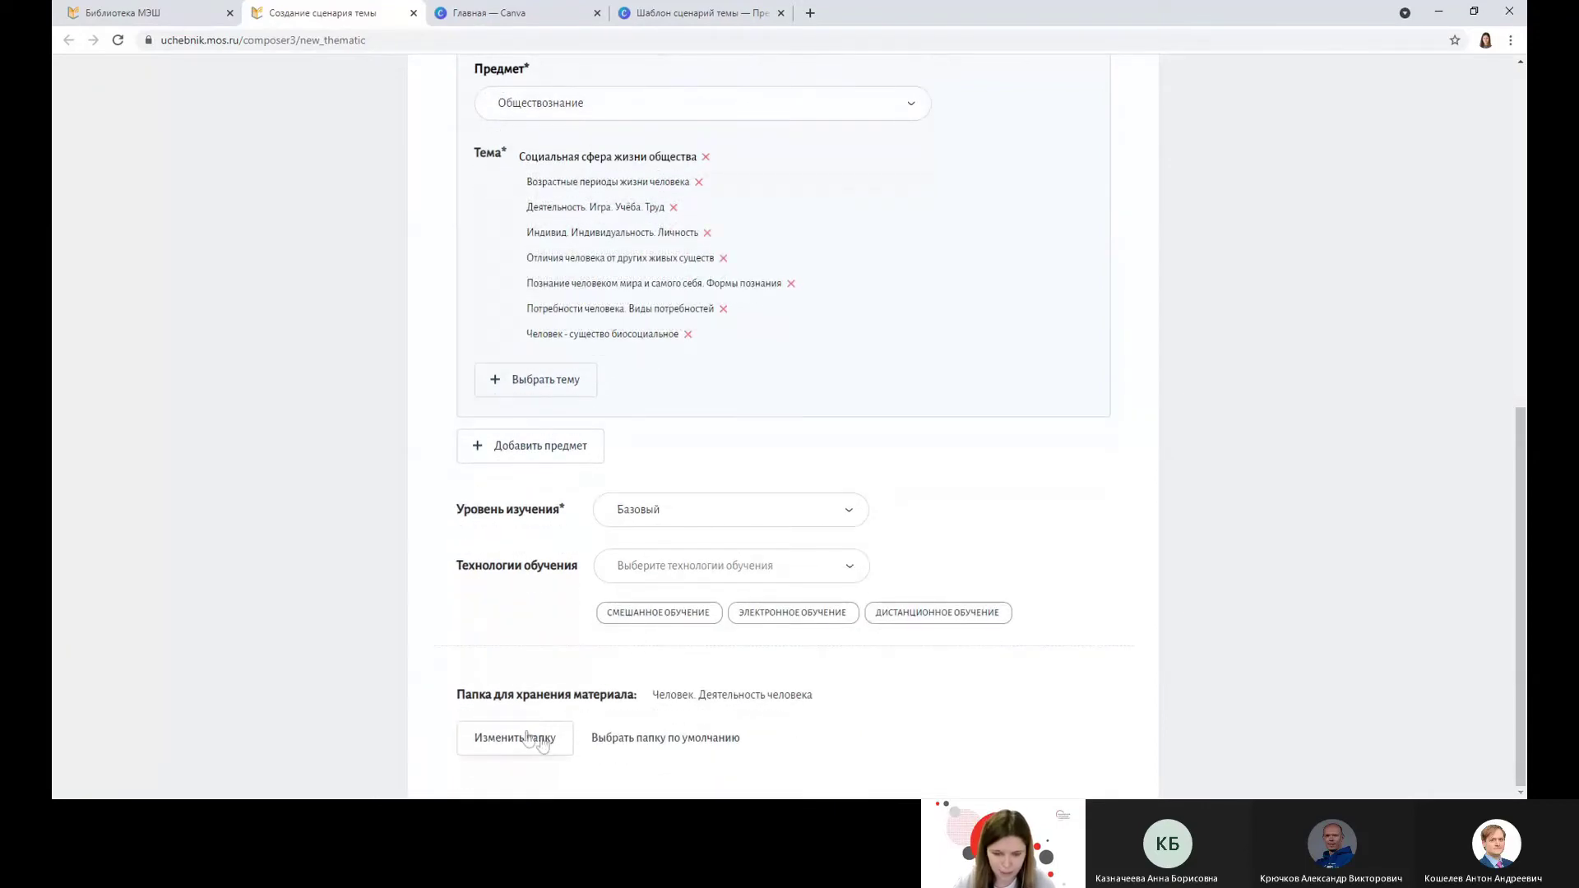
{"action": "left_click", "coordinate": [542, 745]}
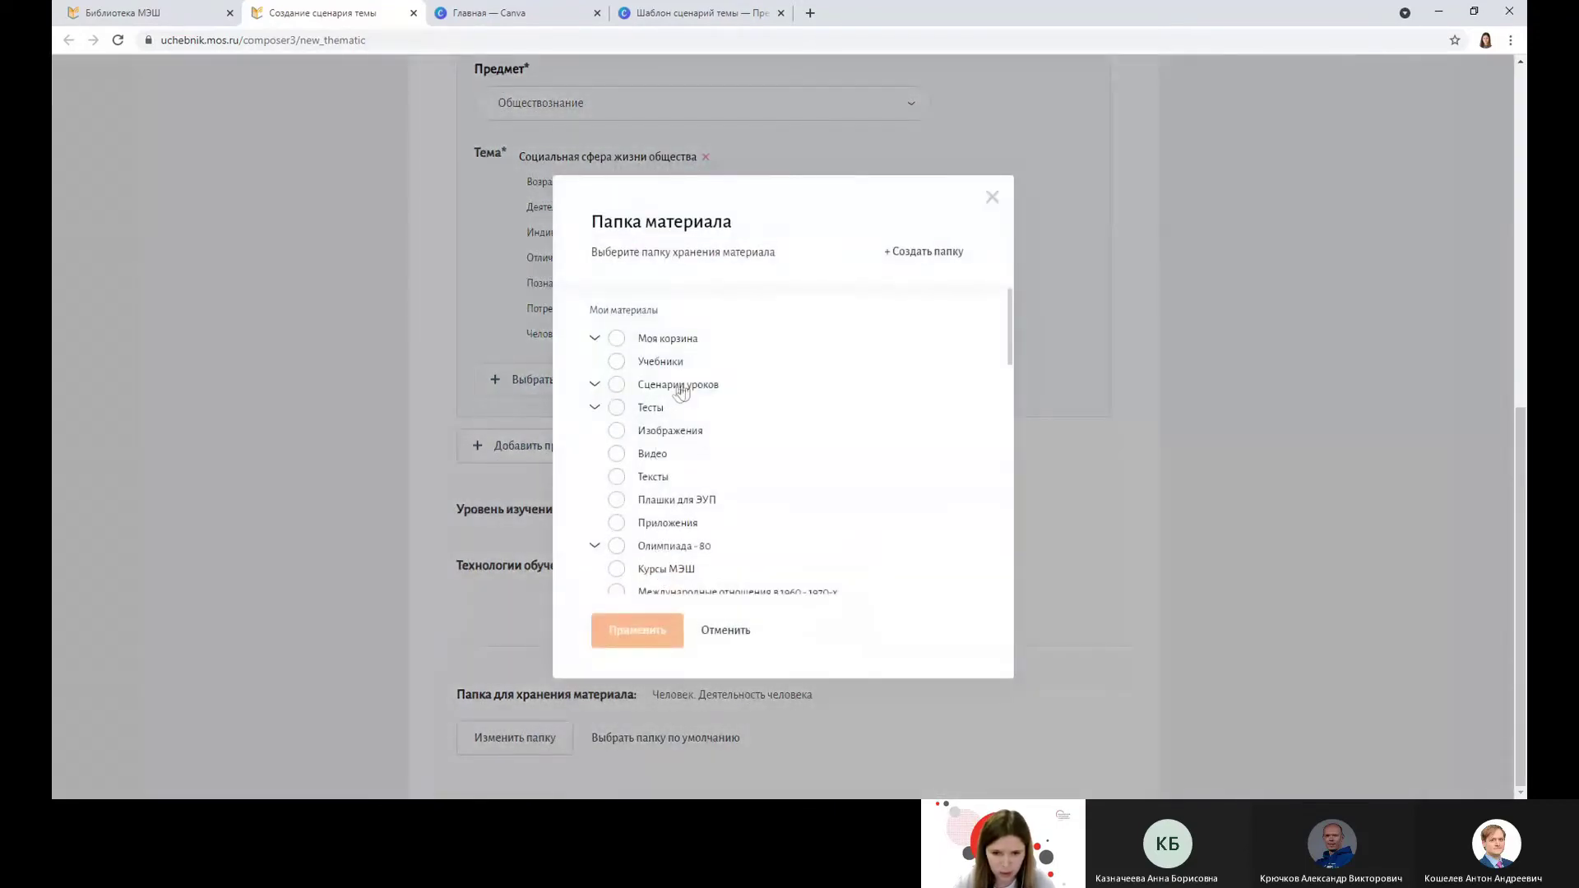
{"action": "left_click", "coordinate": [679, 386]}
{"action": "left_click", "coordinate": [615, 632]}
Upload the image "Человек" from the desktop folder "Вебинар Создание контента" as the scenario's cover
{"action": "scroll", "coordinate": [1270, 421], "scroll_direction": "up", "scroll_amount": 8}
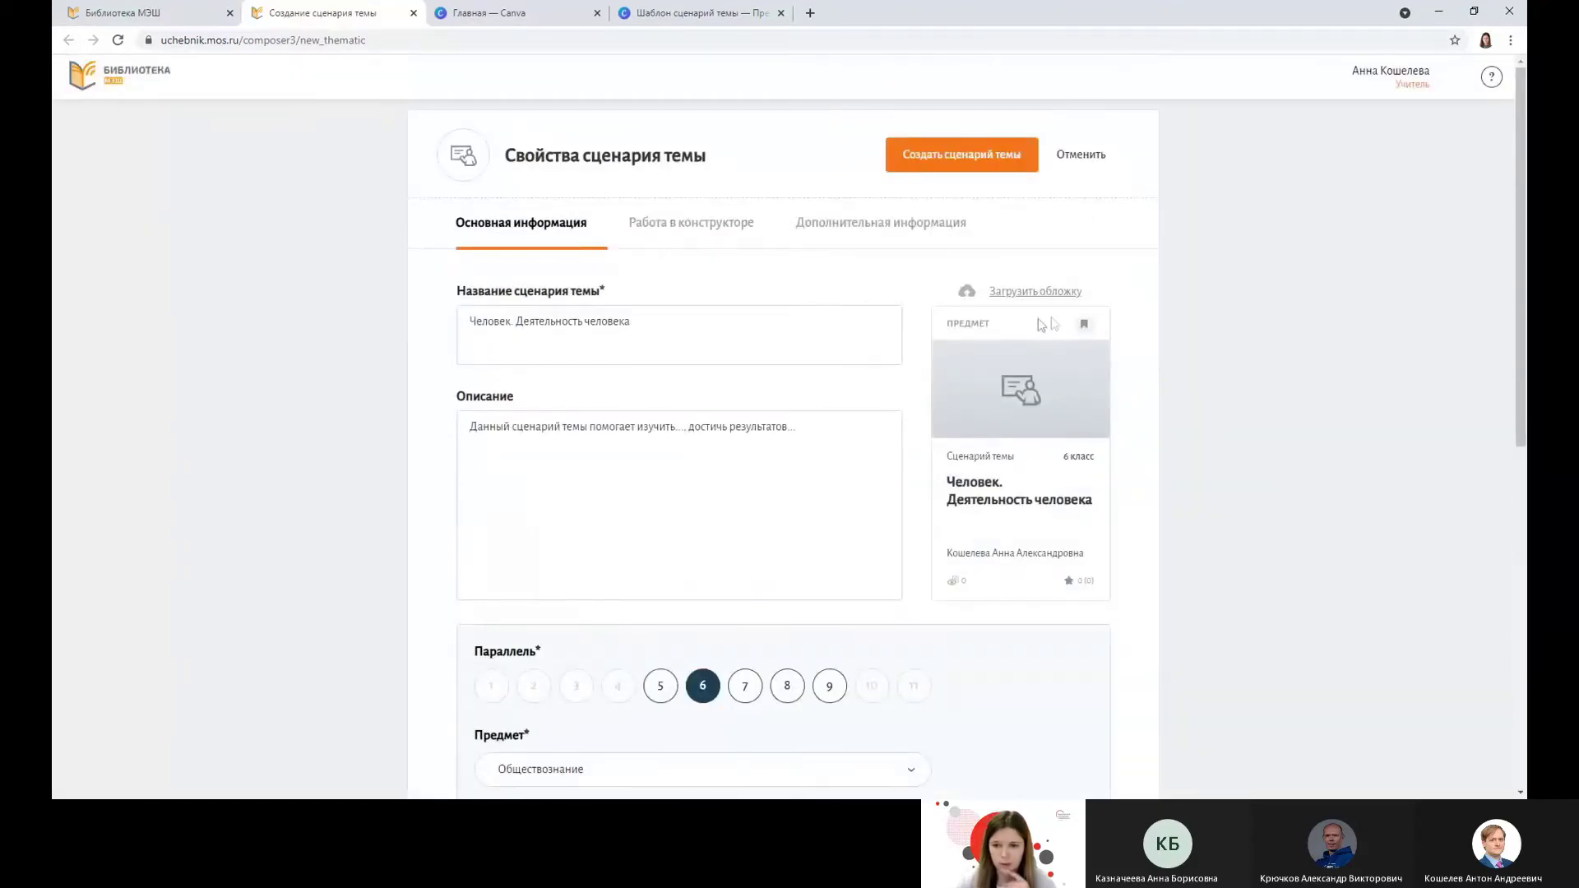
{"action": "left_click", "coordinate": [1038, 292]}
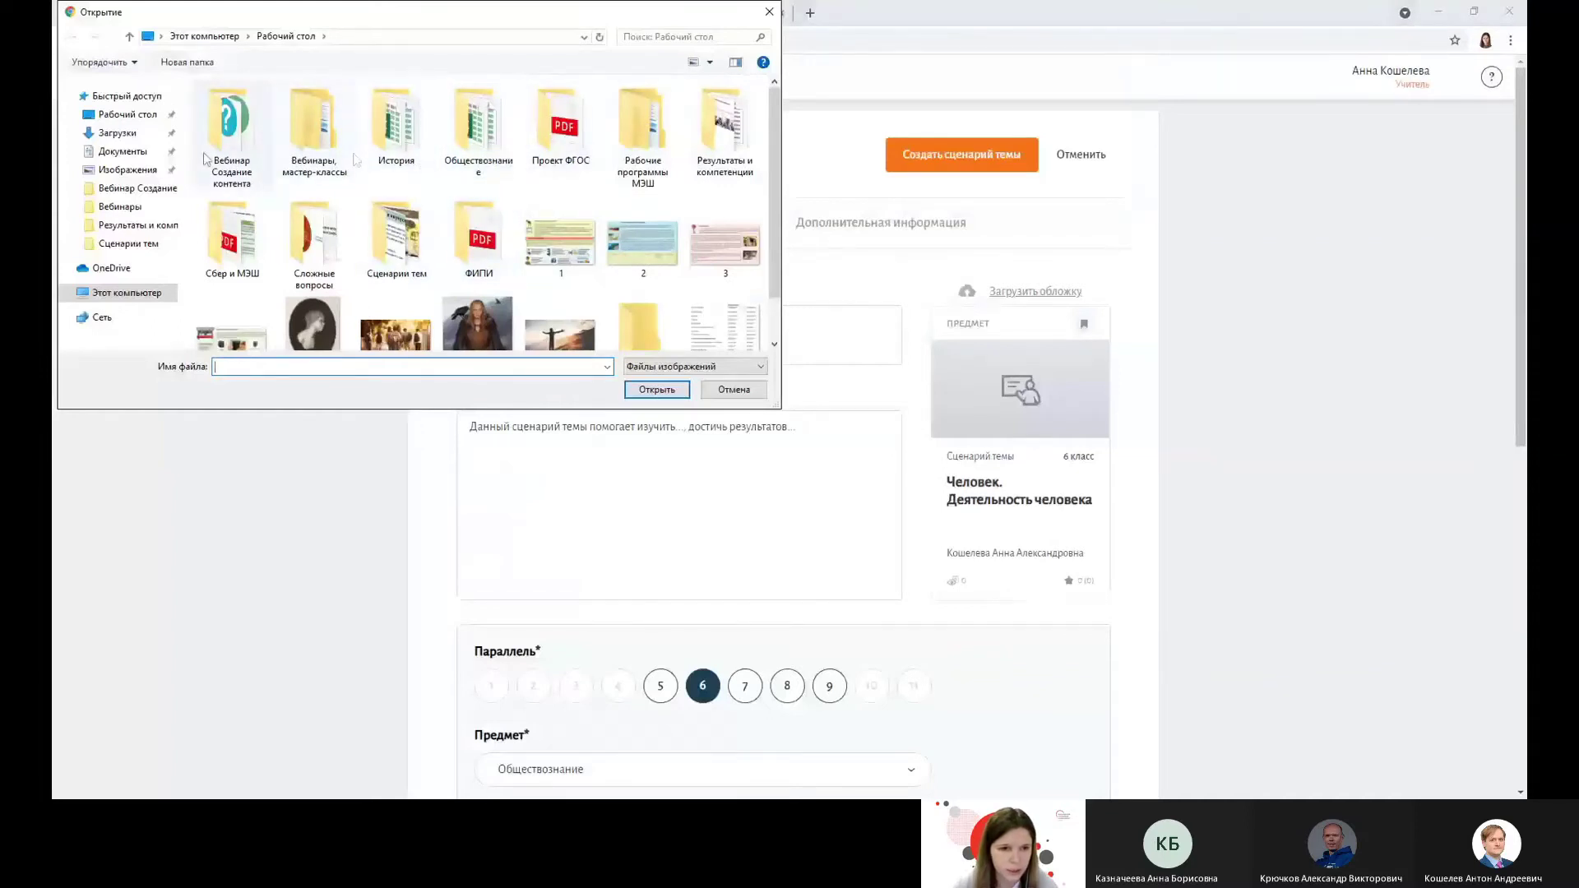
{"action": "scroll", "coordinate": [288, 214], "scroll_direction": "down", "scroll_amount": 1}
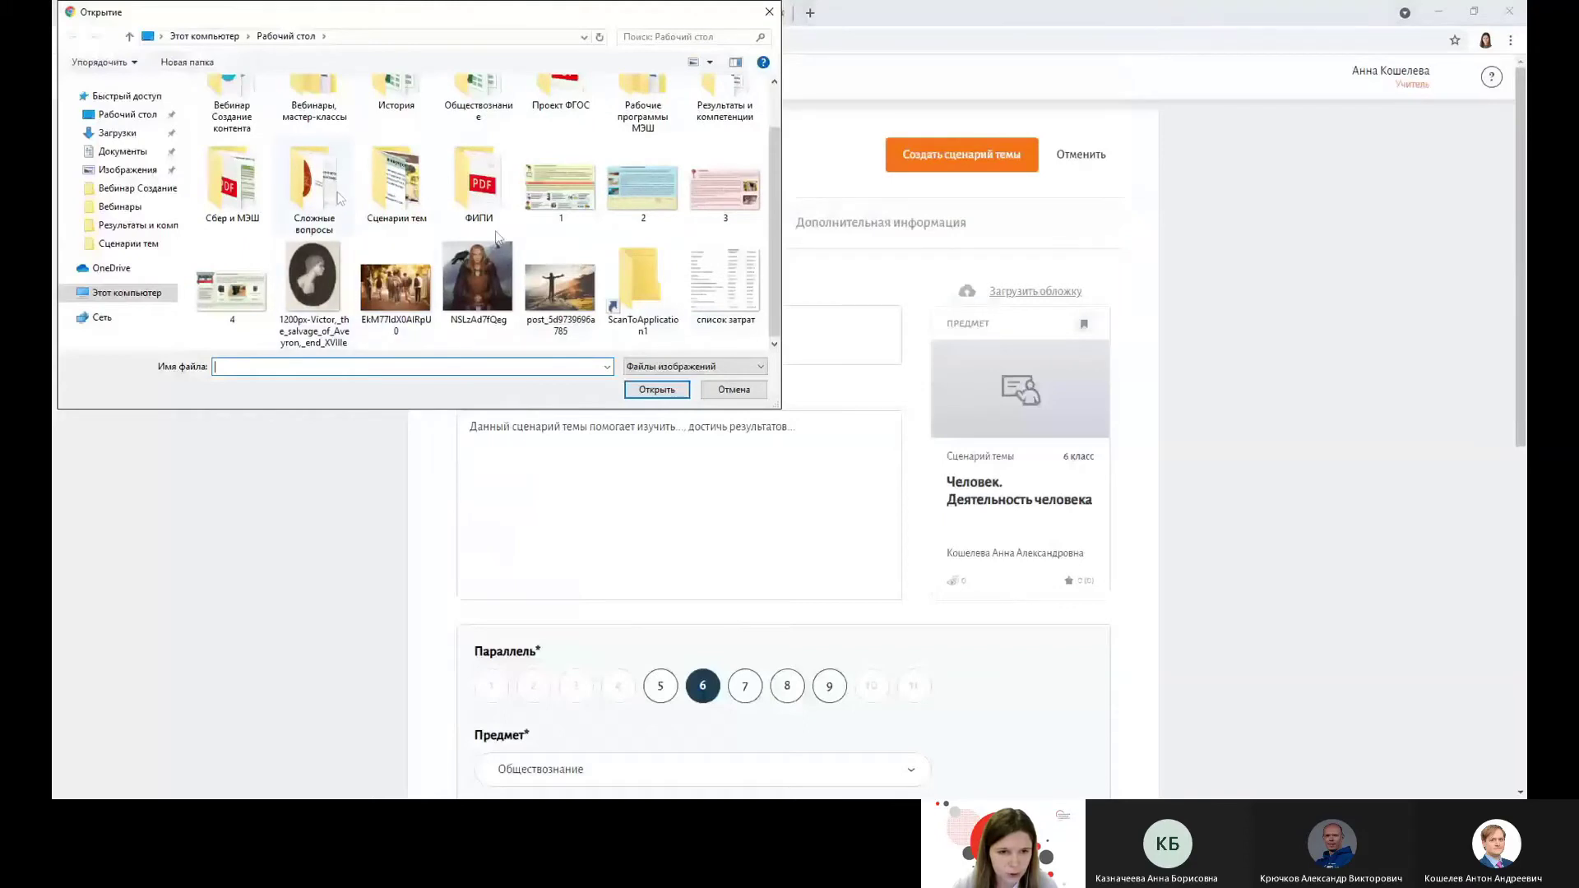
{"action": "scroll", "coordinate": [342, 197], "scroll_direction": "up", "scroll_amount": 1}
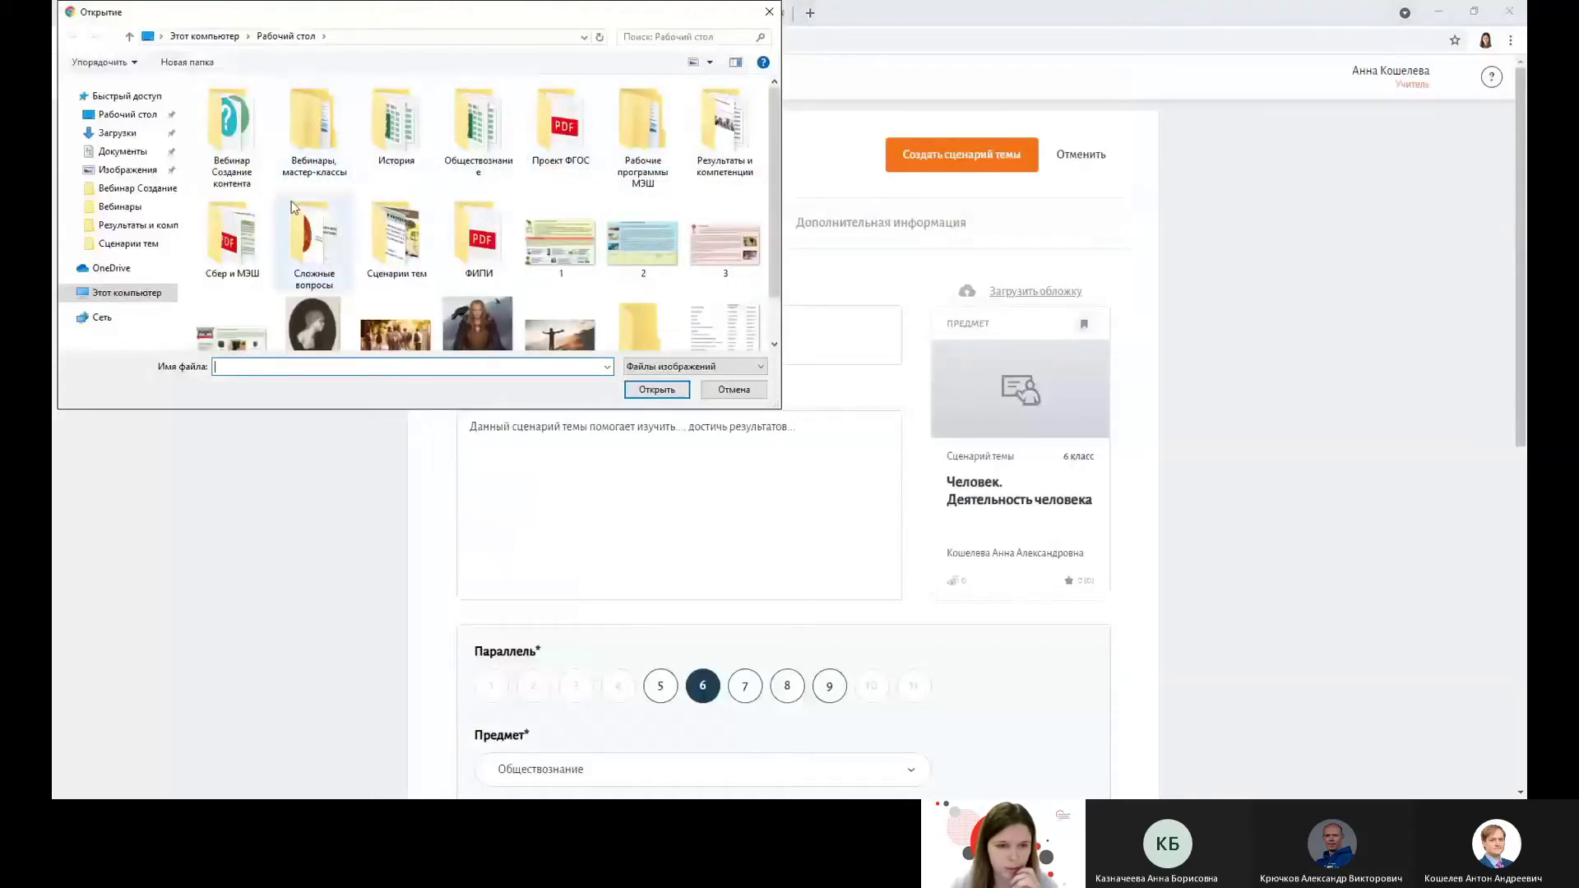
{"action": "double_click", "coordinate": [217, 128]}
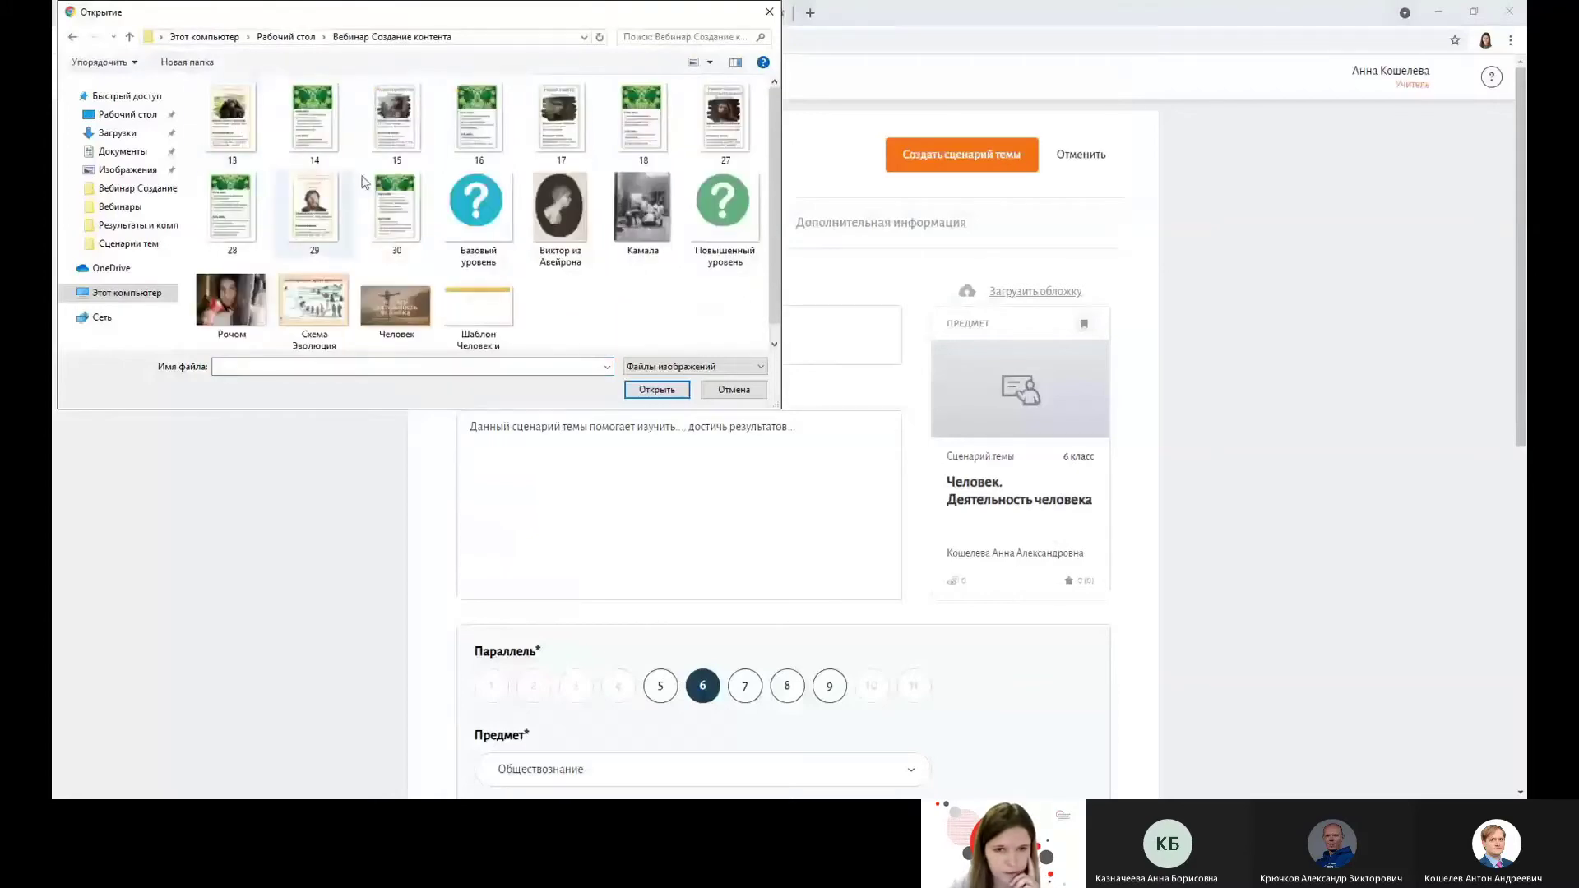
{"action": "scroll", "coordinate": [483, 229], "scroll_direction": "down", "scroll_amount": 1}
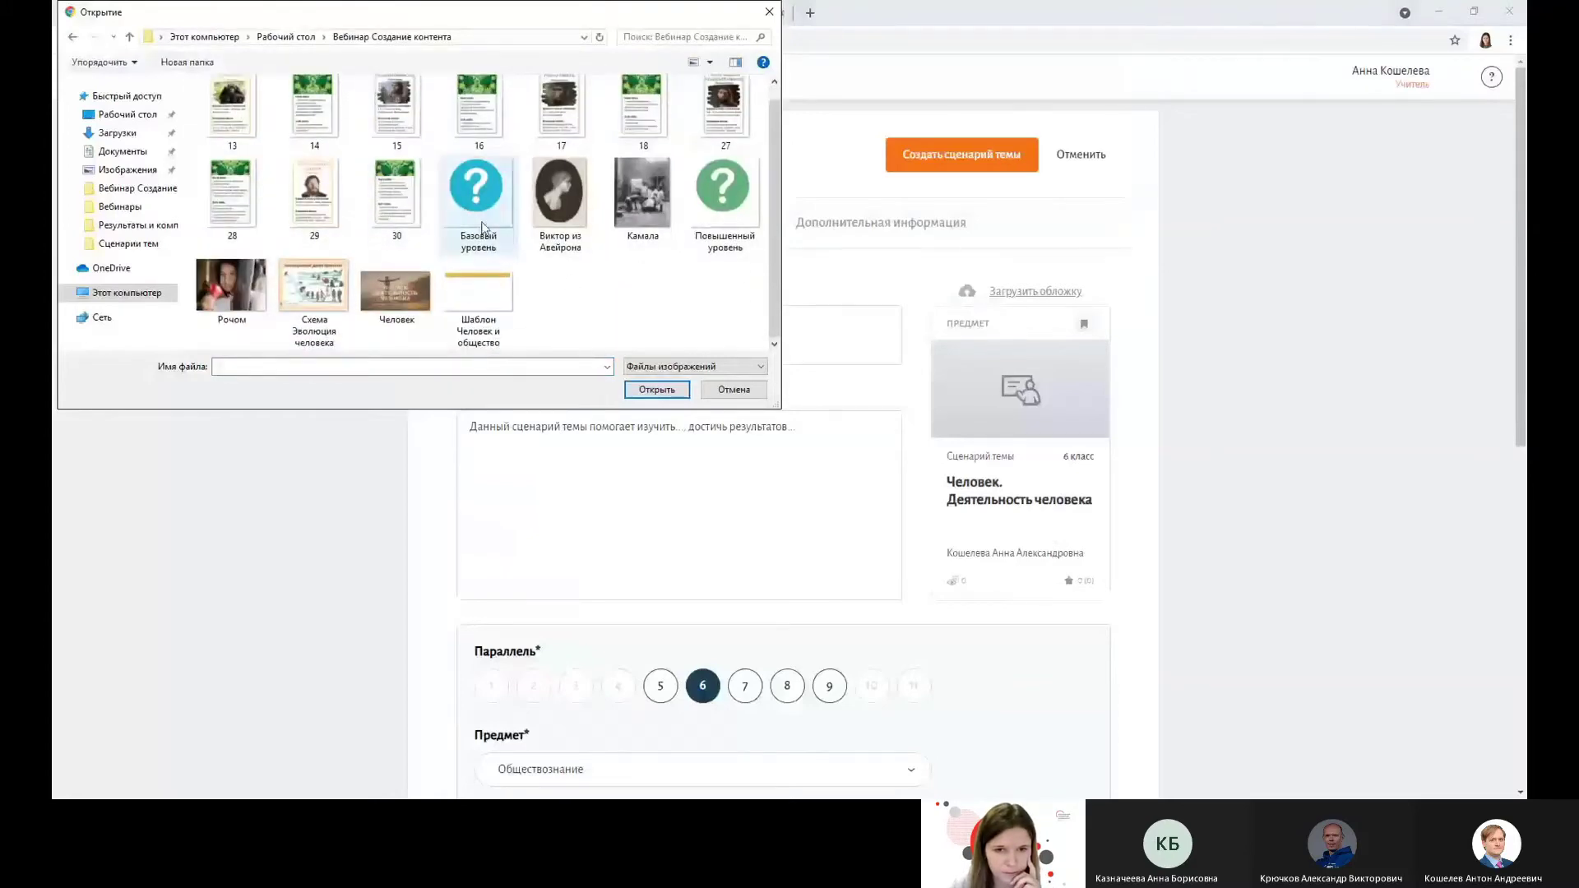
{"action": "left_click", "coordinate": [395, 292]}
{"action": "left_click", "coordinate": [675, 390]}
Review the scenario's basic information, its screen equipment and slide layout settings, and the additional options for co-authors, tags and files
{"action": "scroll", "coordinate": [929, 345], "scroll_direction": "down", "scroll_amount": 4}
{"action": "scroll", "coordinate": [950, 365], "scroll_direction": "up", "scroll_amount": 3}
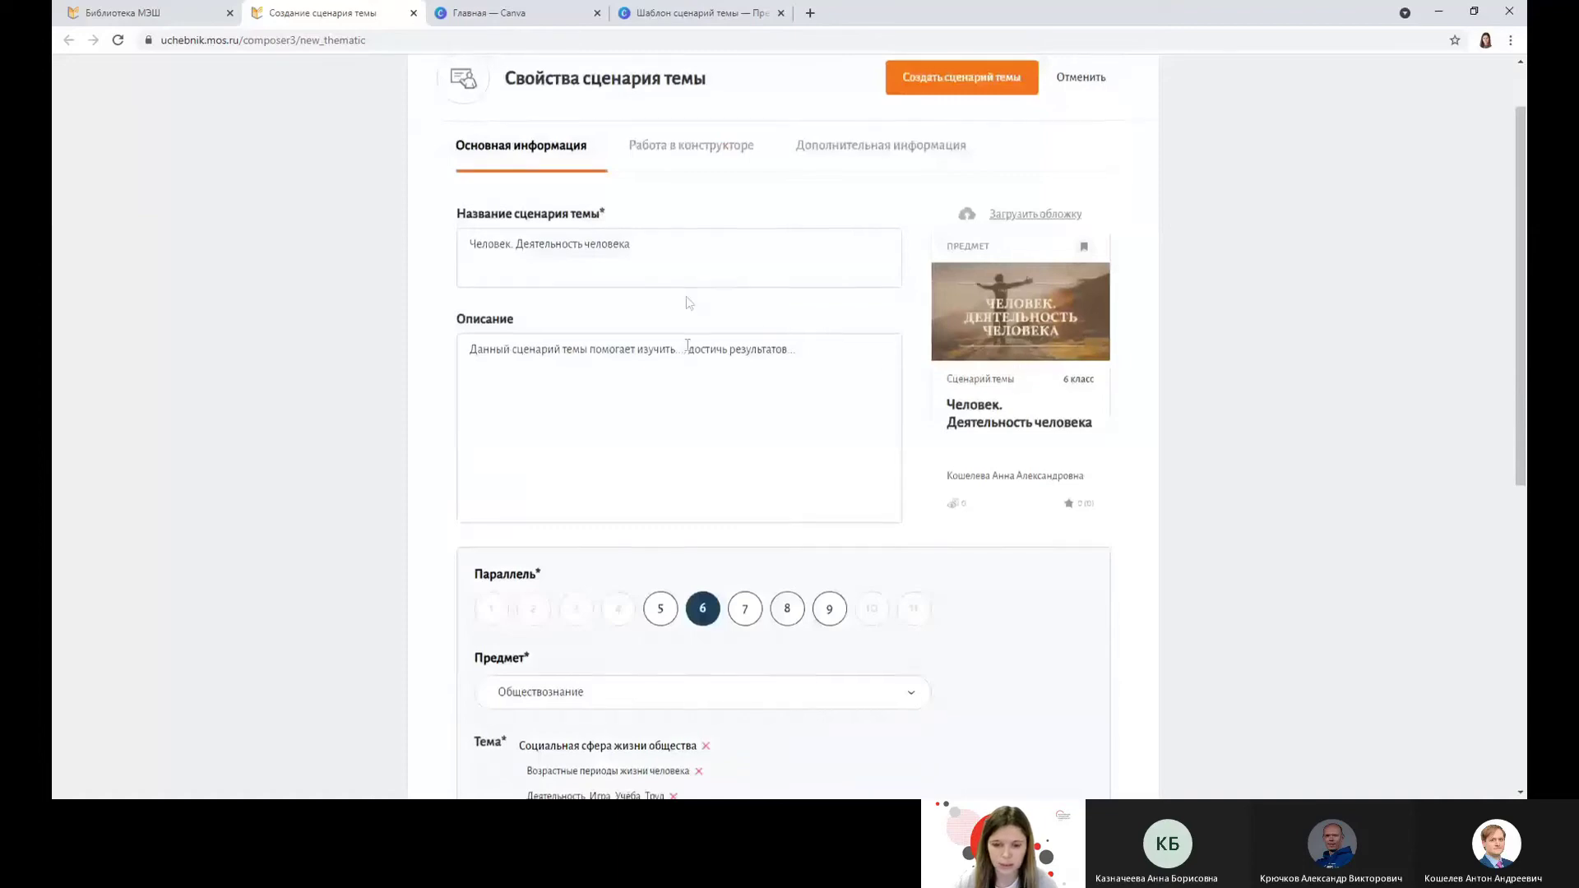
{"action": "scroll", "coordinate": [691, 362], "scroll_direction": "down", "scroll_amount": 4}
{"action": "scroll", "coordinate": [740, 394], "scroll_direction": "up", "scroll_amount": 5}
{"action": "left_click", "coordinate": [712, 238]}
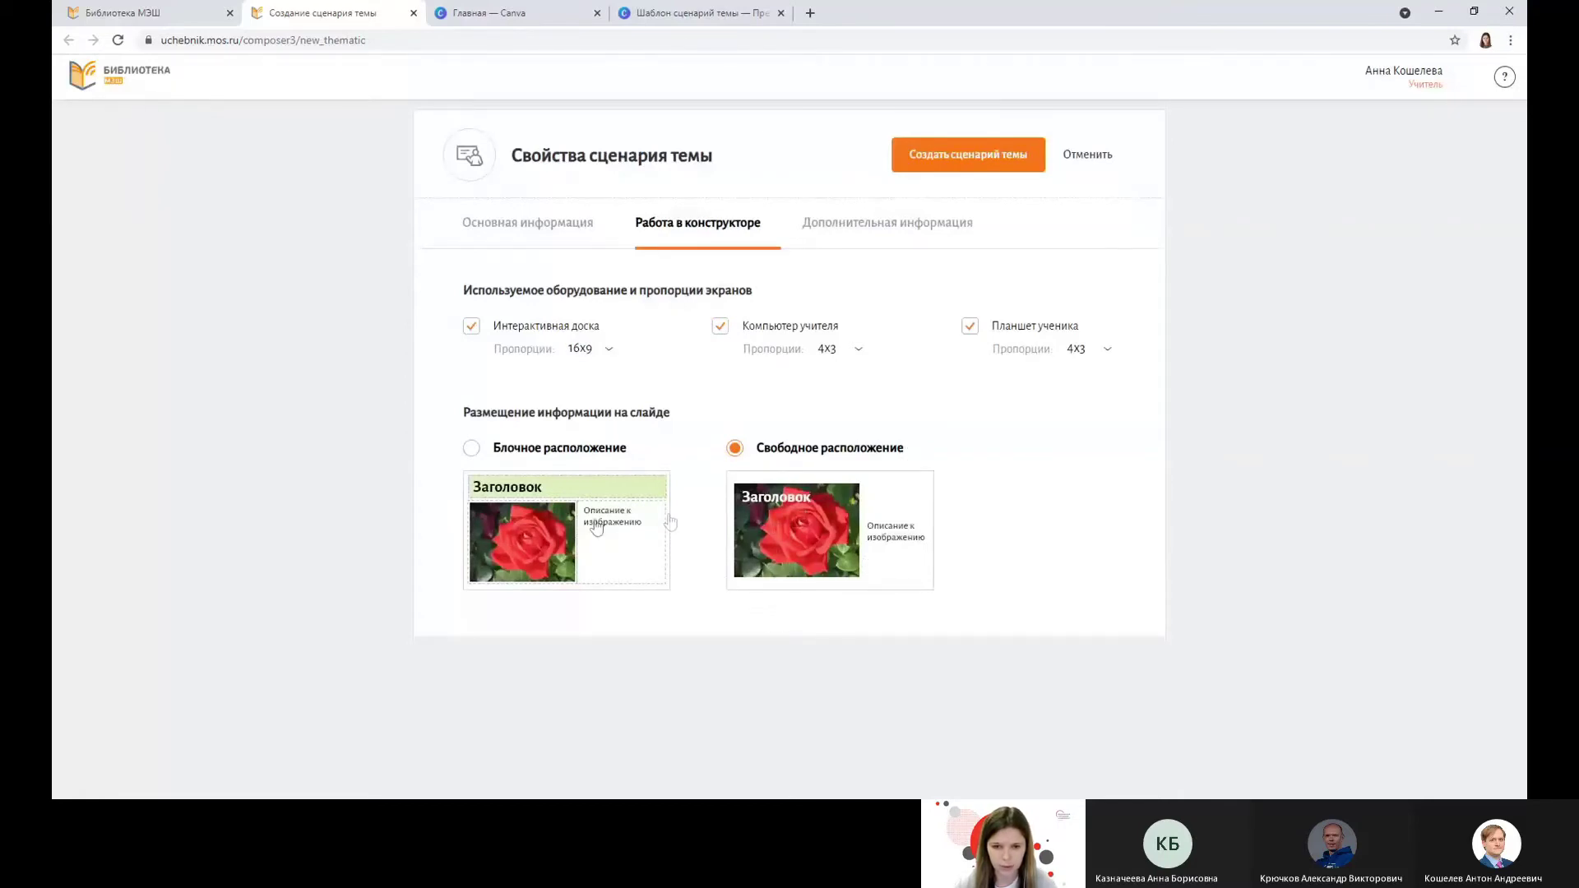
{"action": "left_click", "coordinate": [903, 237]}
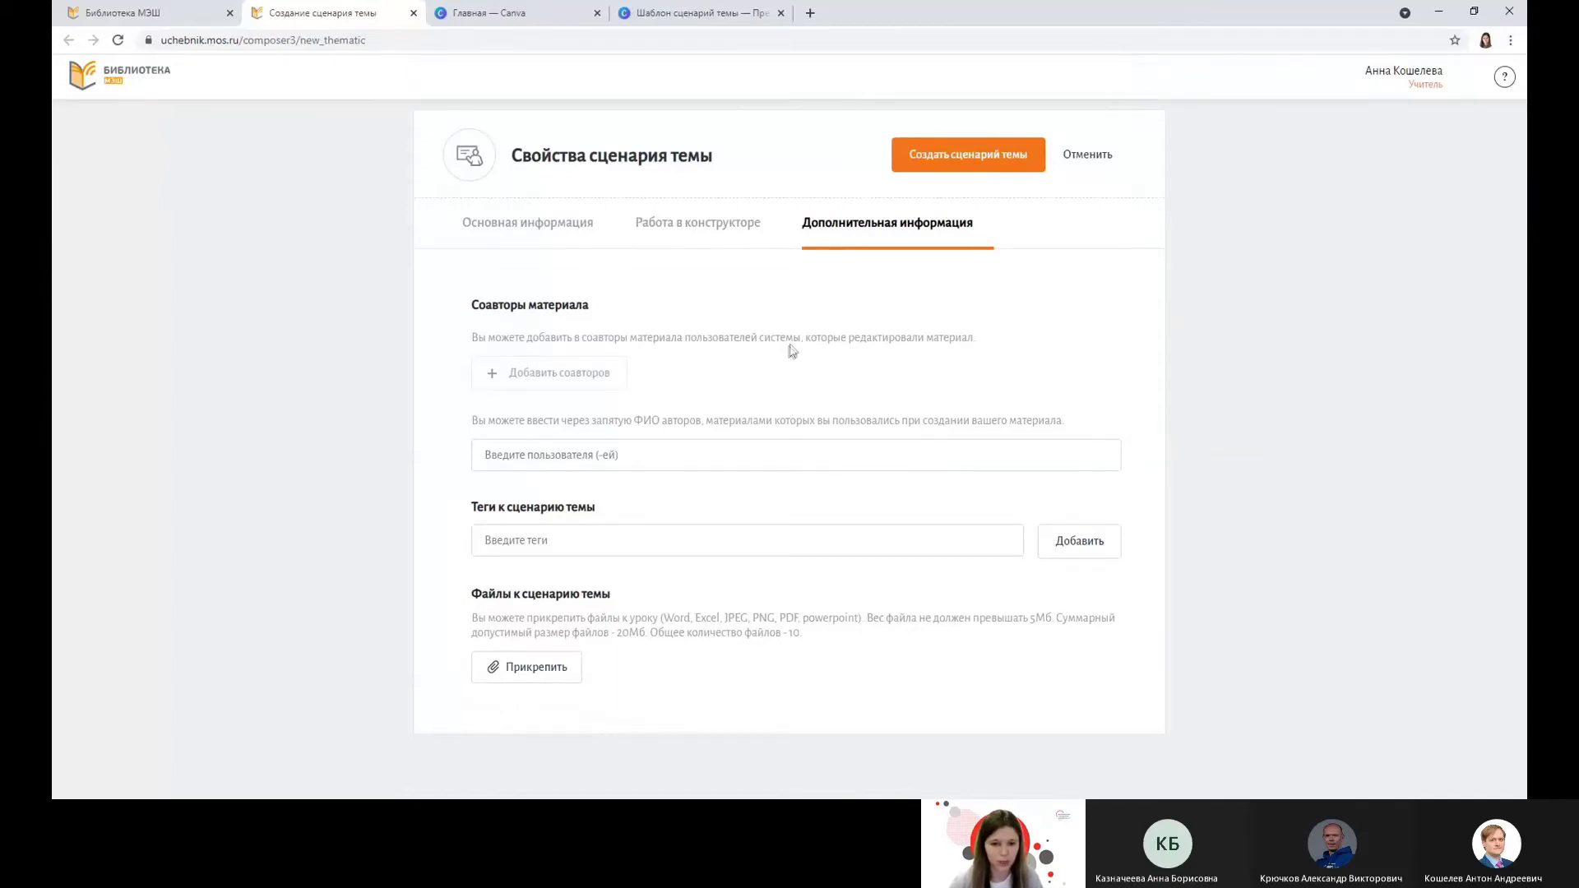
Create the topic scenario with the "Без шаблона" option and review its recommendations and moderation requirements
{"action": "left_click", "coordinate": [971, 154]}
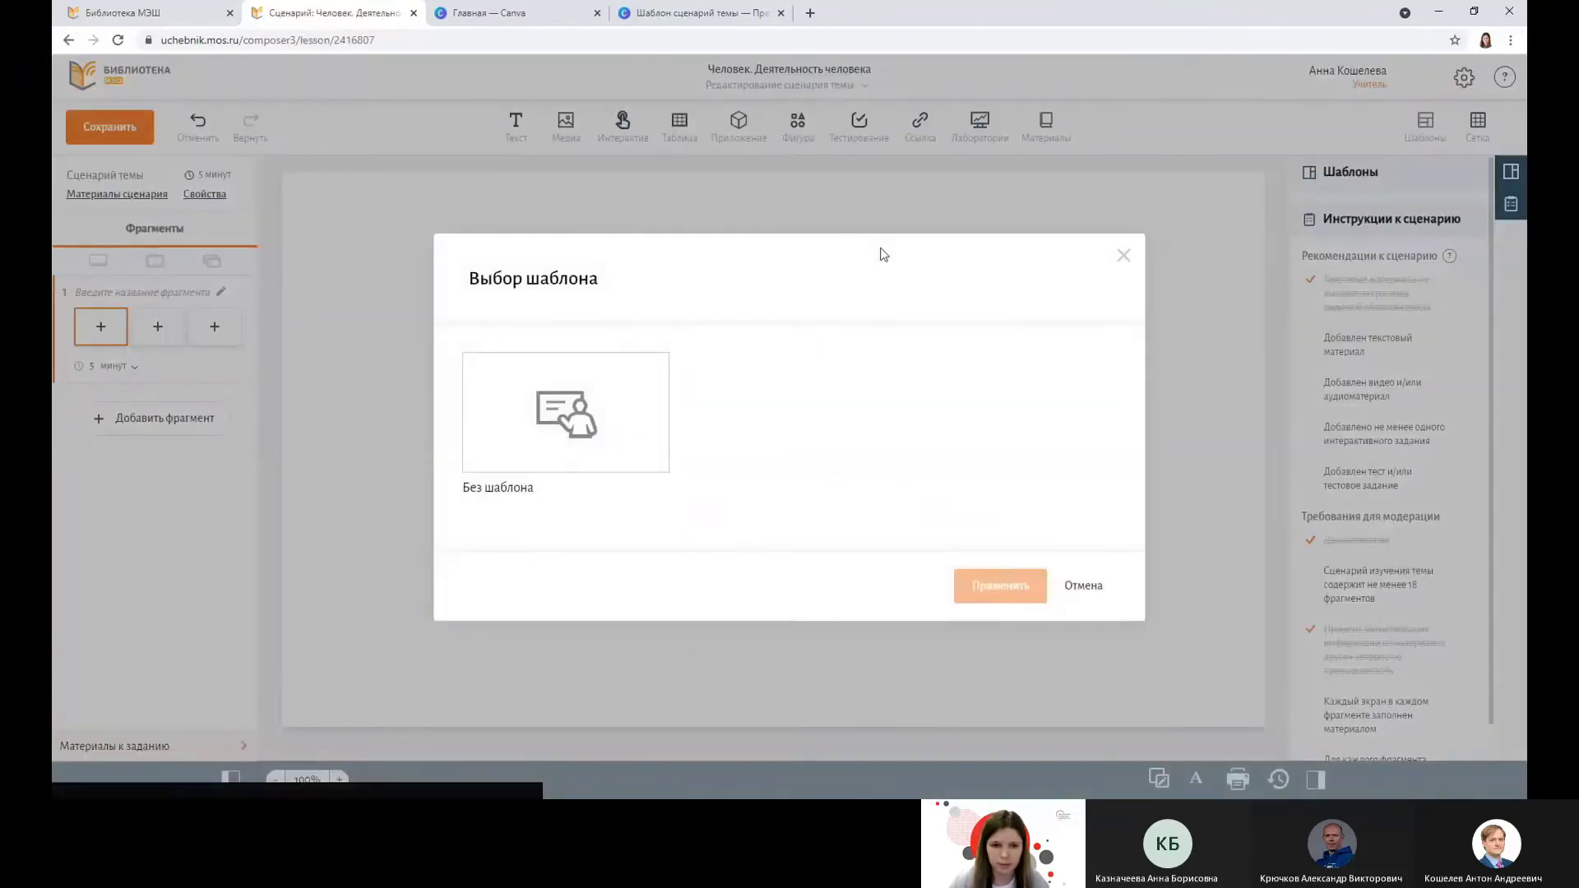
{"action": "left_click", "coordinate": [570, 439]}
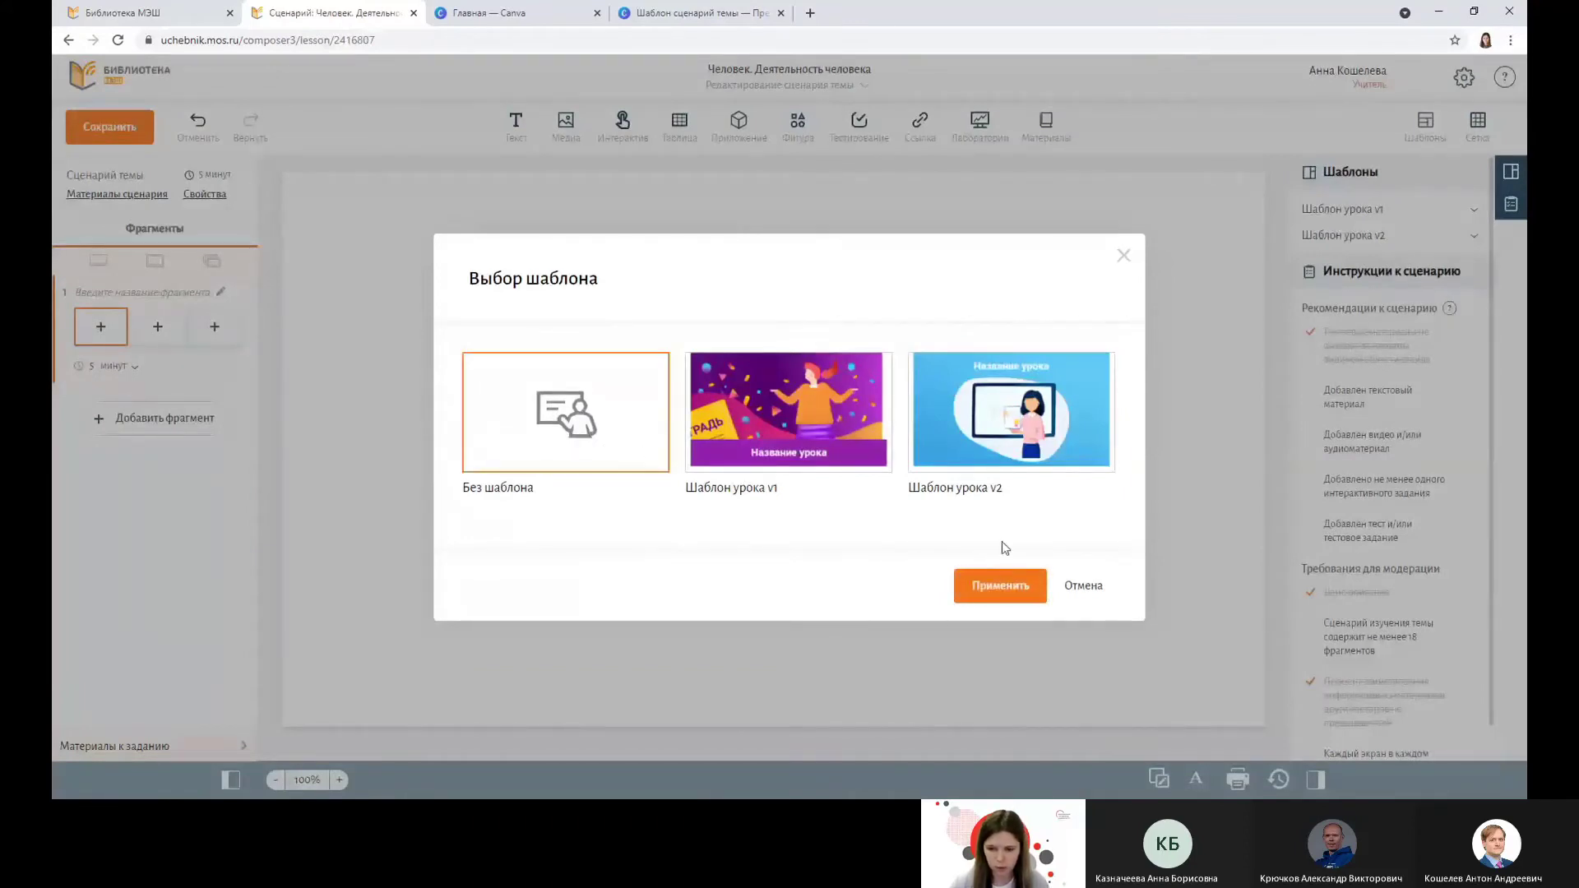
{"action": "left_click", "coordinate": [1001, 586]}
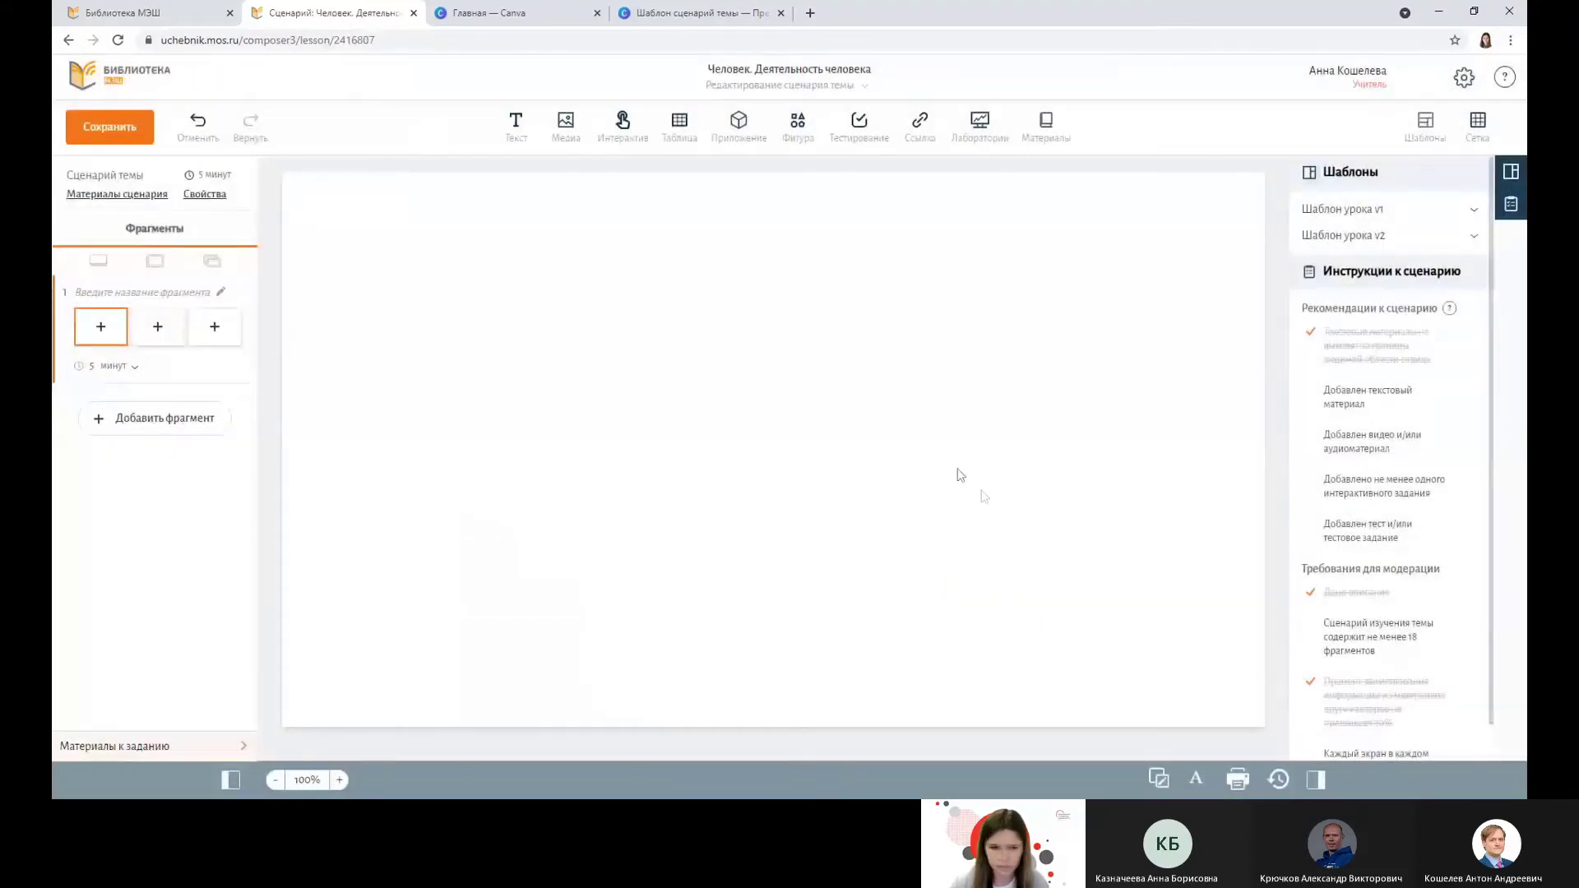
{"action": "scroll", "coordinate": [1369, 435], "scroll_direction": "down", "scroll_amount": 1}
{"action": "scroll", "coordinate": [1364, 459], "scroll_direction": "up", "scroll_amount": 1}
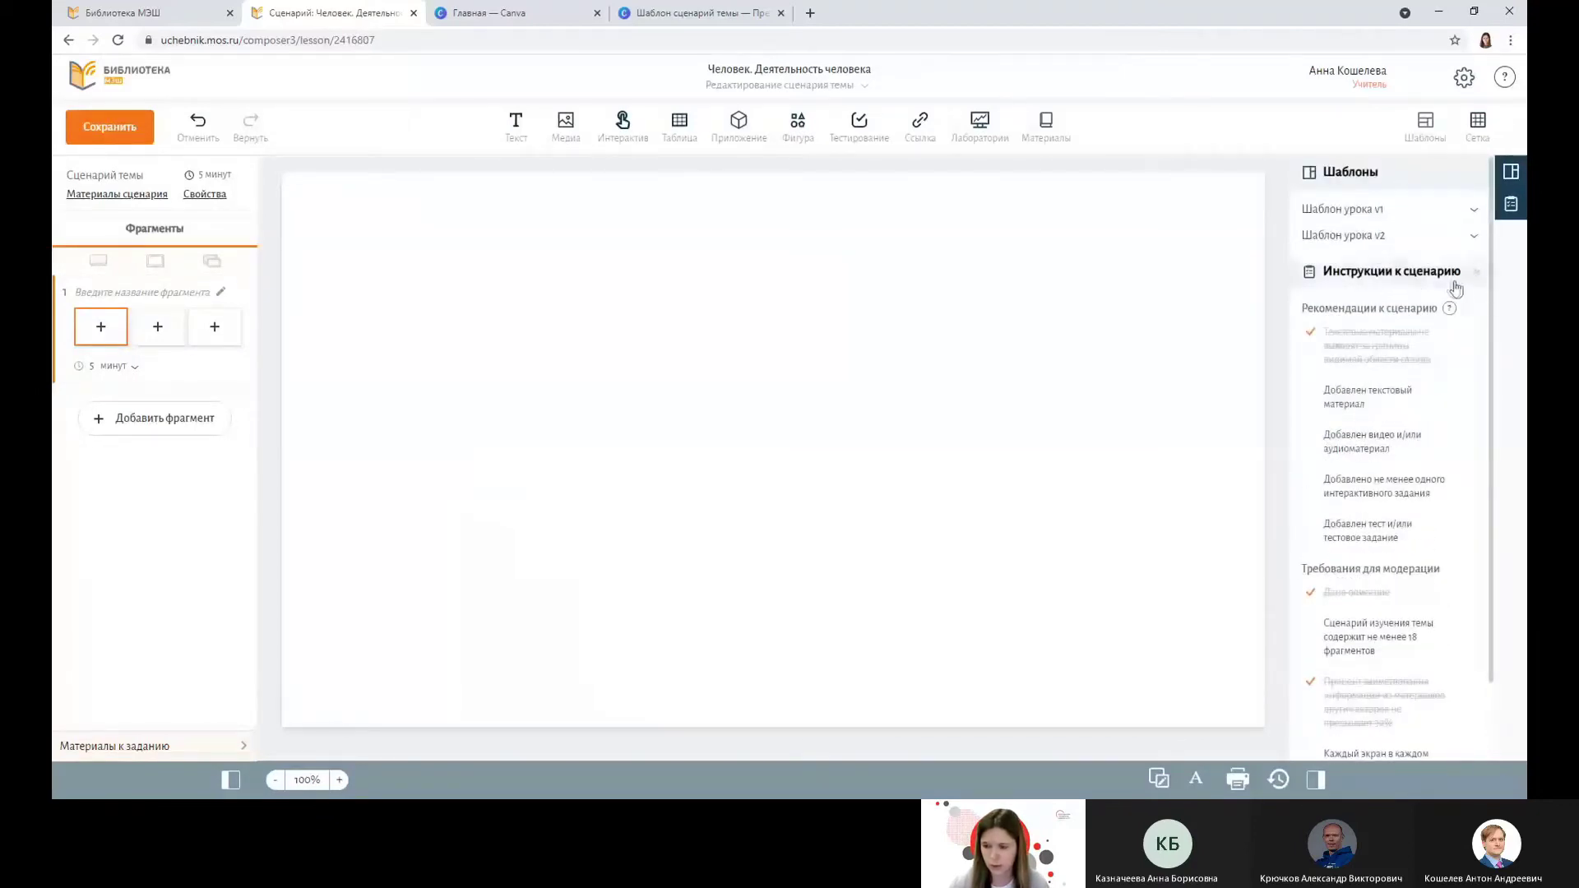
{"action": "scroll", "coordinate": [1406, 440], "scroll_direction": "down", "scroll_amount": 1}
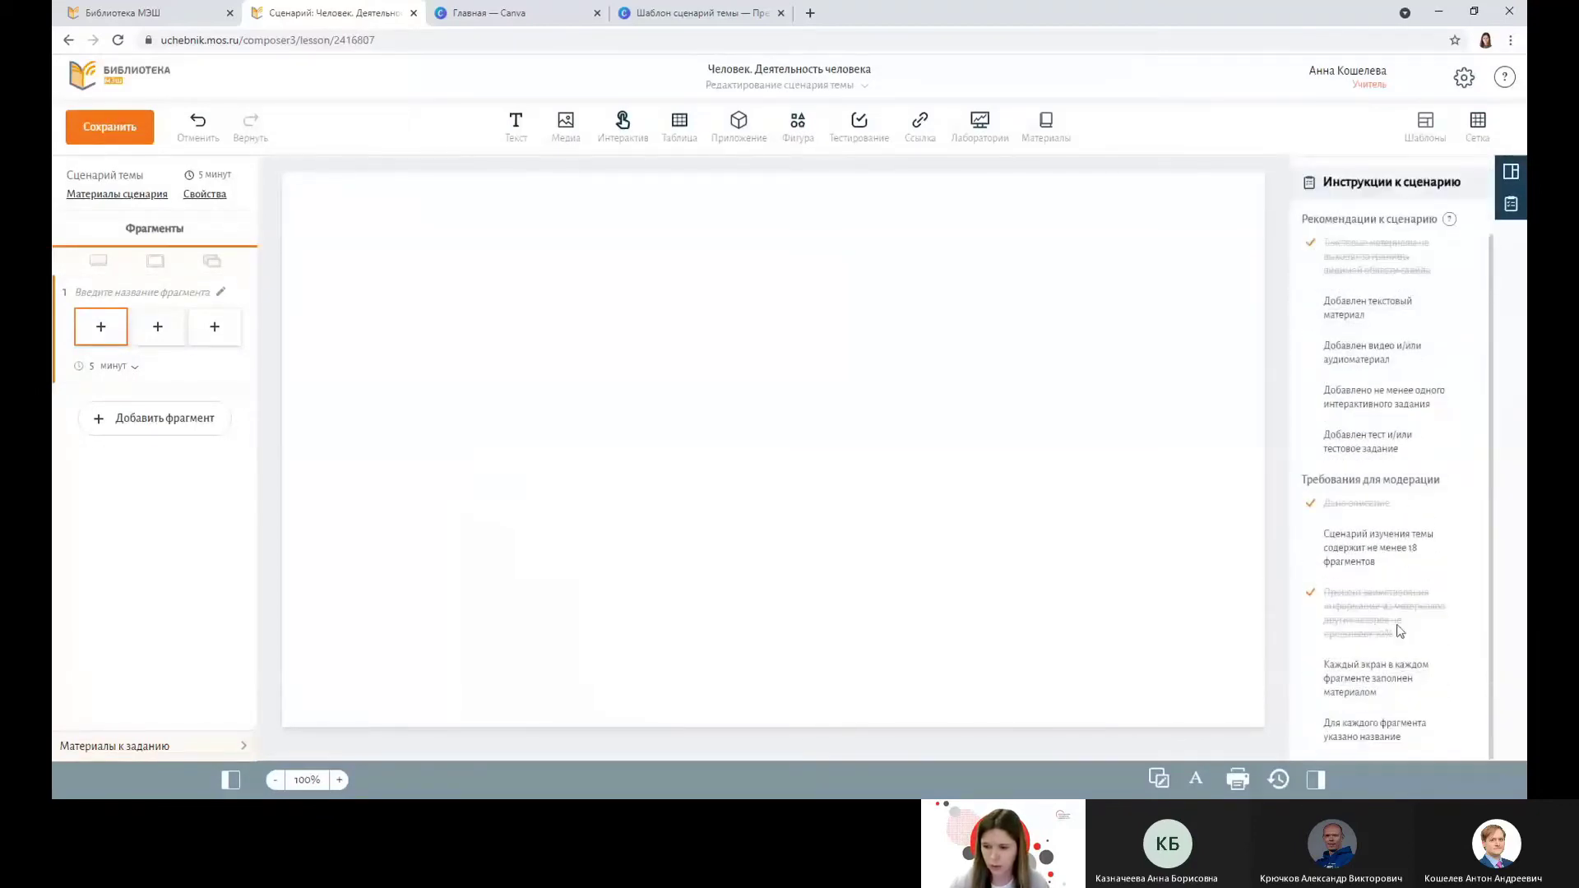
{"action": "scroll", "coordinate": [1363, 283], "scroll_direction": "up", "scroll_amount": 1}
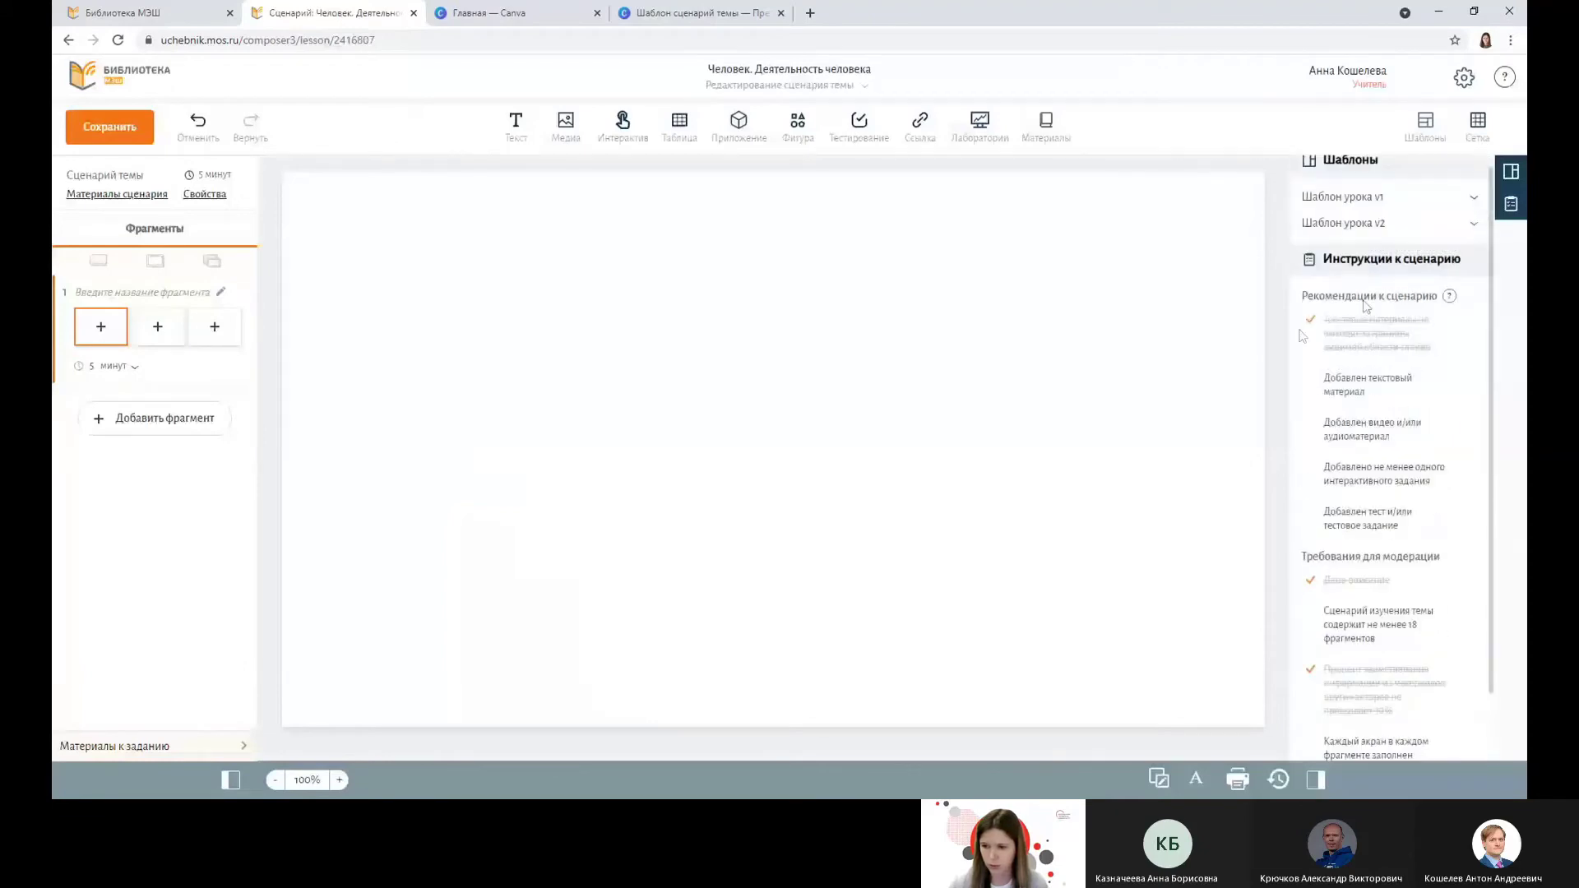
{"action": "scroll", "coordinate": [1371, 388], "scroll_direction": "down", "scroll_amount": 1}
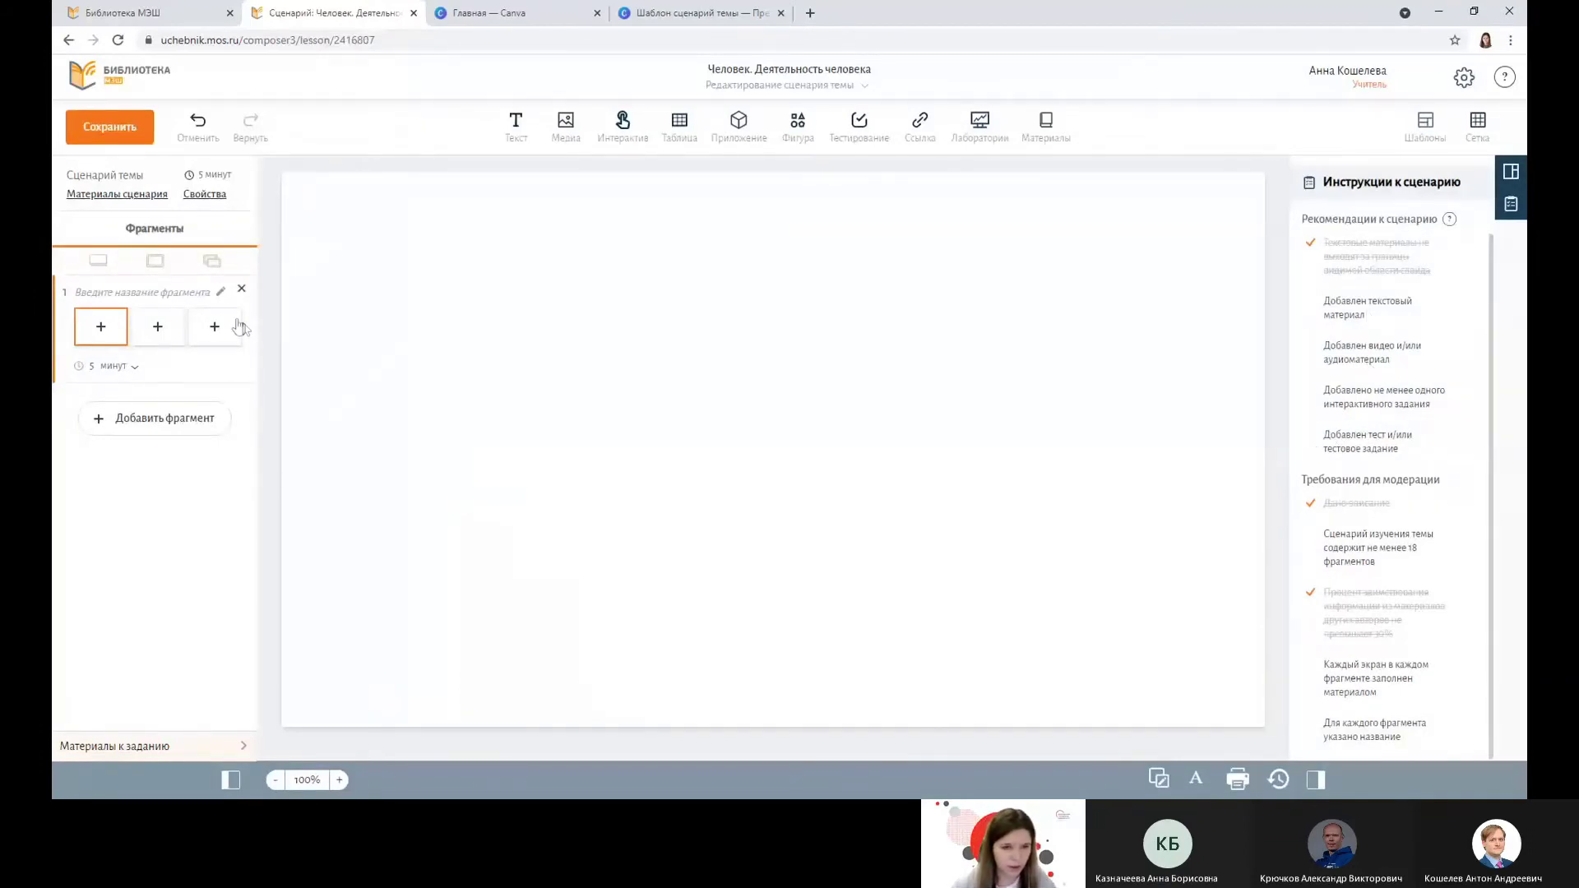
Name the first fragment "Урок 1. Человек - существо биосоциальное."
{"action": "left_click", "coordinate": [222, 293]}
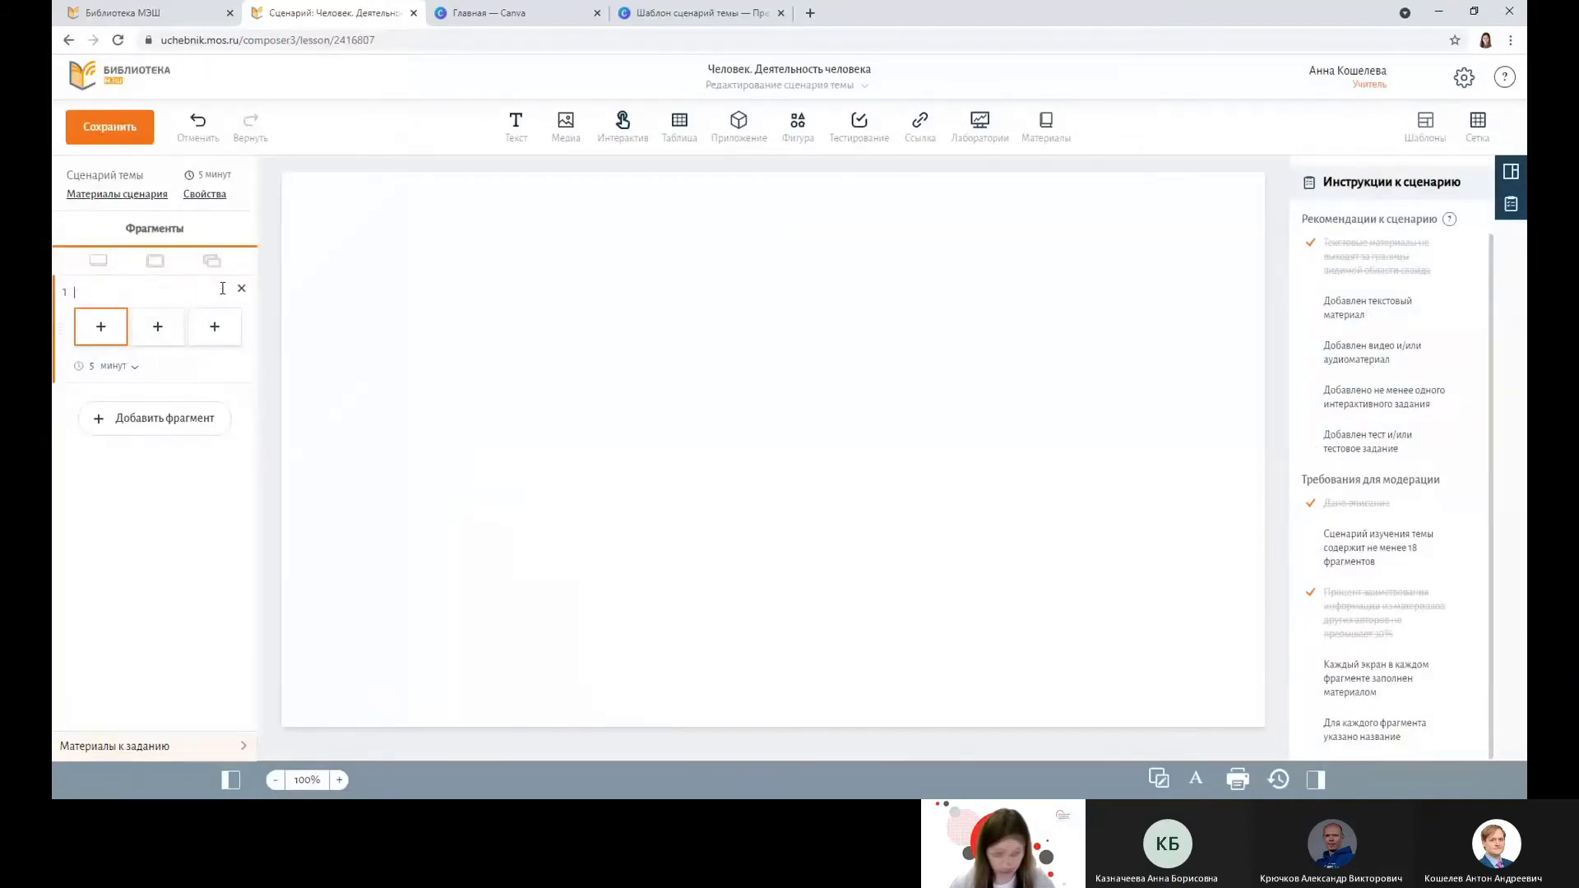
{"action": "type", "text": "Урок 1. Человек - су"}
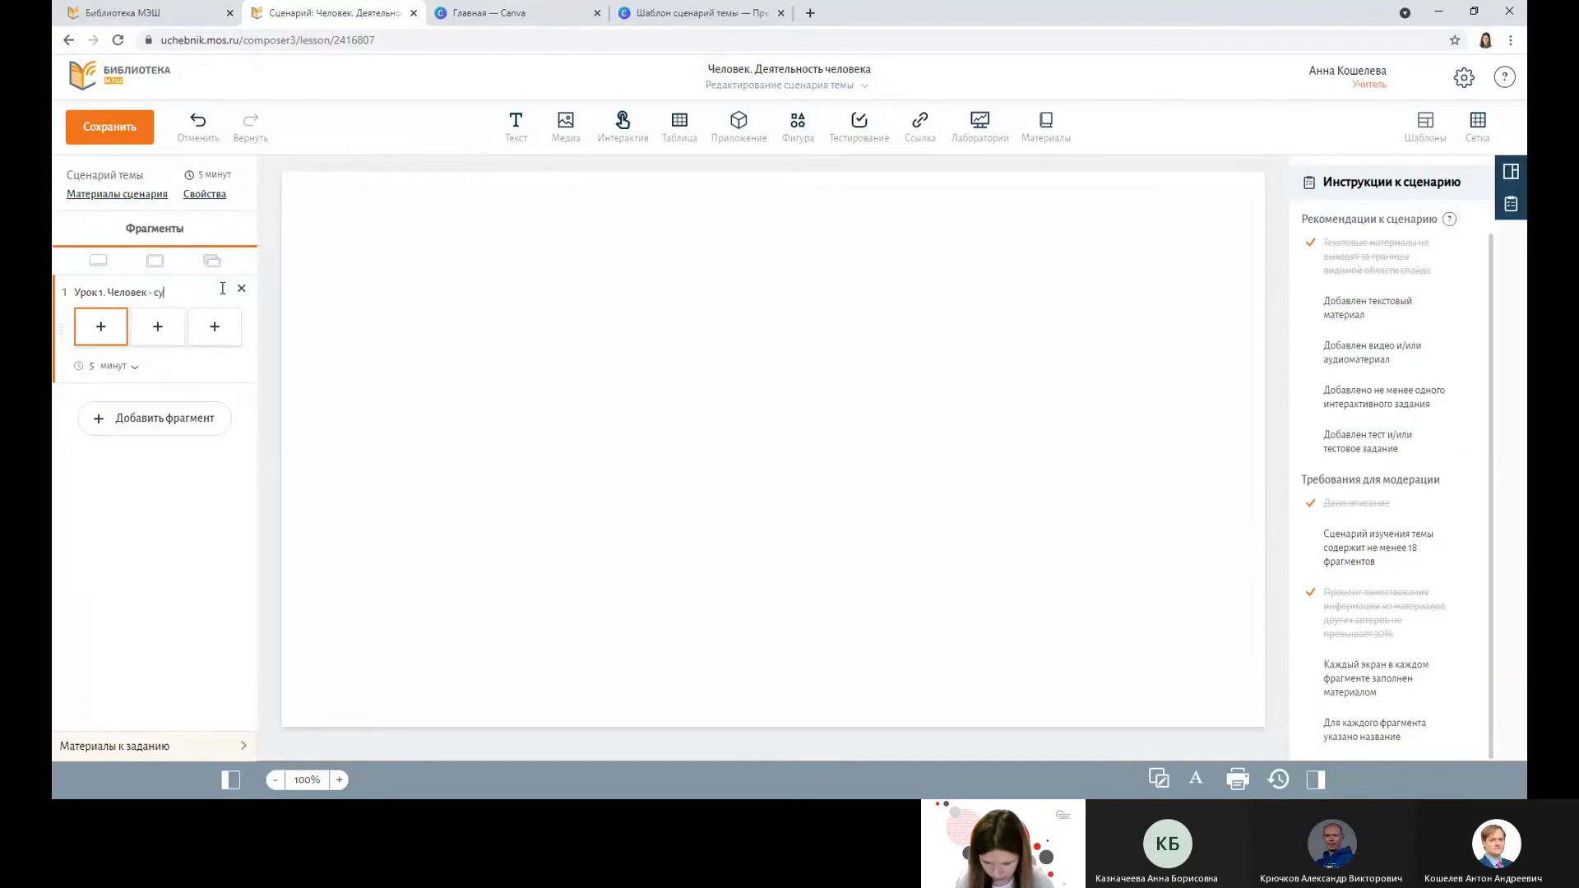
{"action": "type", "text": "тво биосоциальное."}
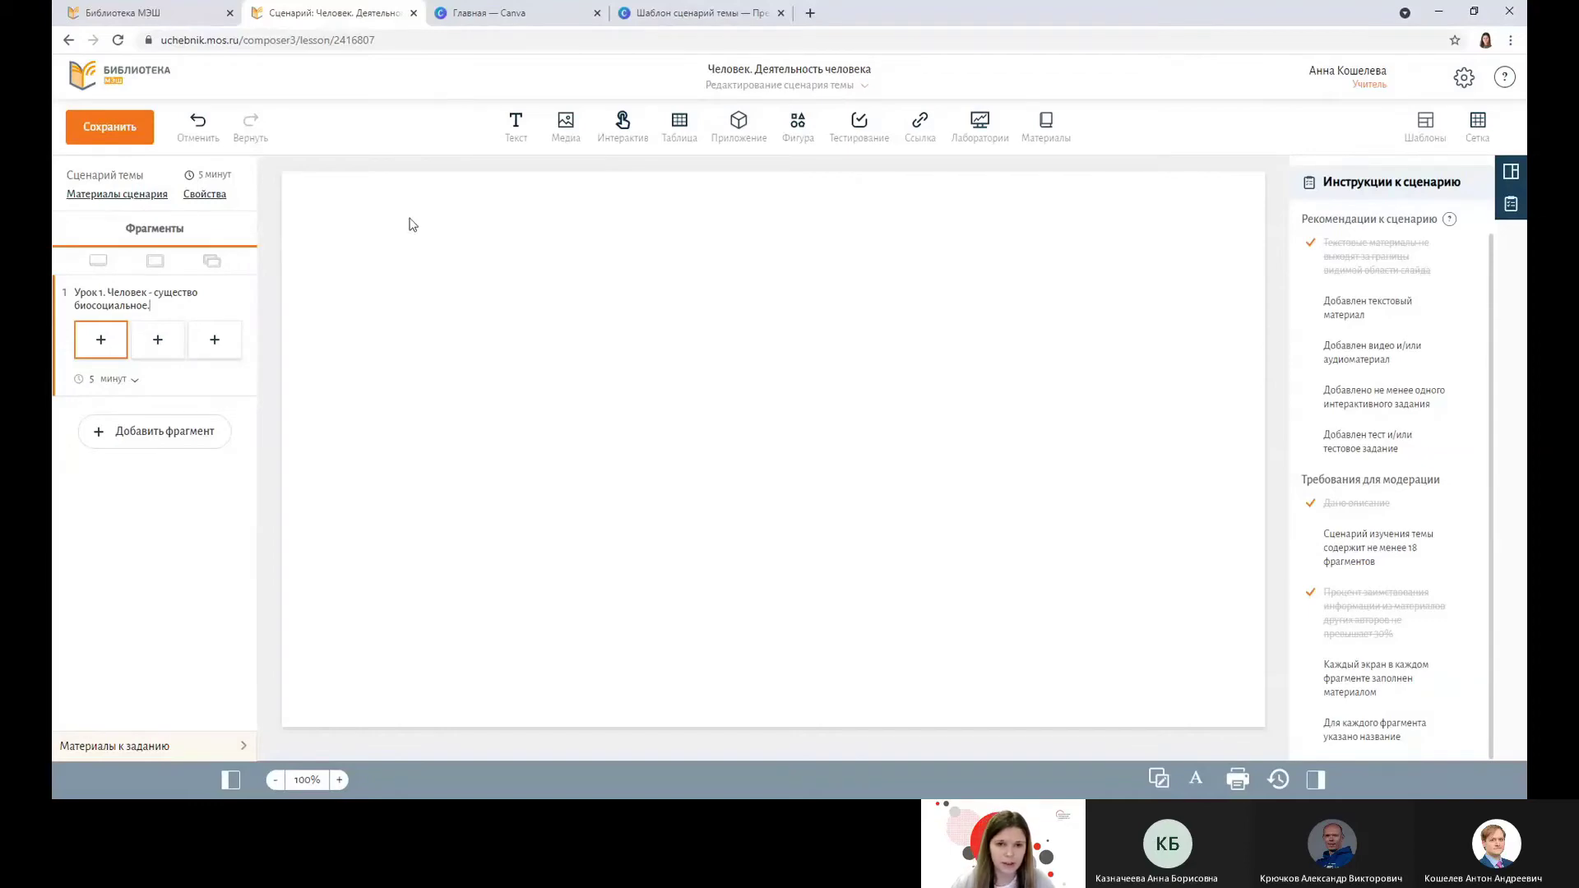
Upload the image "Шаблон Человек и общество" from the desktop folder "Вебинар Создание контента" onto the fragment's first slide
{"action": "left_click", "coordinate": [567, 135]}
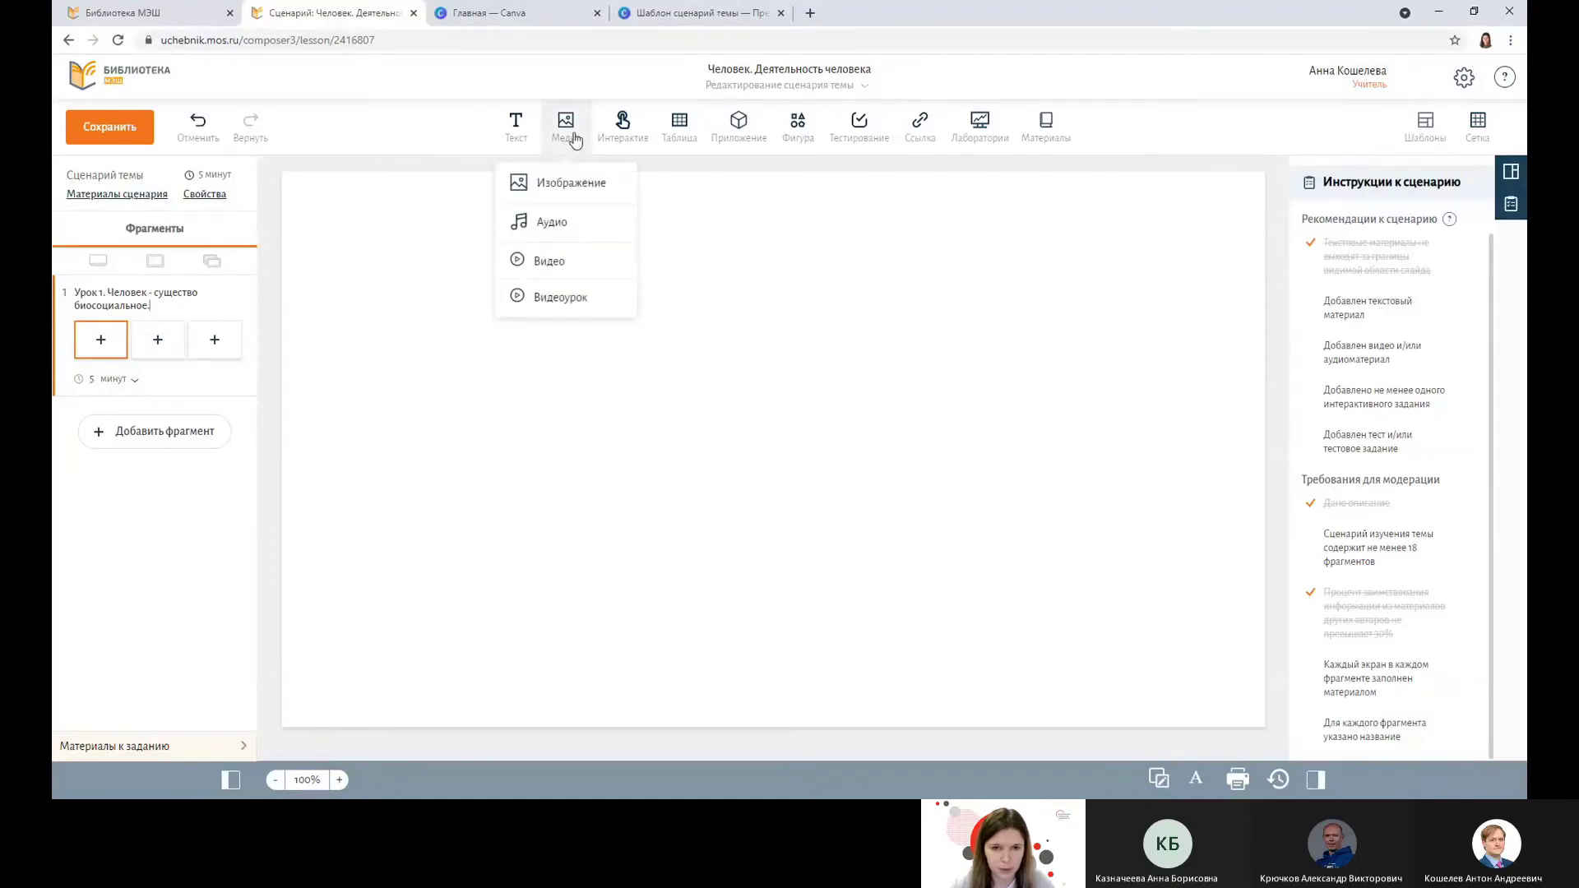
{"action": "left_click", "coordinate": [572, 187]}
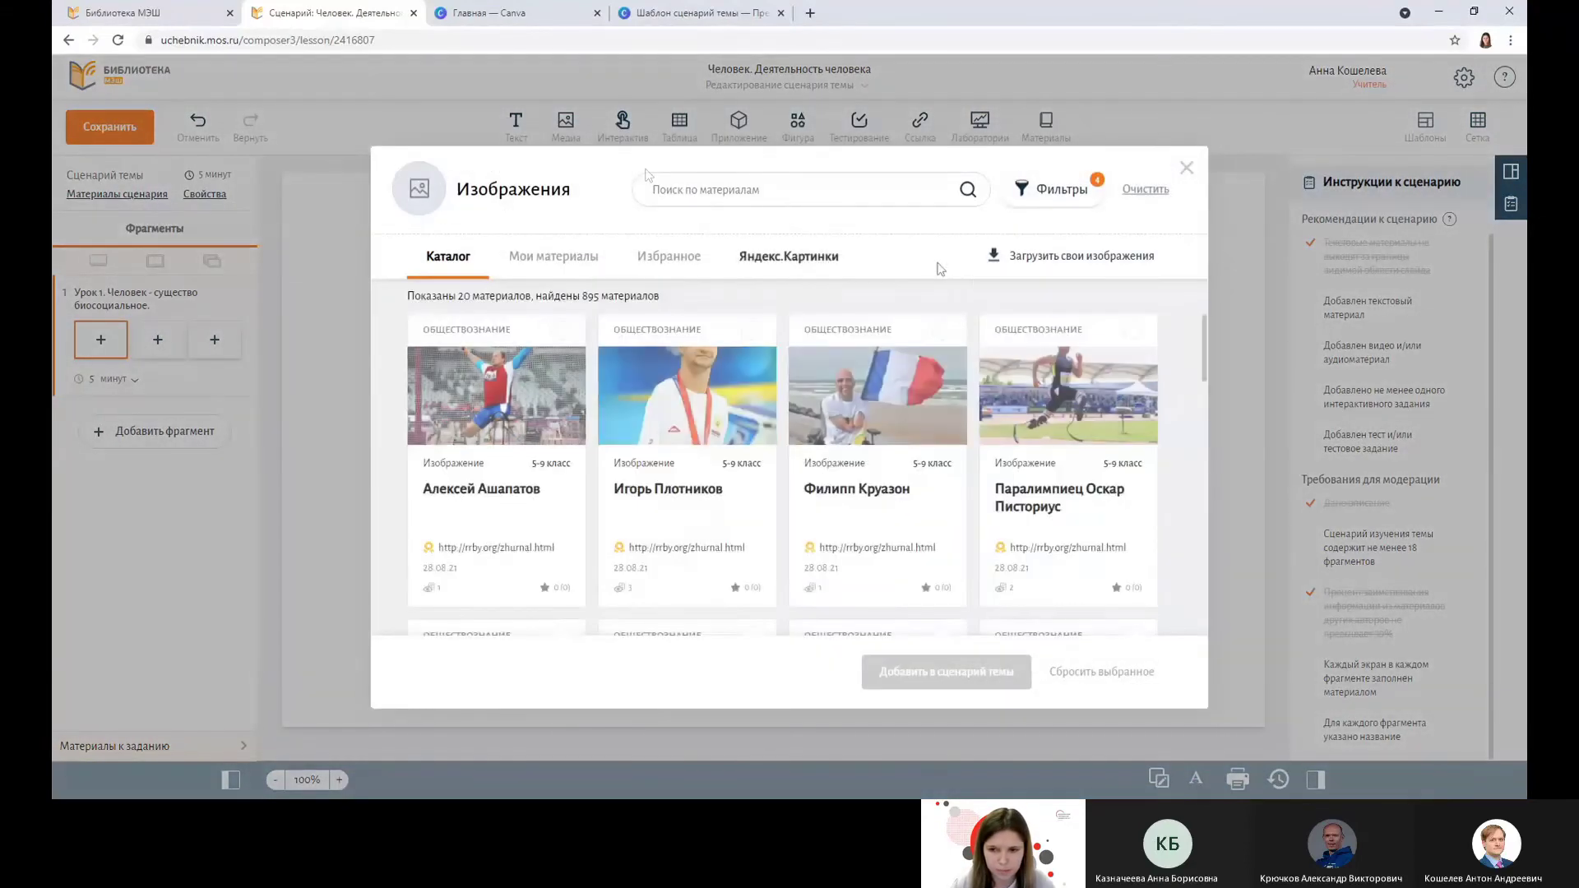
{"action": "left_click", "coordinate": [1086, 257]}
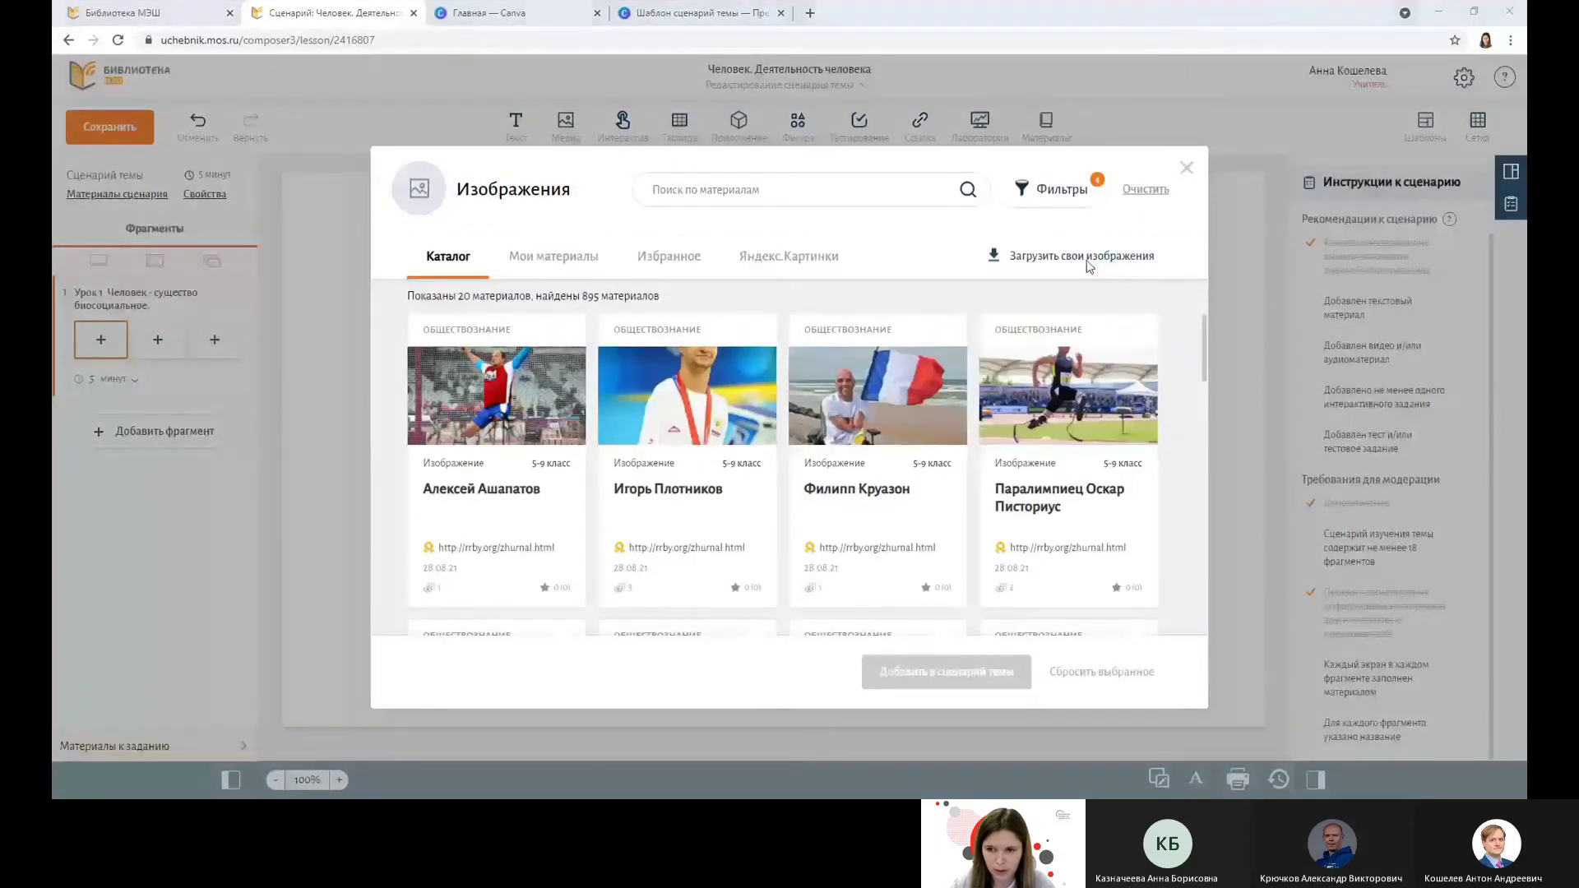
{"action": "left_click", "coordinate": [498, 296]}
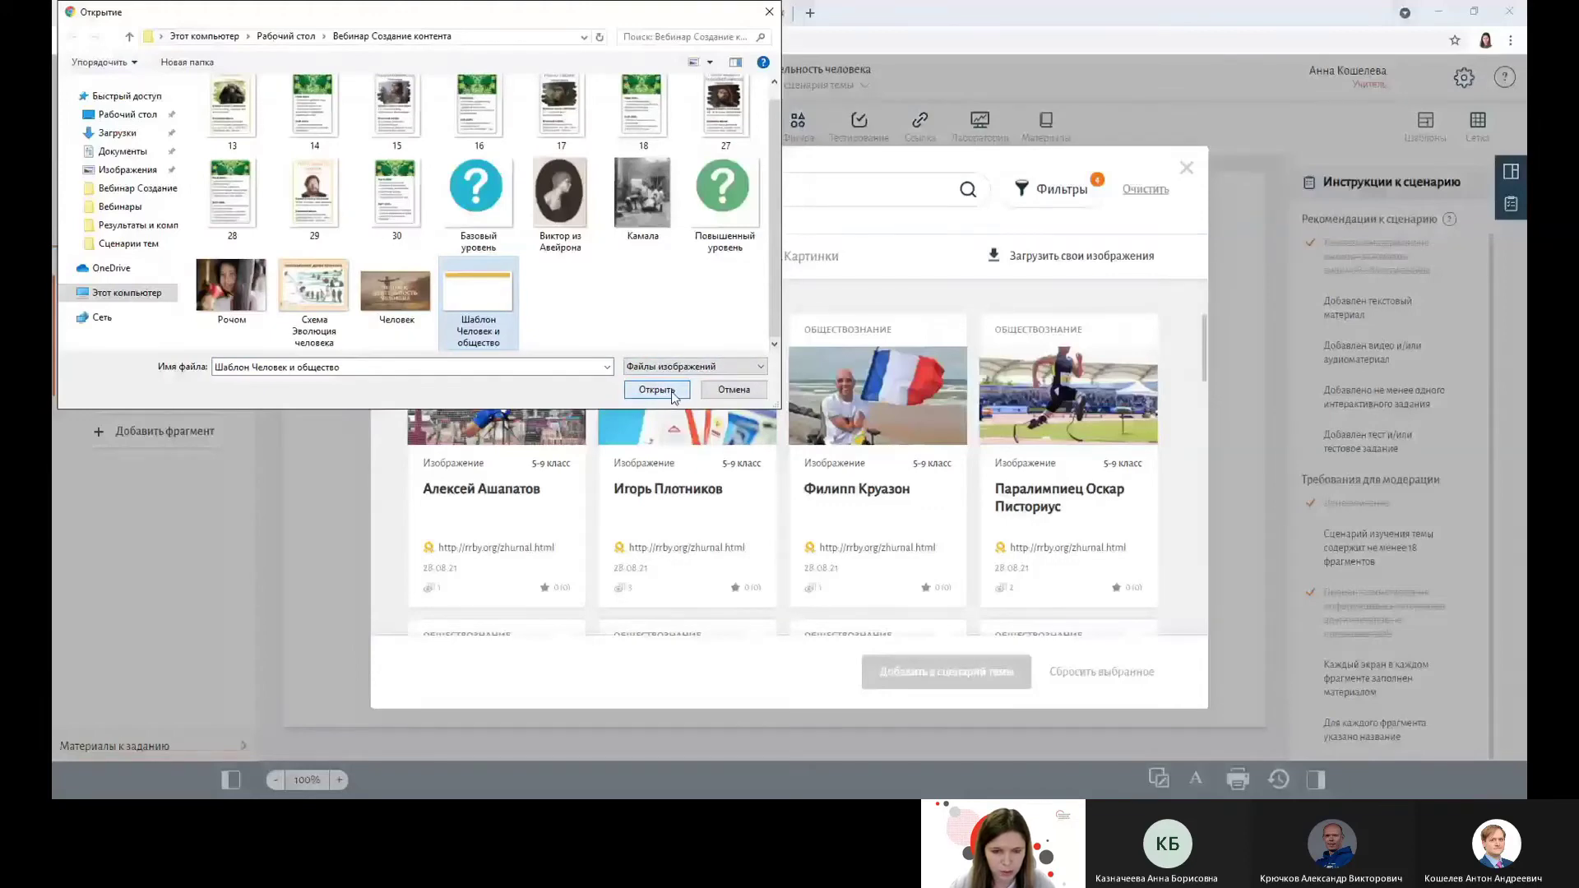
{"action": "left_click", "coordinate": [658, 389]}
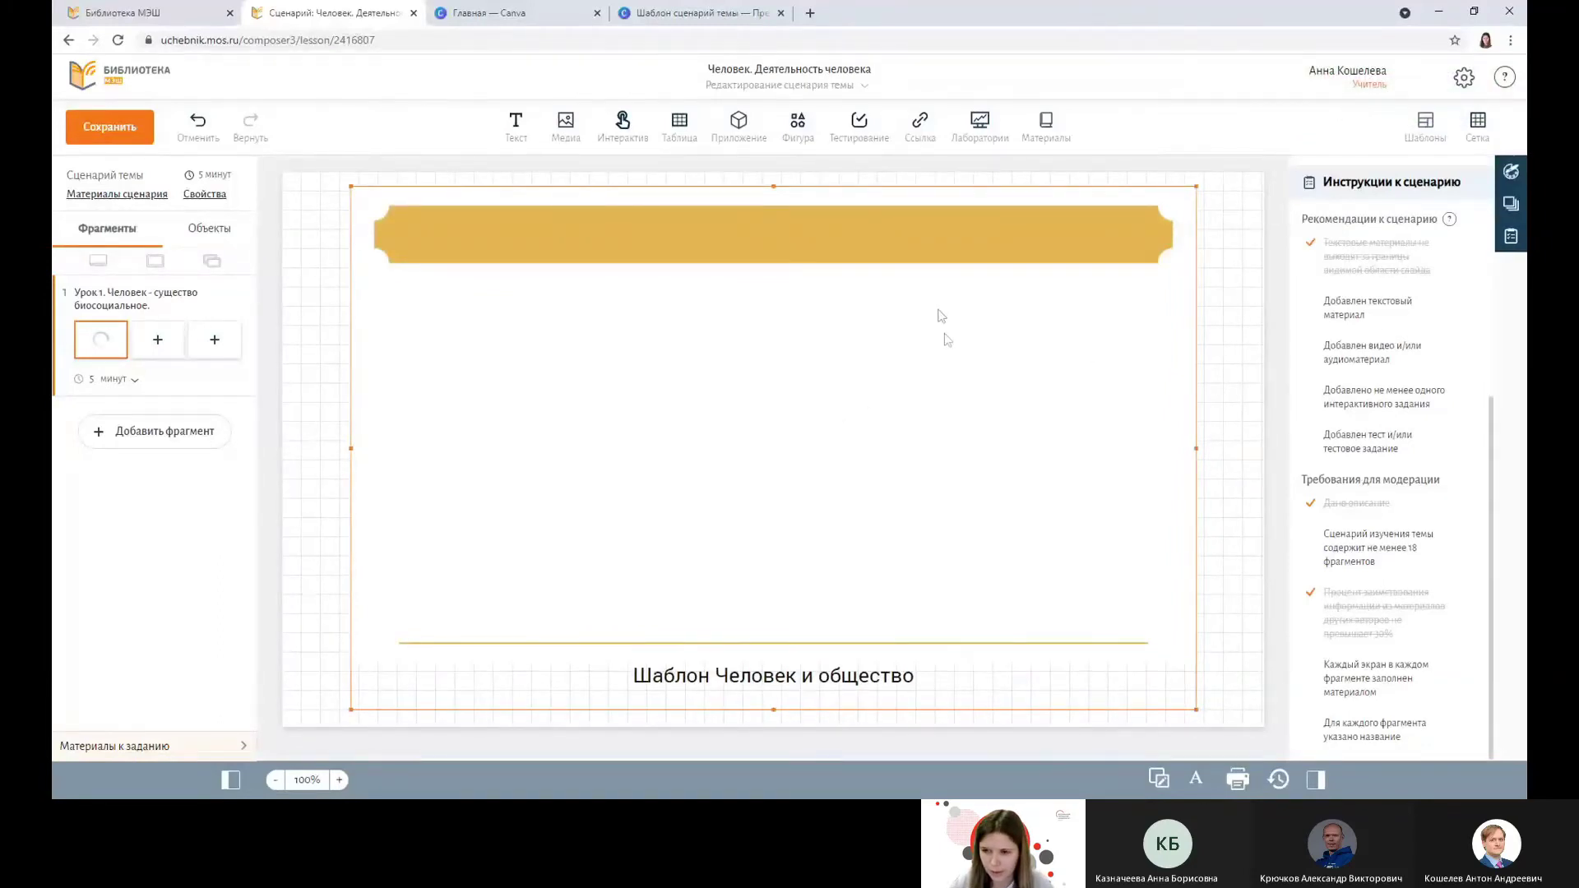
Make the uploaded template image the slide's background and turn off the grid
{"action": "left_click", "coordinate": [1510, 182]}
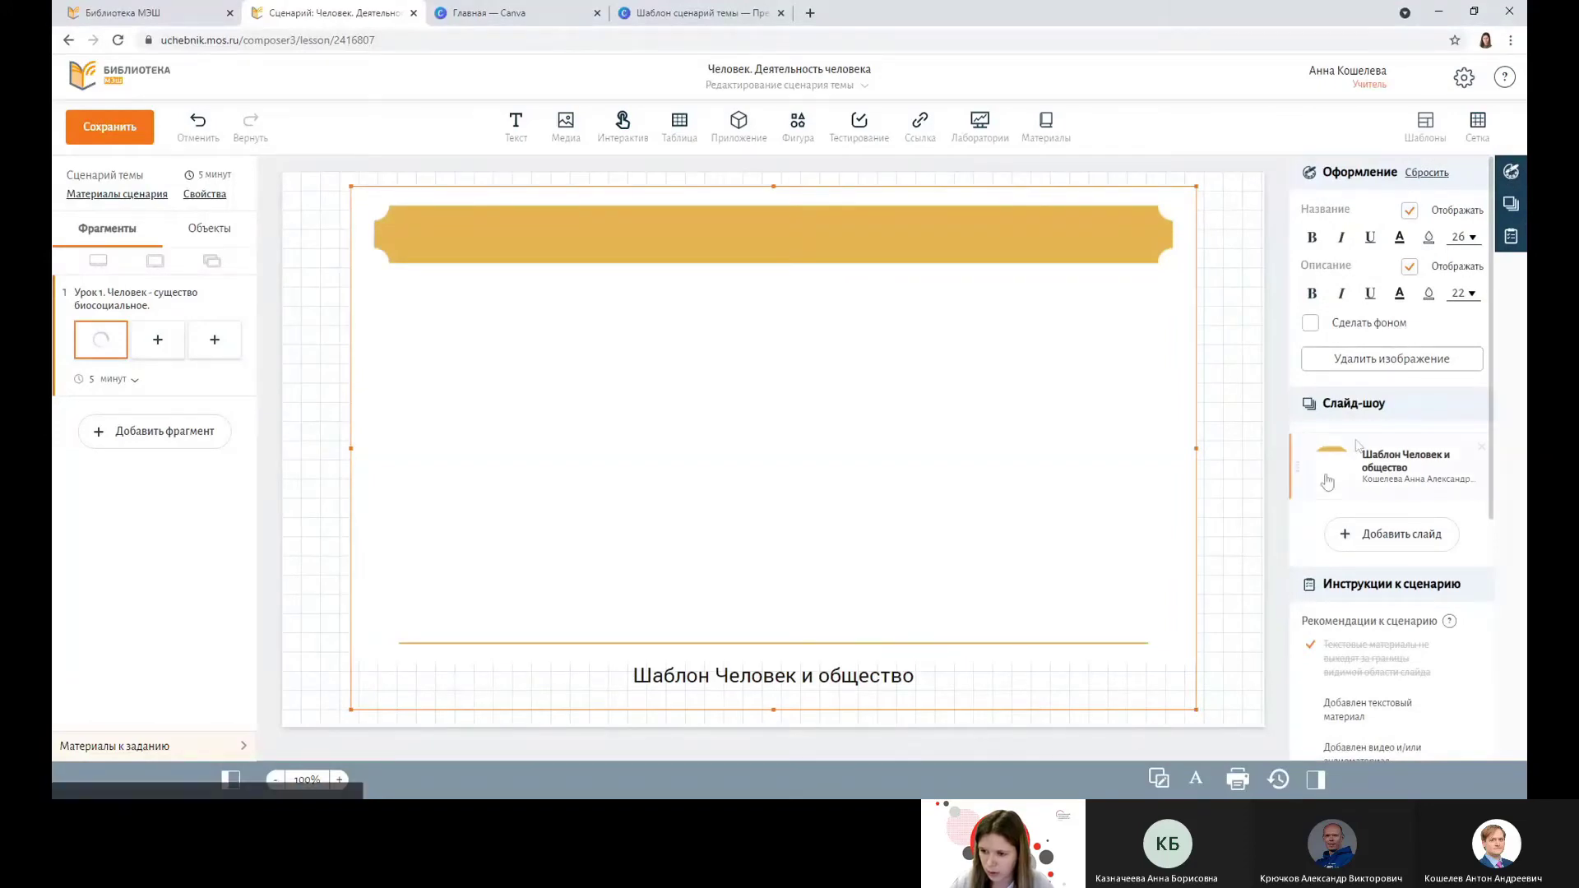
{"action": "left_click", "coordinate": [1309, 322]}
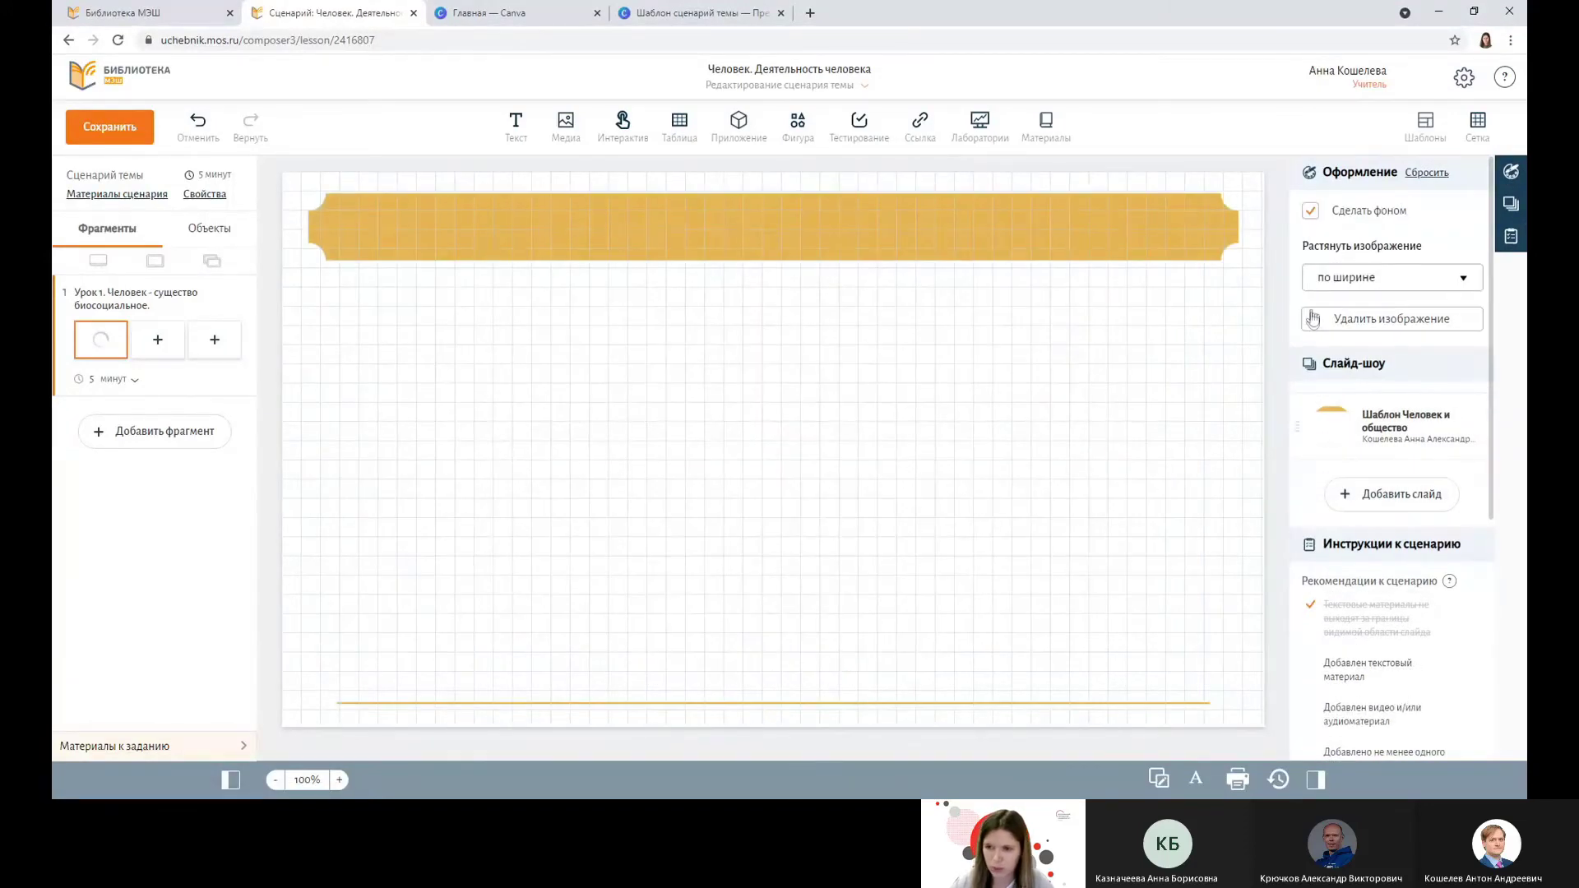
{"action": "mouse_move", "coordinate": [1462, 155]}
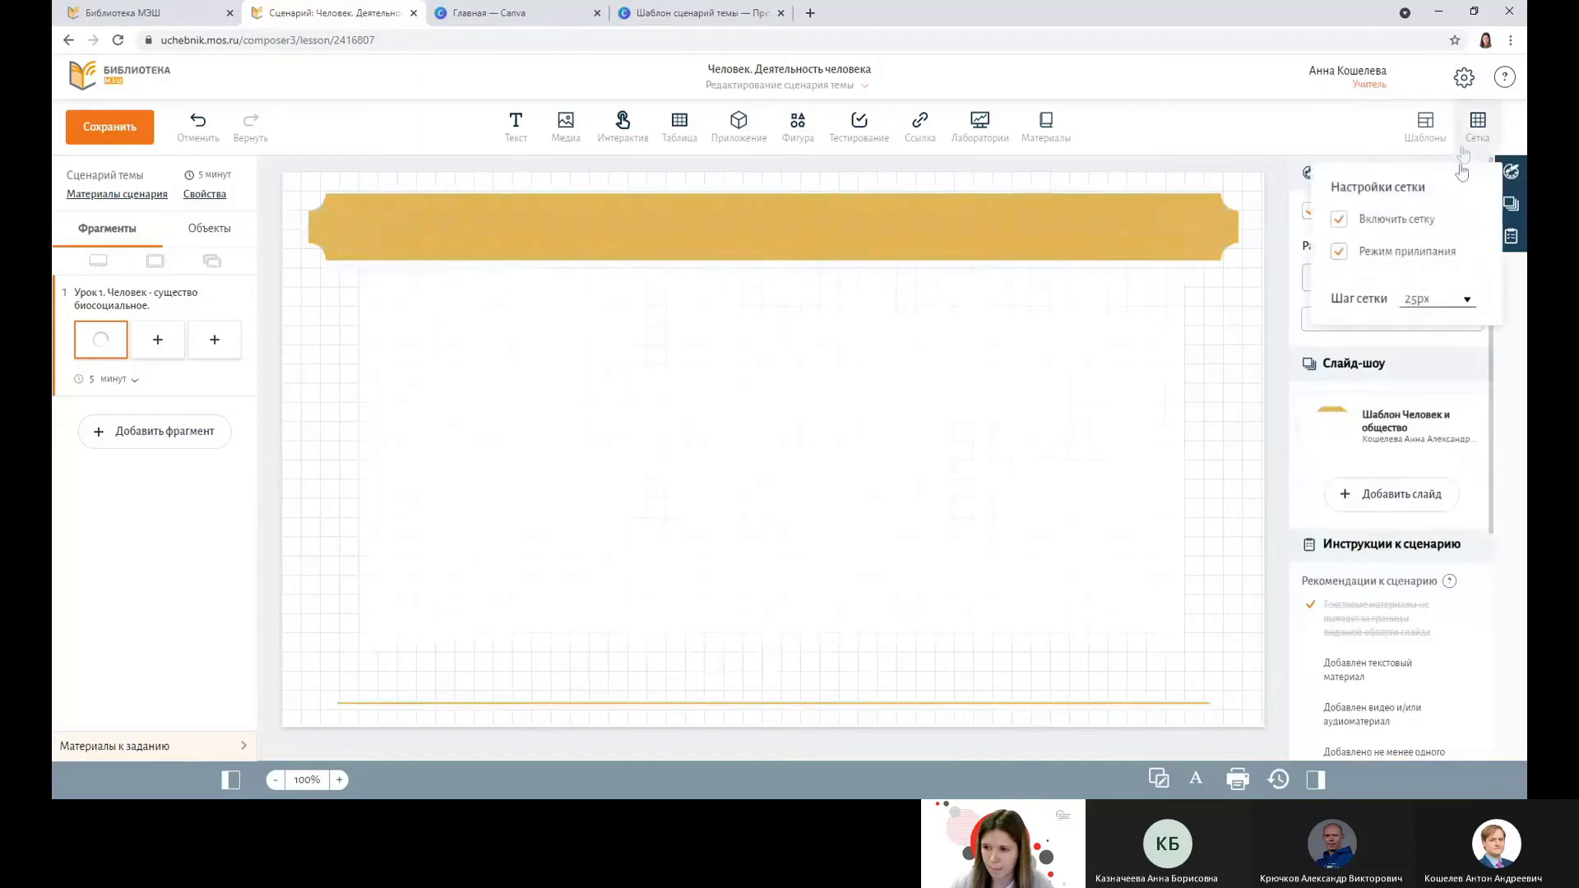
{"action": "left_click", "coordinate": [1338, 221]}
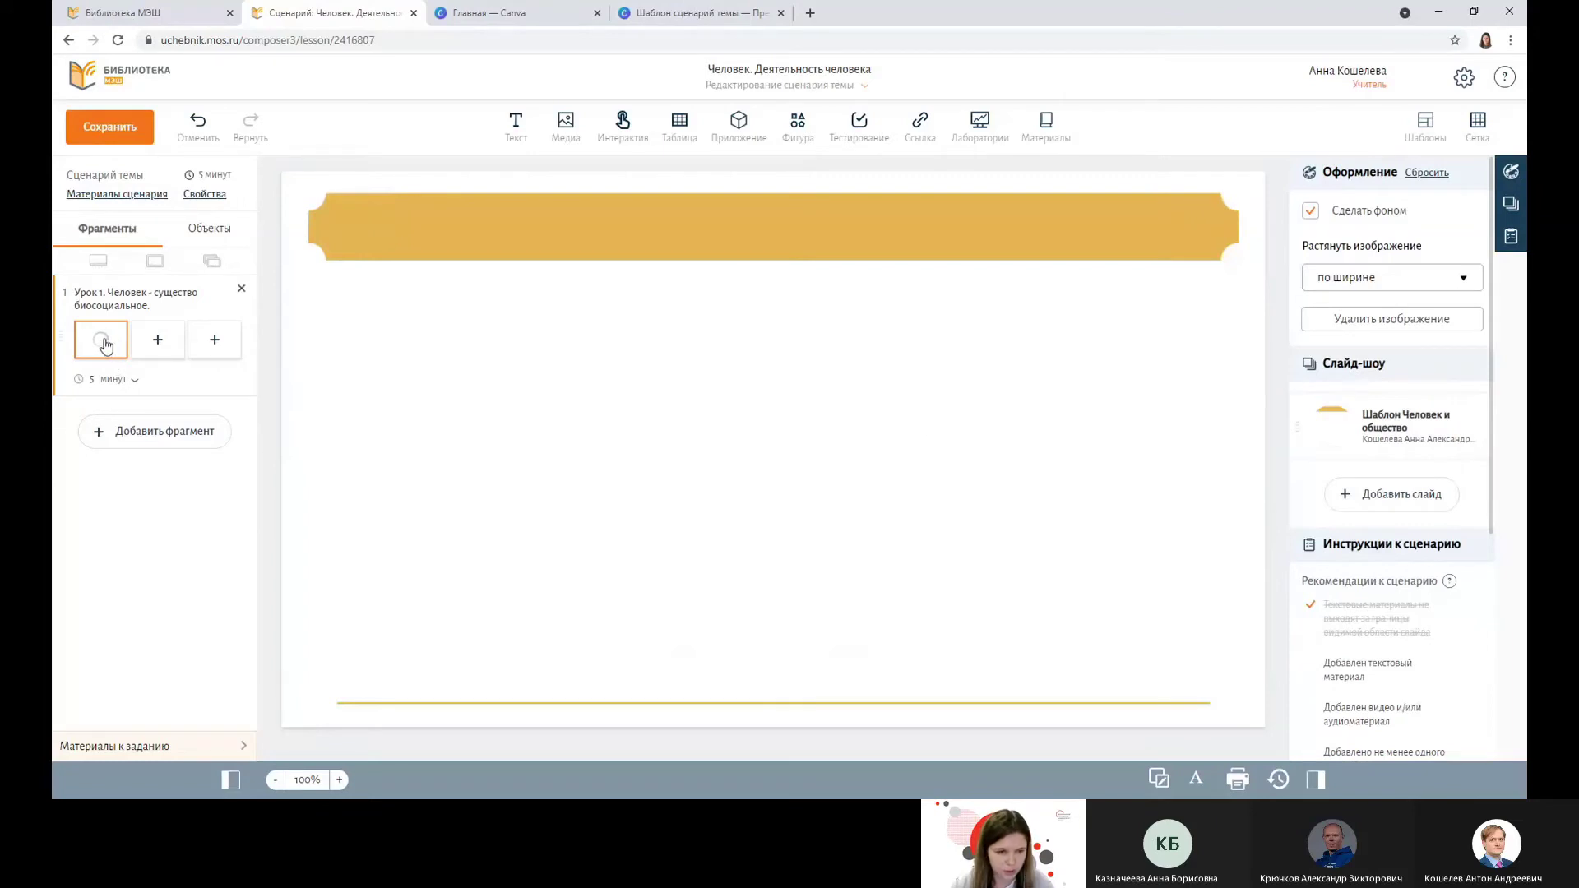
Add a custom text box on the yellow banner of the slide and set its text colour to white
{"action": "mouse_move", "coordinate": [517, 130]}
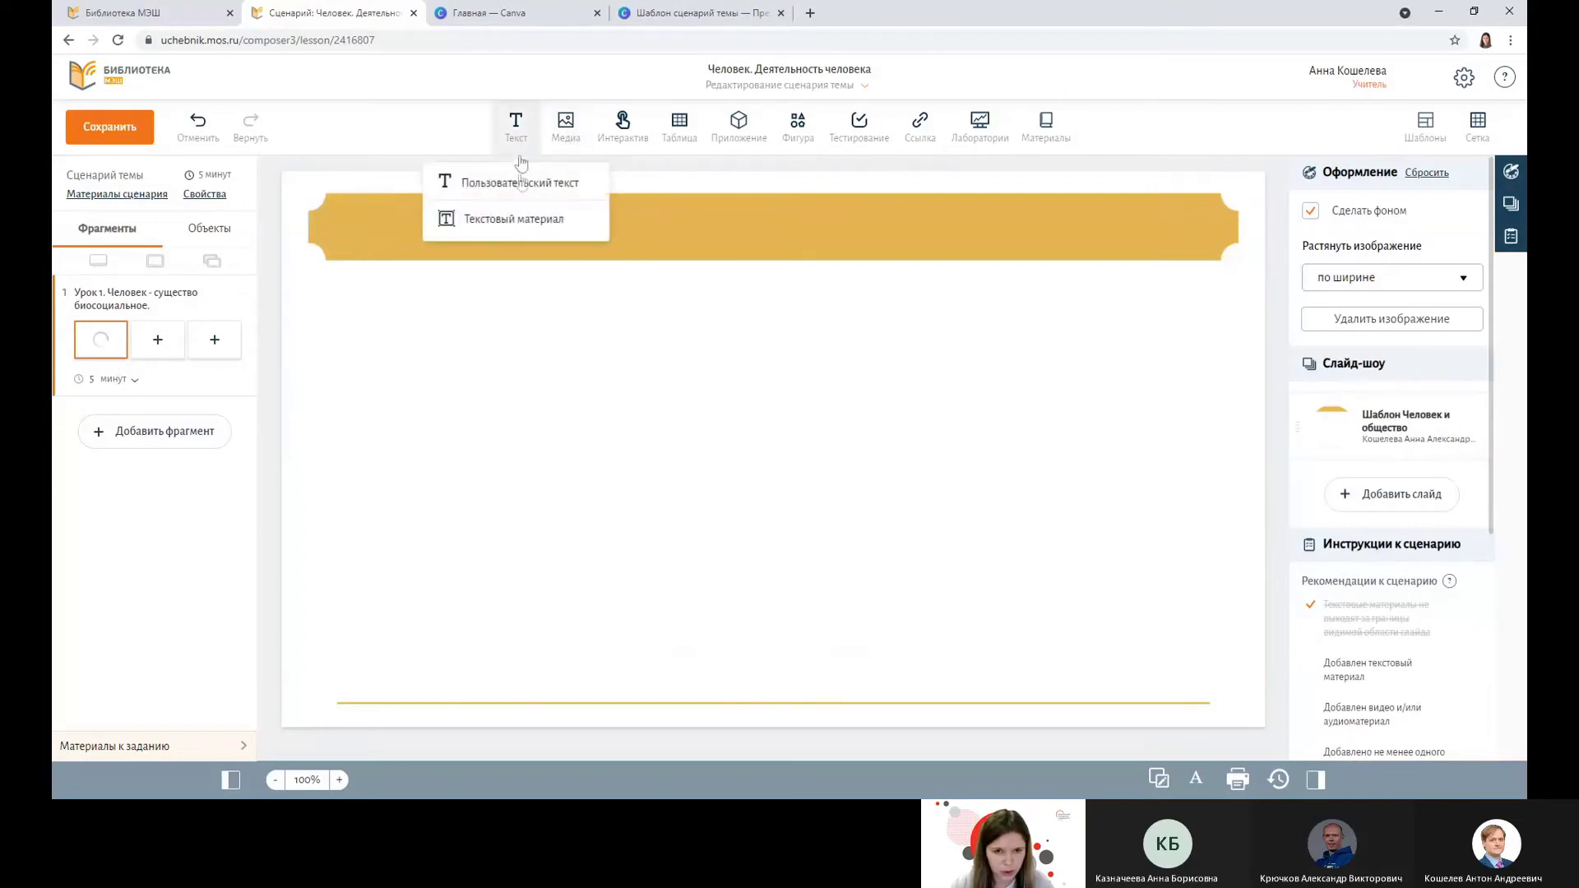
{"action": "left_click", "coordinate": [520, 183]}
{"action": "left_click_drag", "start_coordinate": [694, 202], "coordinate": [625, 200]}
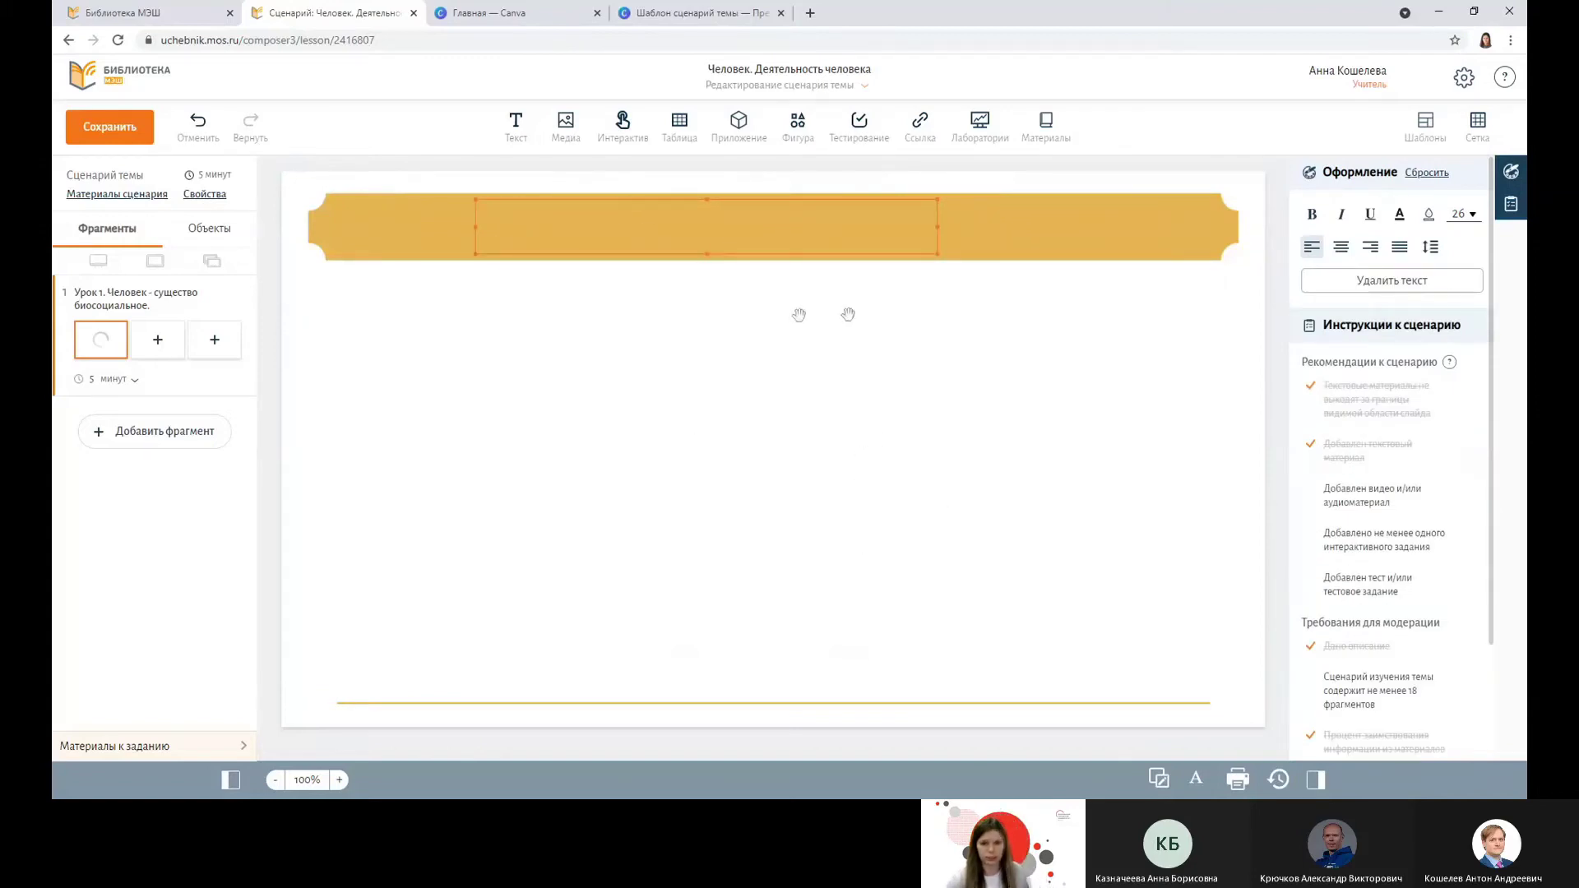
{"action": "left_click", "coordinate": [641, 227]}
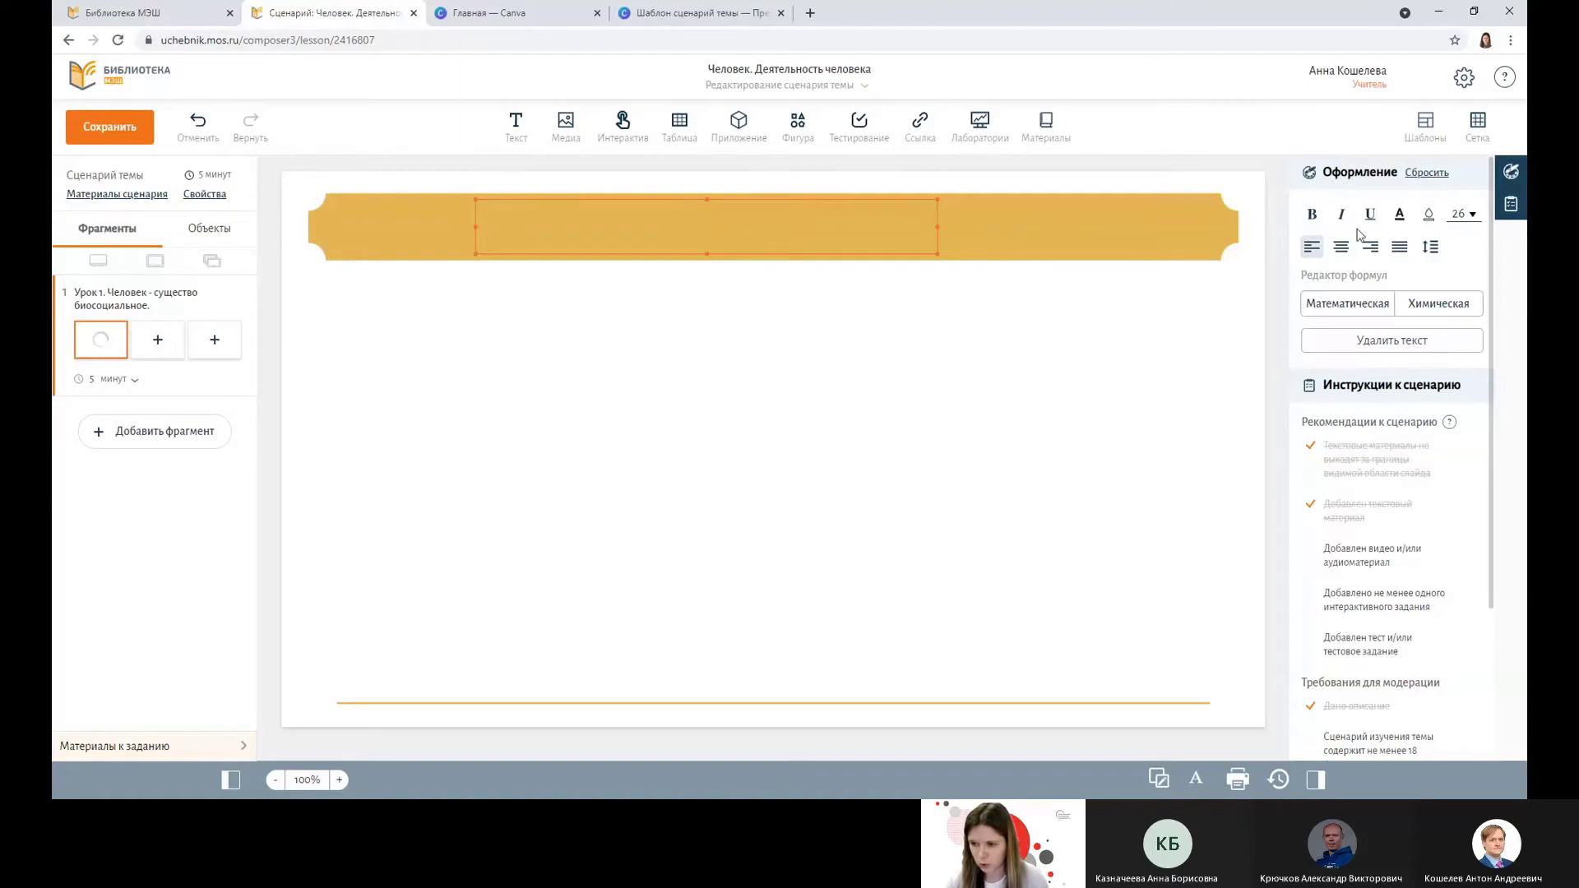
{"action": "left_click", "coordinate": [1400, 216]}
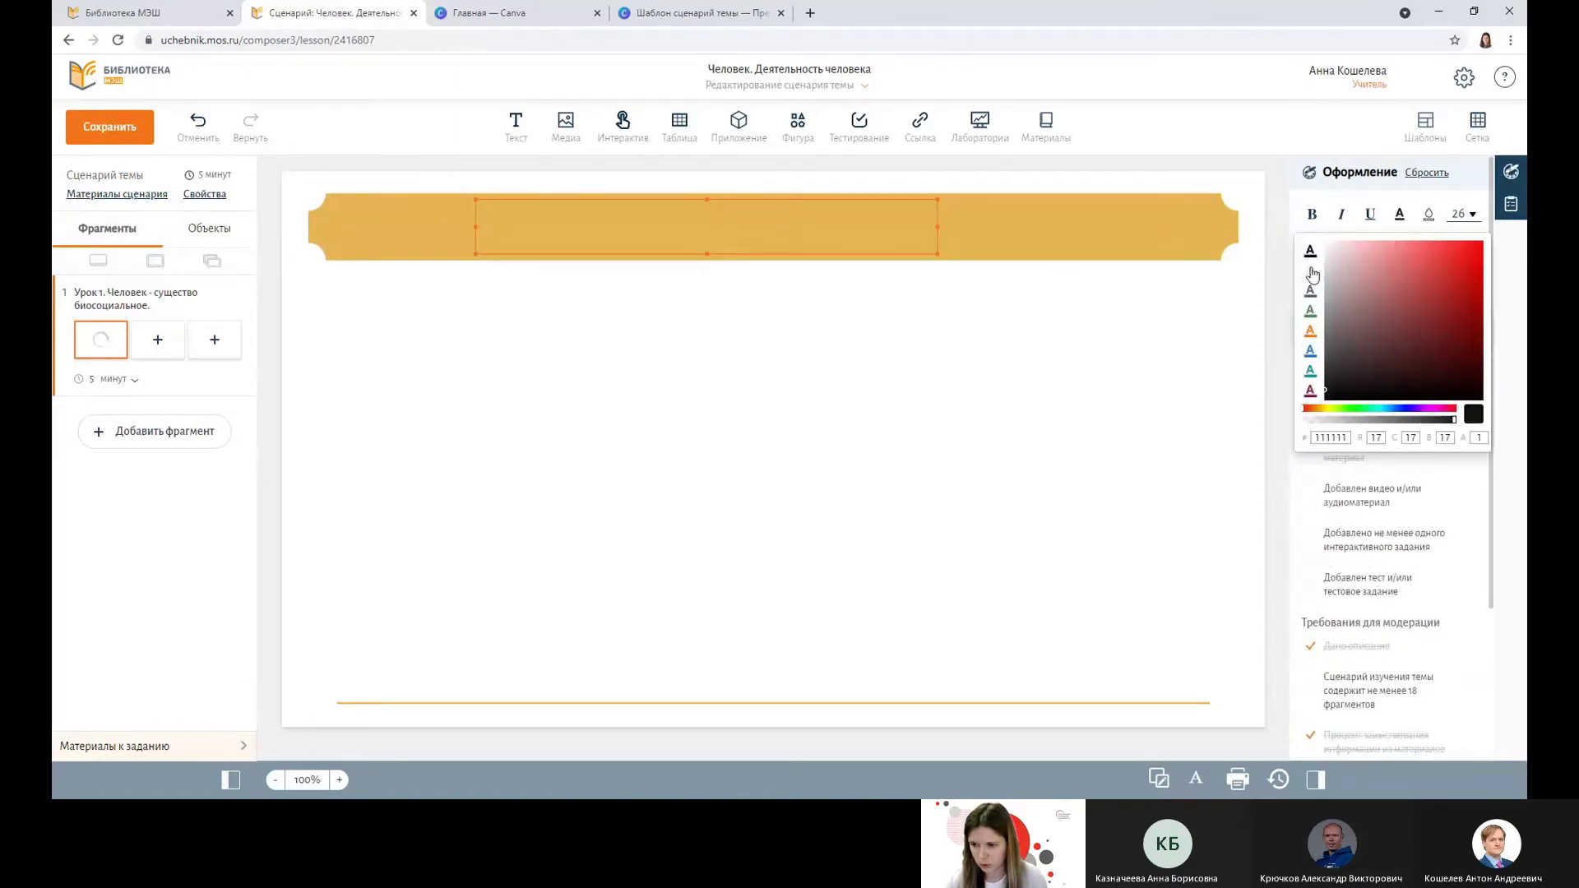
{"action": "left_click", "coordinate": [693, 256]}
{"action": "left_click", "coordinate": [719, 231]}
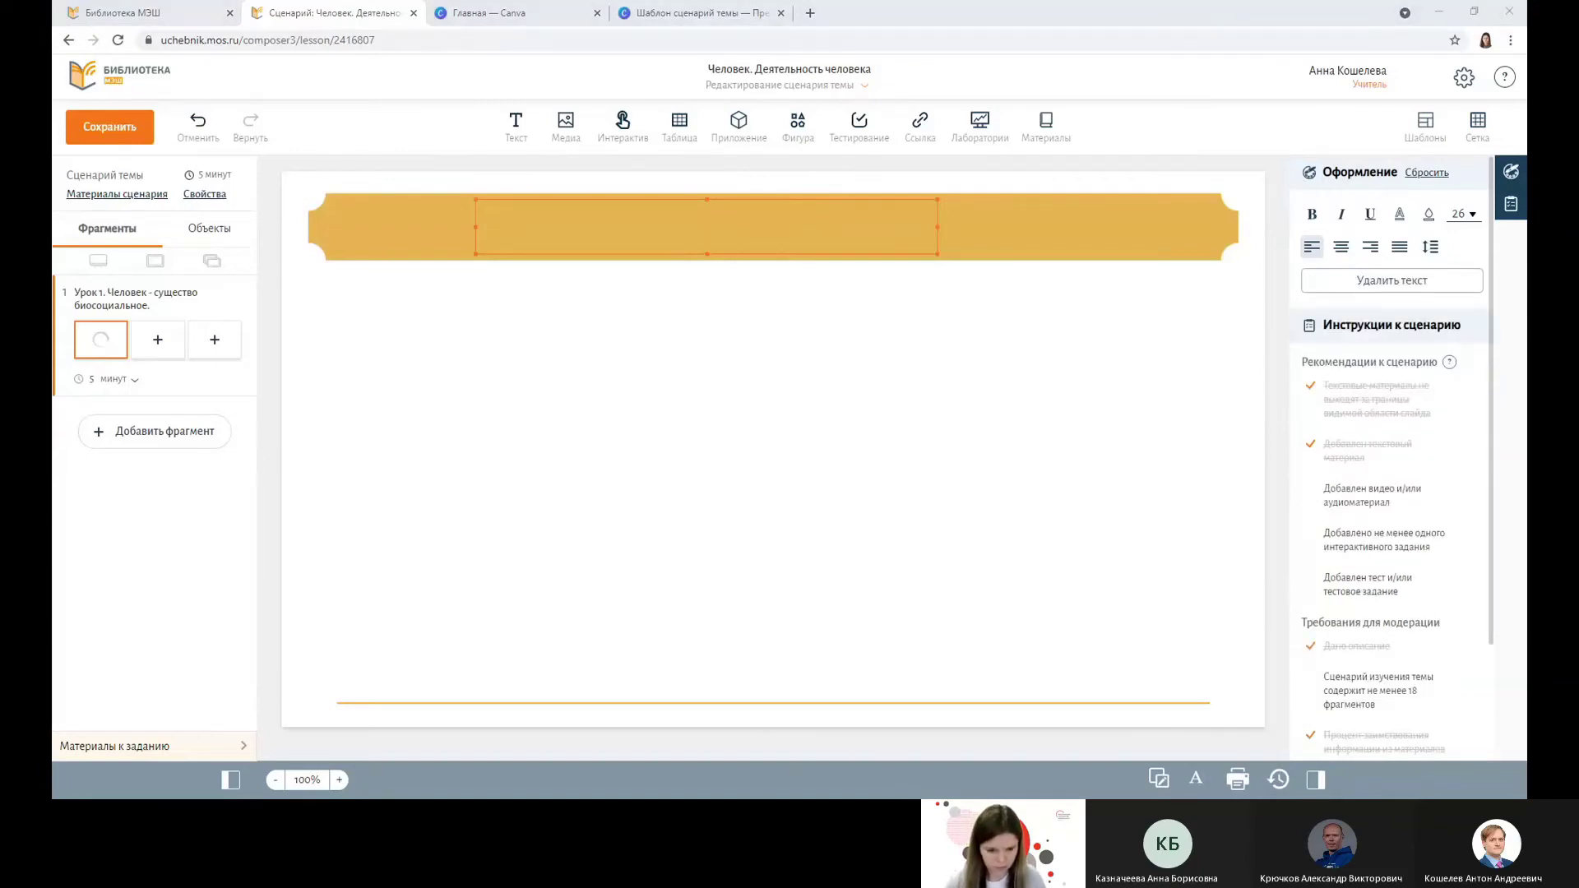
Enter the heading "Кем был первобытный человек?" in the banner's text box
{"action": "left_click", "coordinate": [508, 456]}
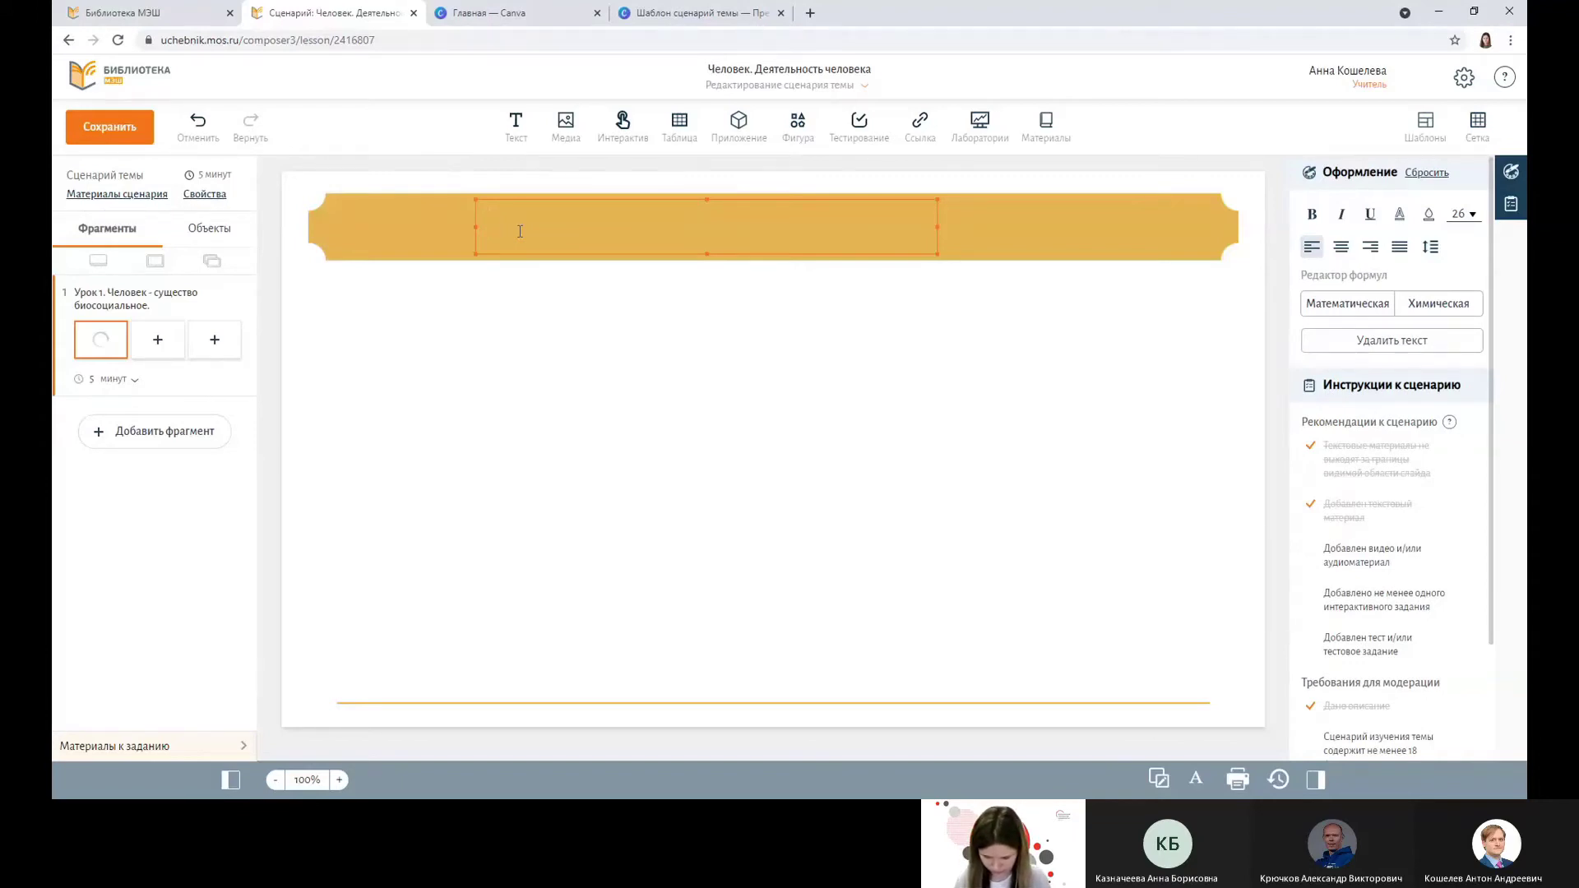
{"action": "type", "text": "Кем бы"}
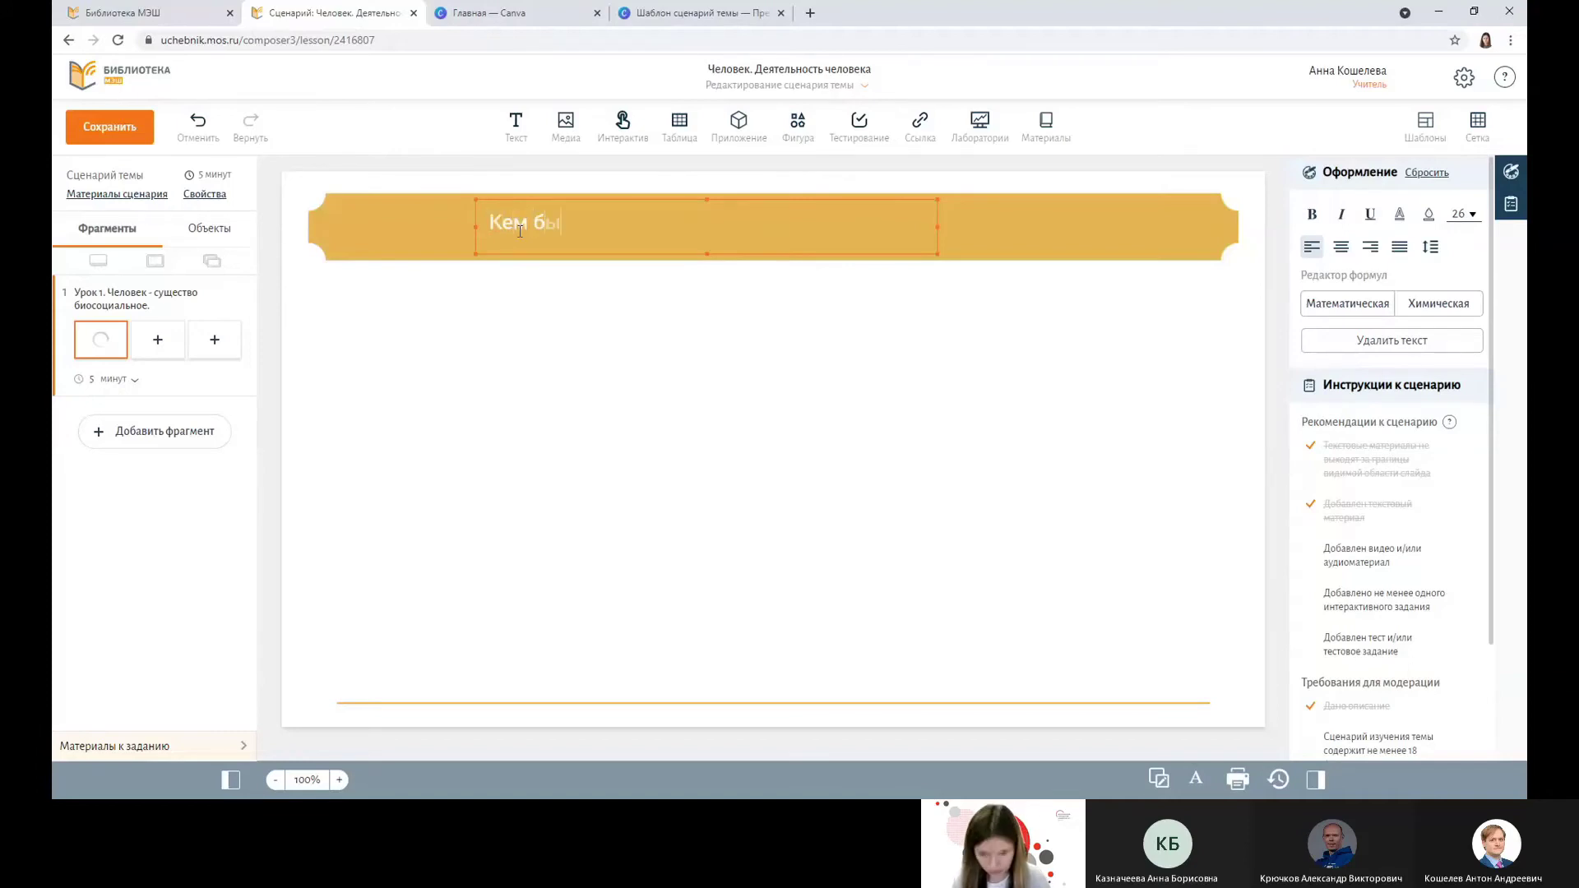
{"action": "type", "text": "л первобтыны"}
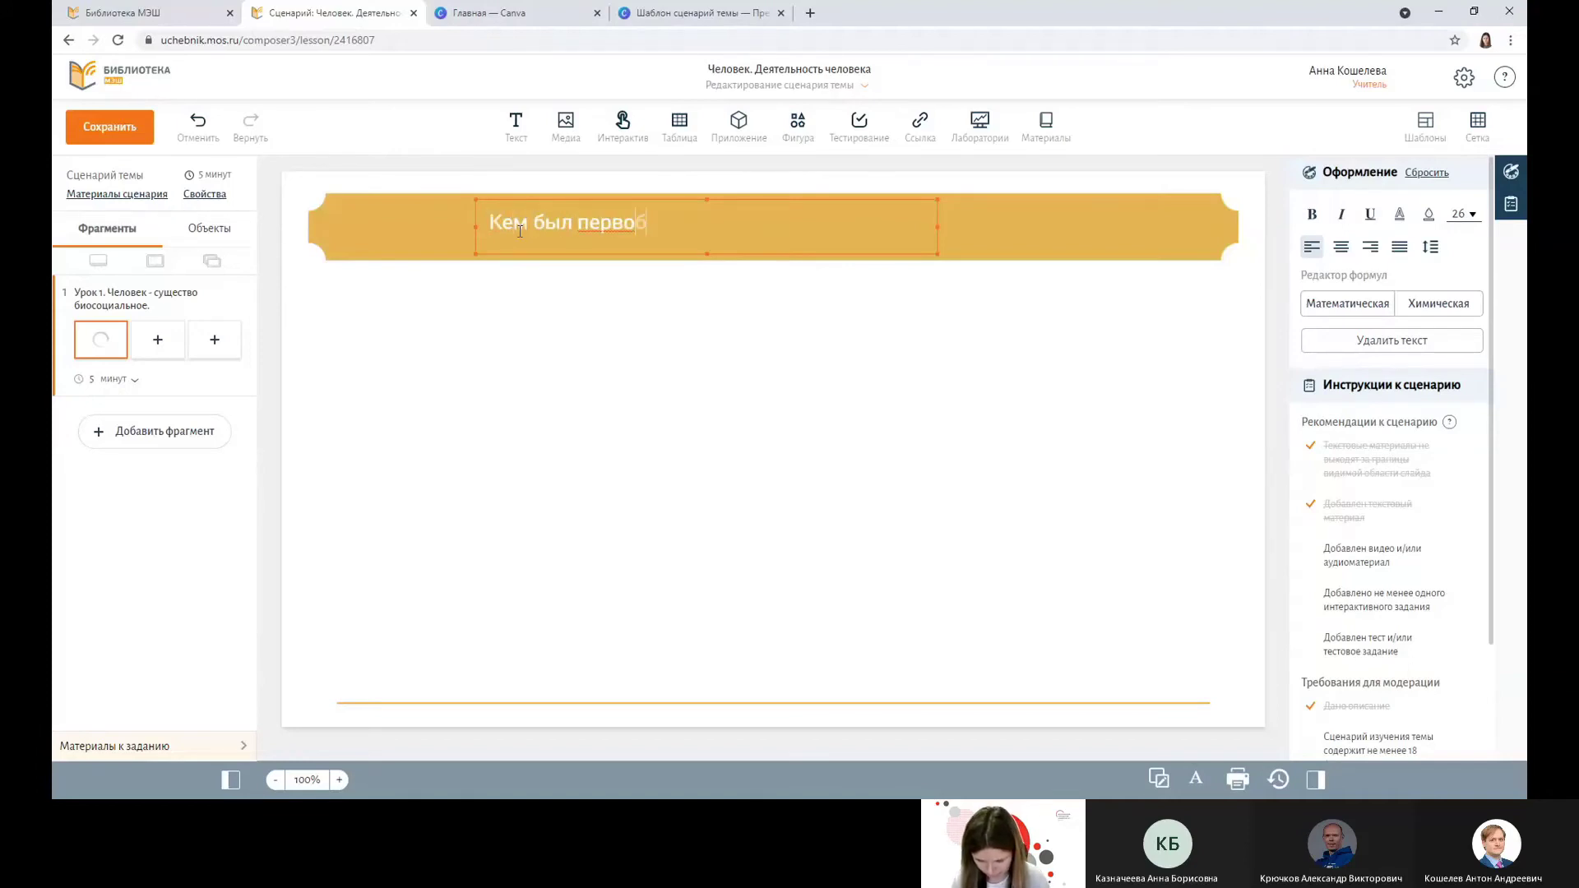
{"action": "key", "text": "BackSpace"}
{"action": "key", "text": "BackSpace"}
{"action": "key", "text": "BackSpace"}
{"action": "key", "text": "BackSpace"}
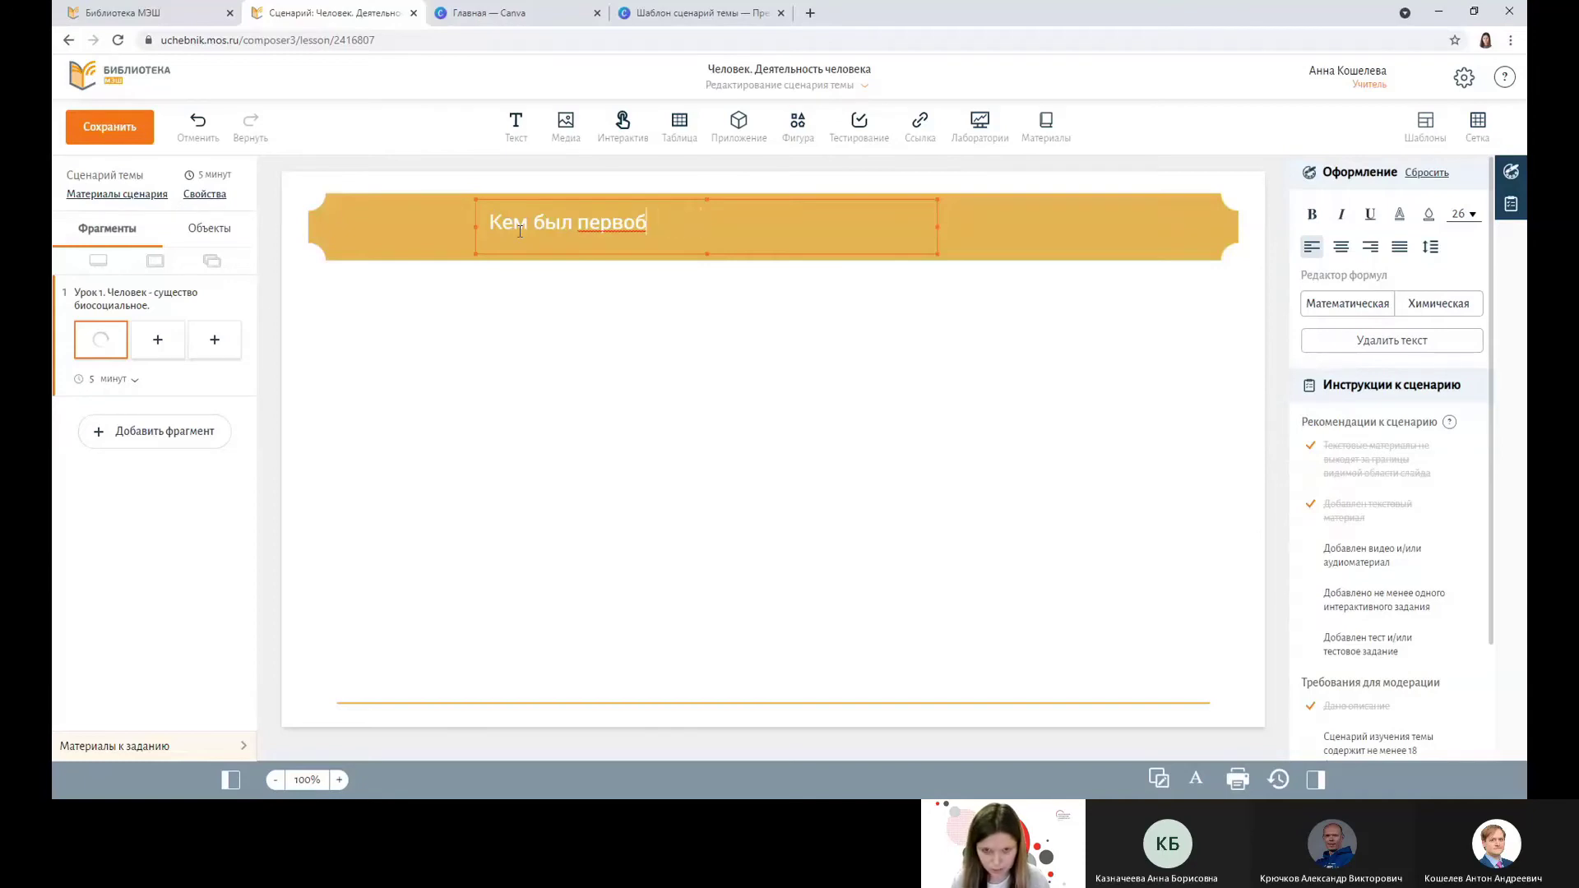
{"action": "type", "text": "ытный"}
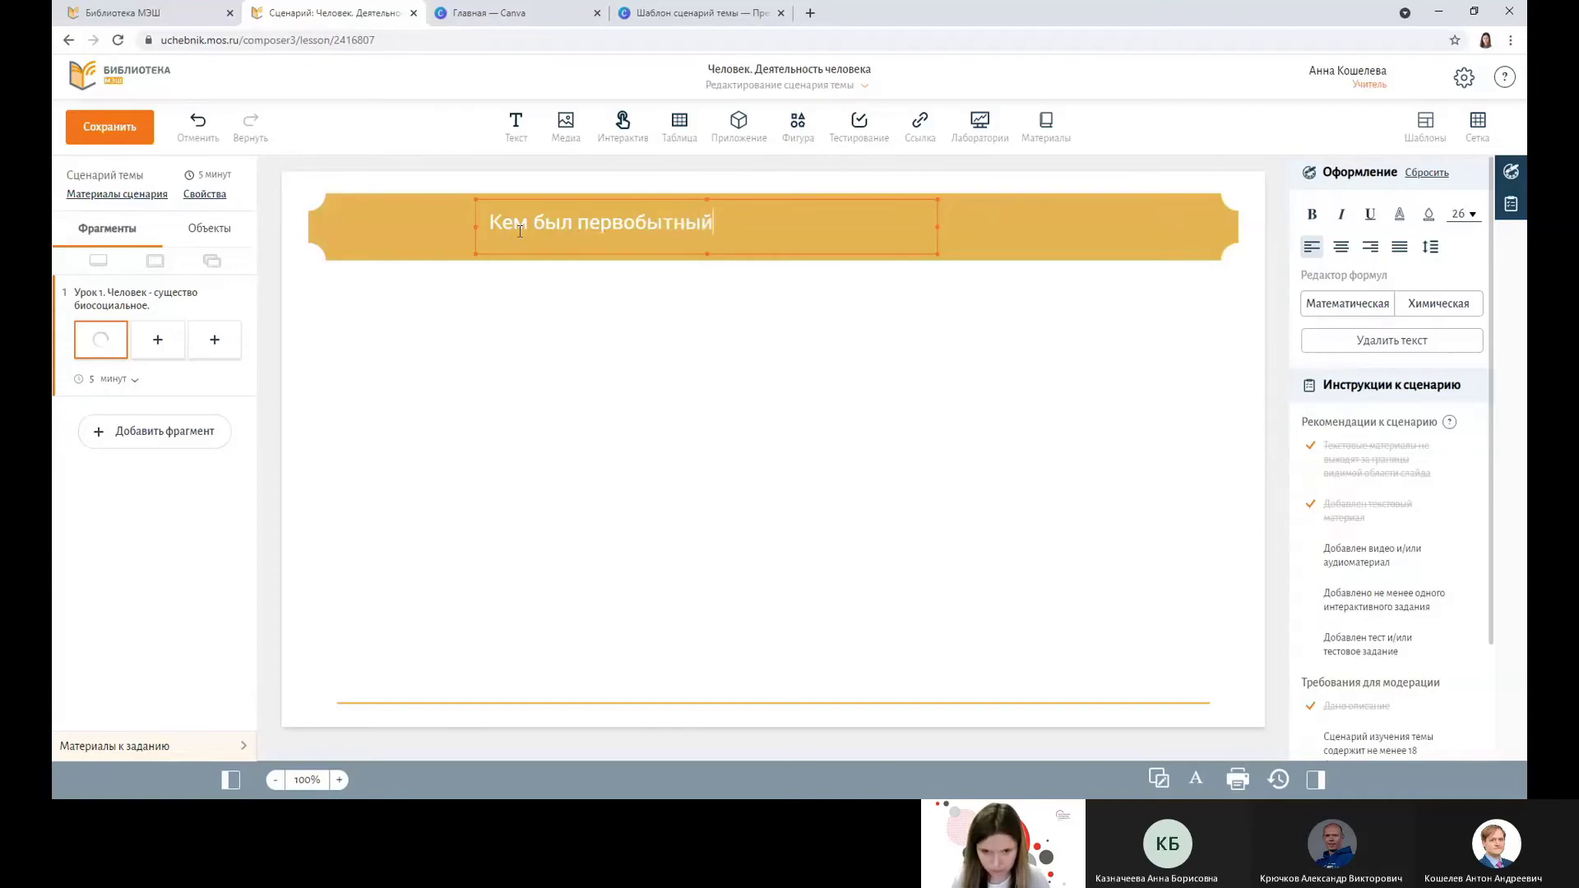
{"action": "type", "text": " человек?"}
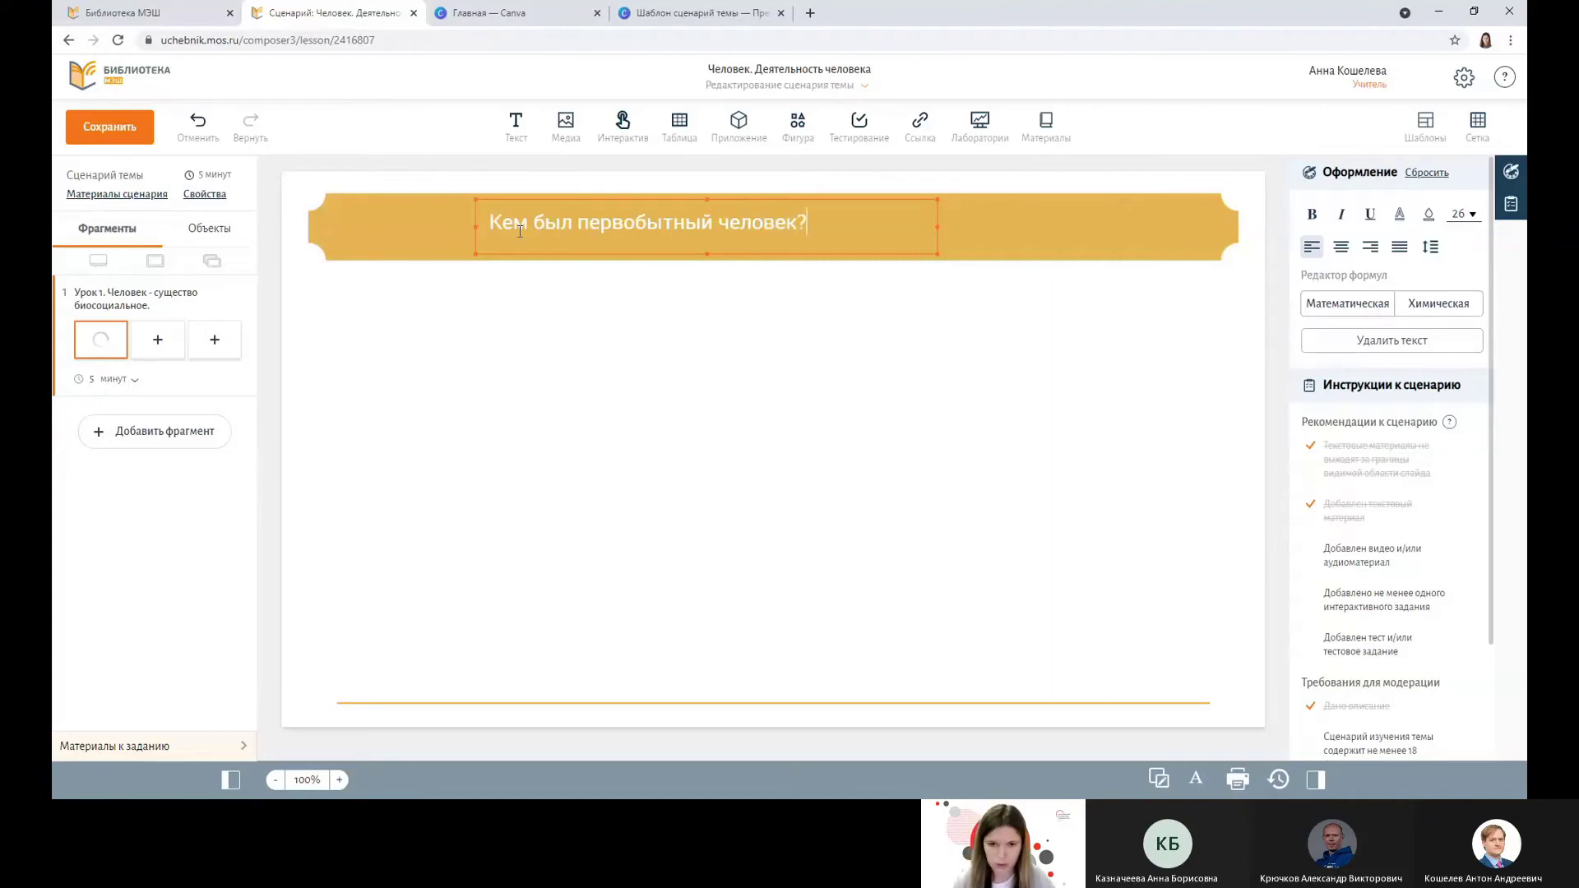
Make the whole banner heading bold and set its font size to 38
{"action": "key", "text": "ctrl+a"}
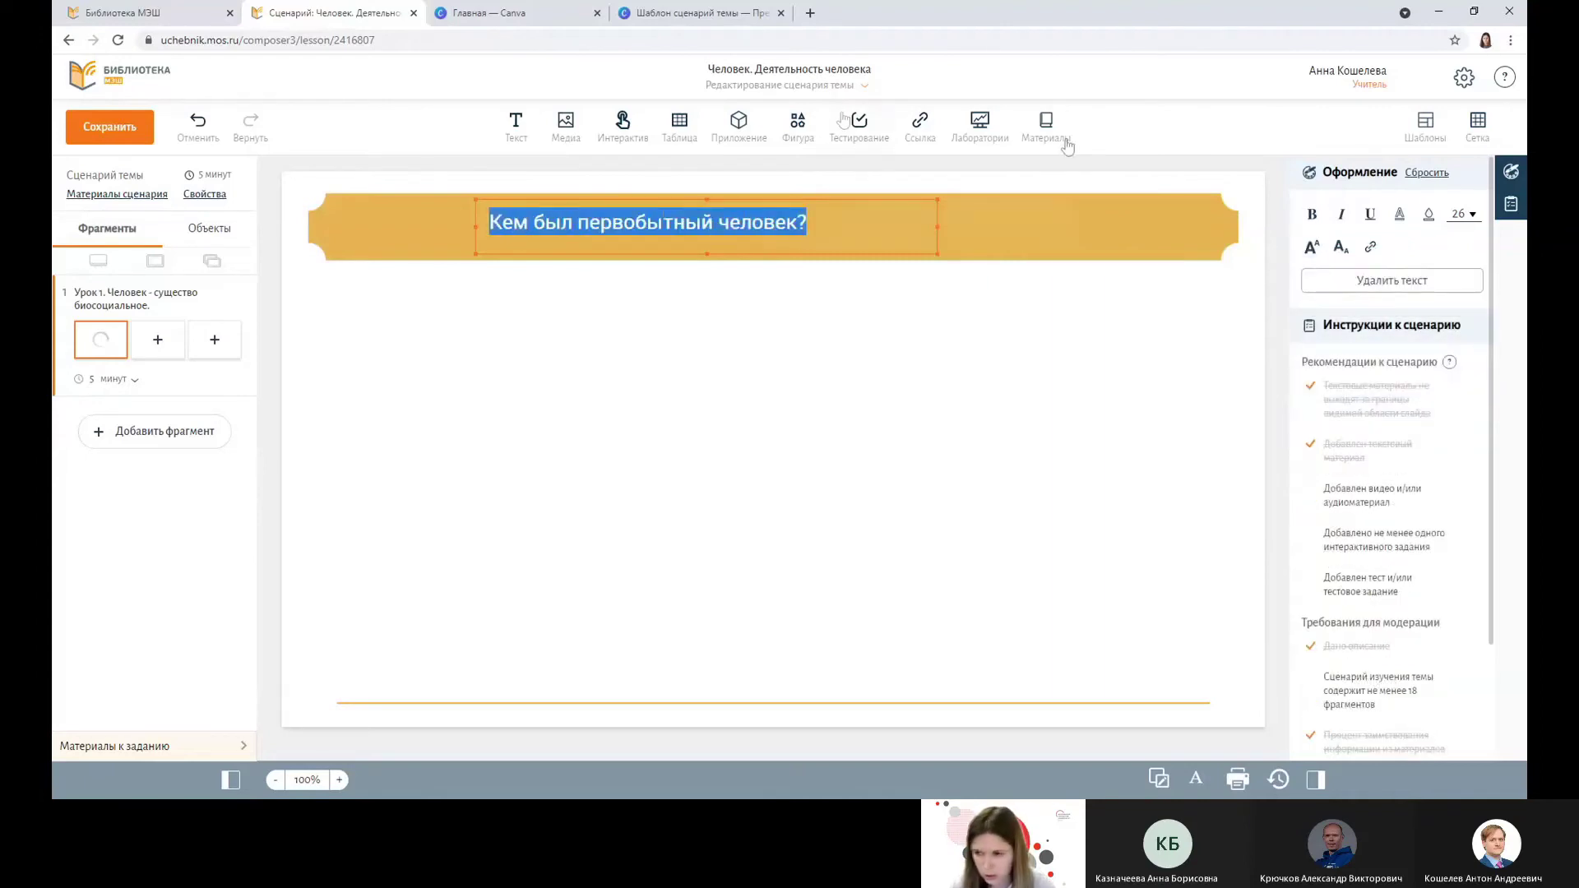
{"action": "left_click", "coordinate": [1313, 215]}
{"action": "left_click", "coordinate": [1468, 215]}
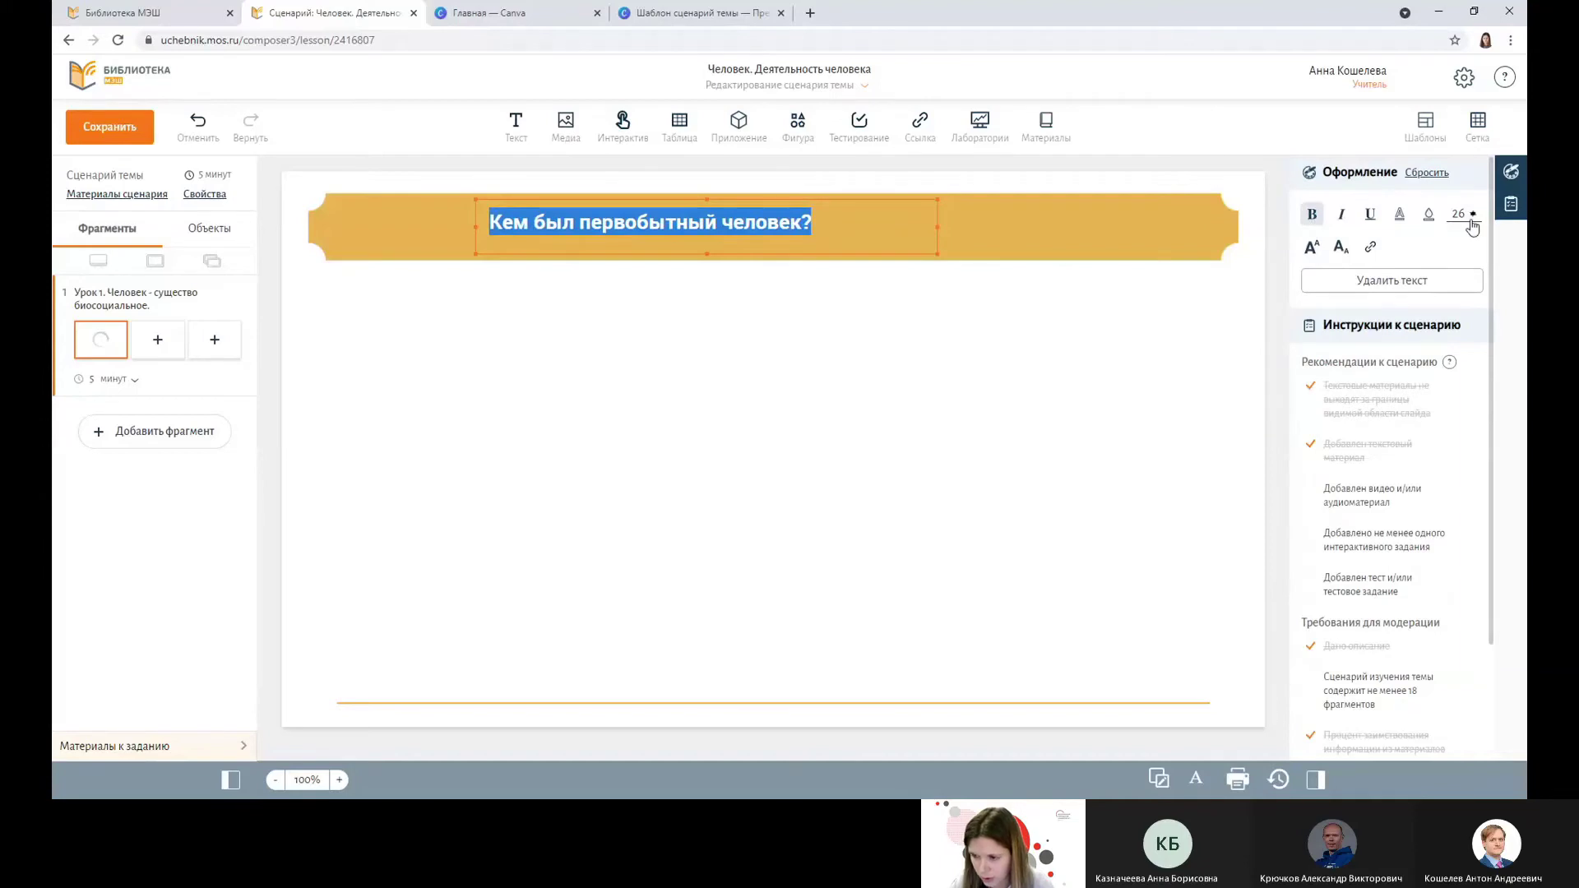
{"action": "scroll", "coordinate": [1465, 355], "scroll_direction": "down", "scroll_amount": 2}
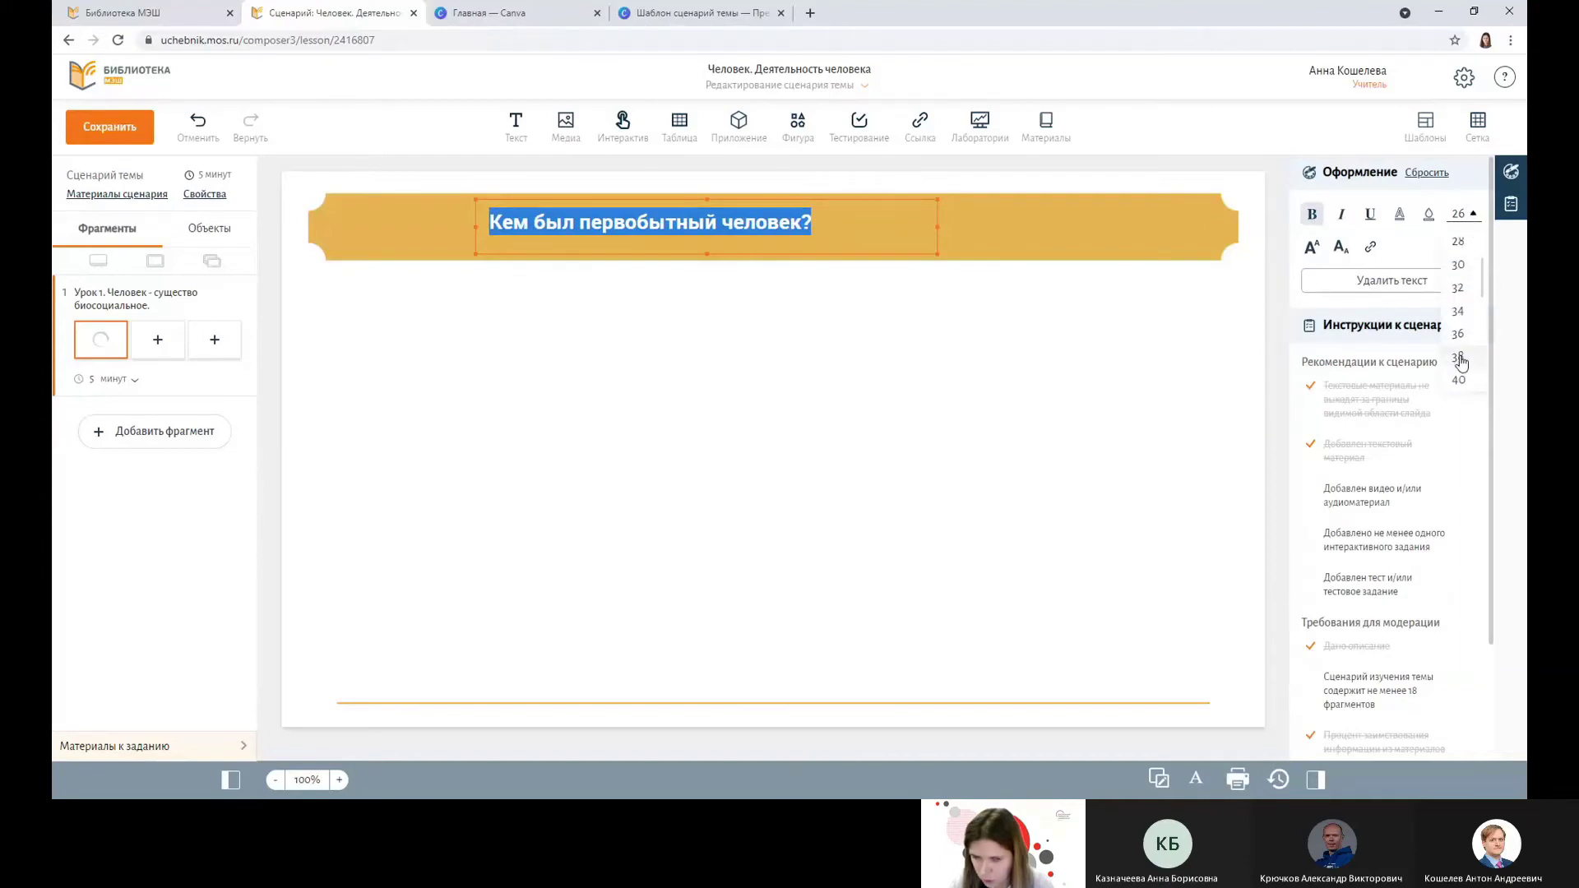
{"action": "left_click", "coordinate": [1458, 358]}
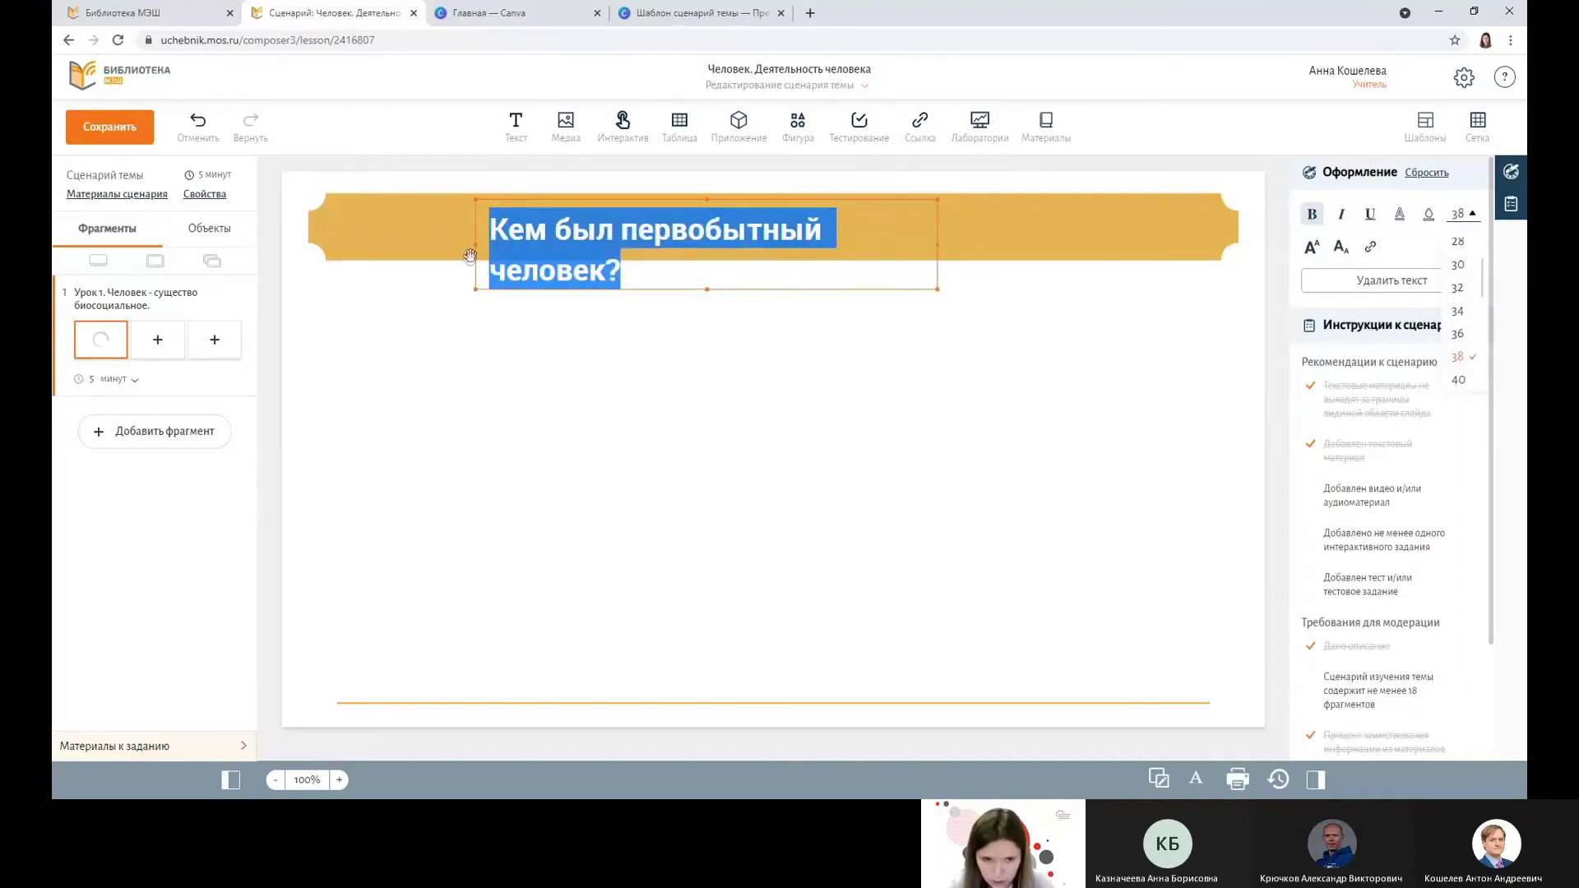
Widen the heading's text box on both sides across most of the banner so the heading fits on one line
{"action": "key", "text": "ctrl+z"}
{"action": "left_click_drag", "start_coordinate": [479, 247], "coordinate": [388, 244]}
{"action": "left_click_drag", "start_coordinate": [936, 231], "coordinate": [1185, 232]}
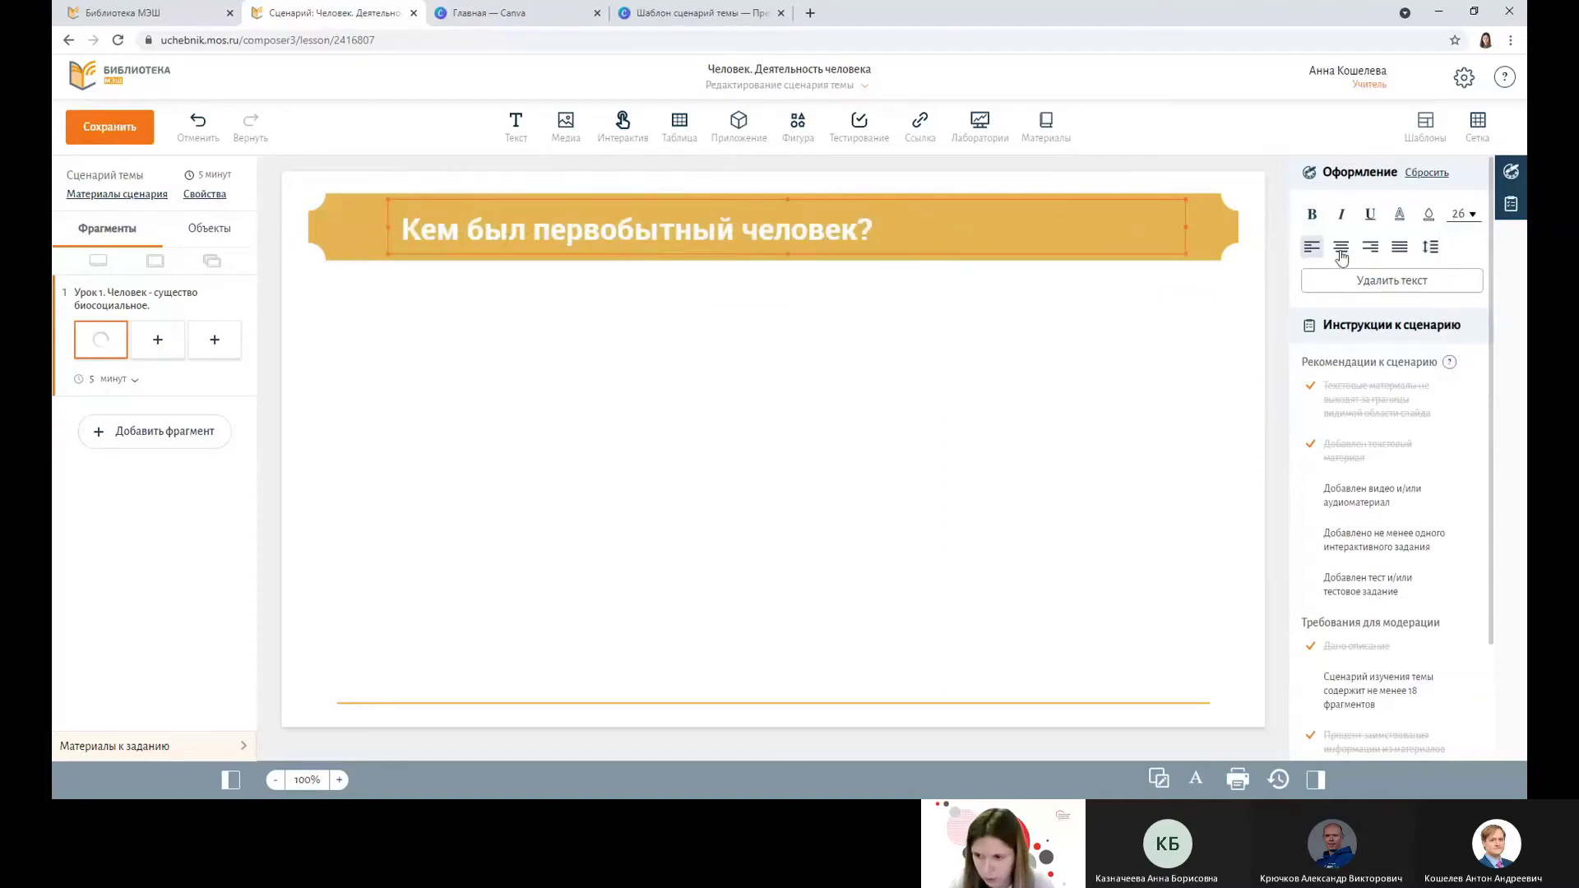
Centre the banner heading "Кем был первобытный человек?" horizontally within its text box
{"action": "left_click", "coordinate": [1341, 246]}
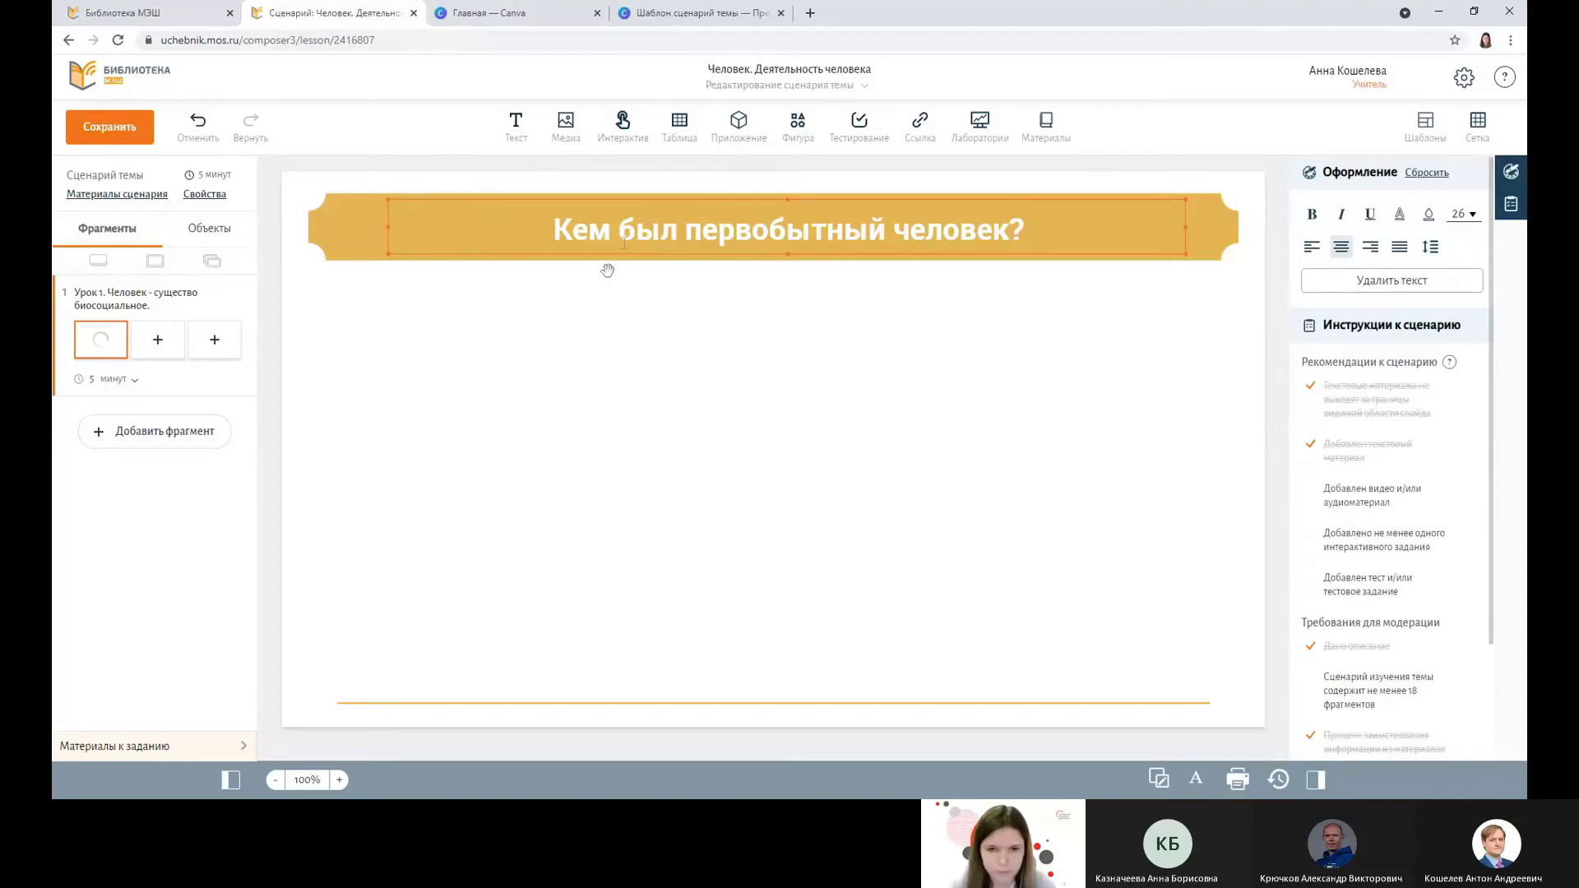
Search the applications catalogue for "орудийная деятельность" to find an interactive for the slide
{"action": "mouse_move", "coordinate": [693, 130]}
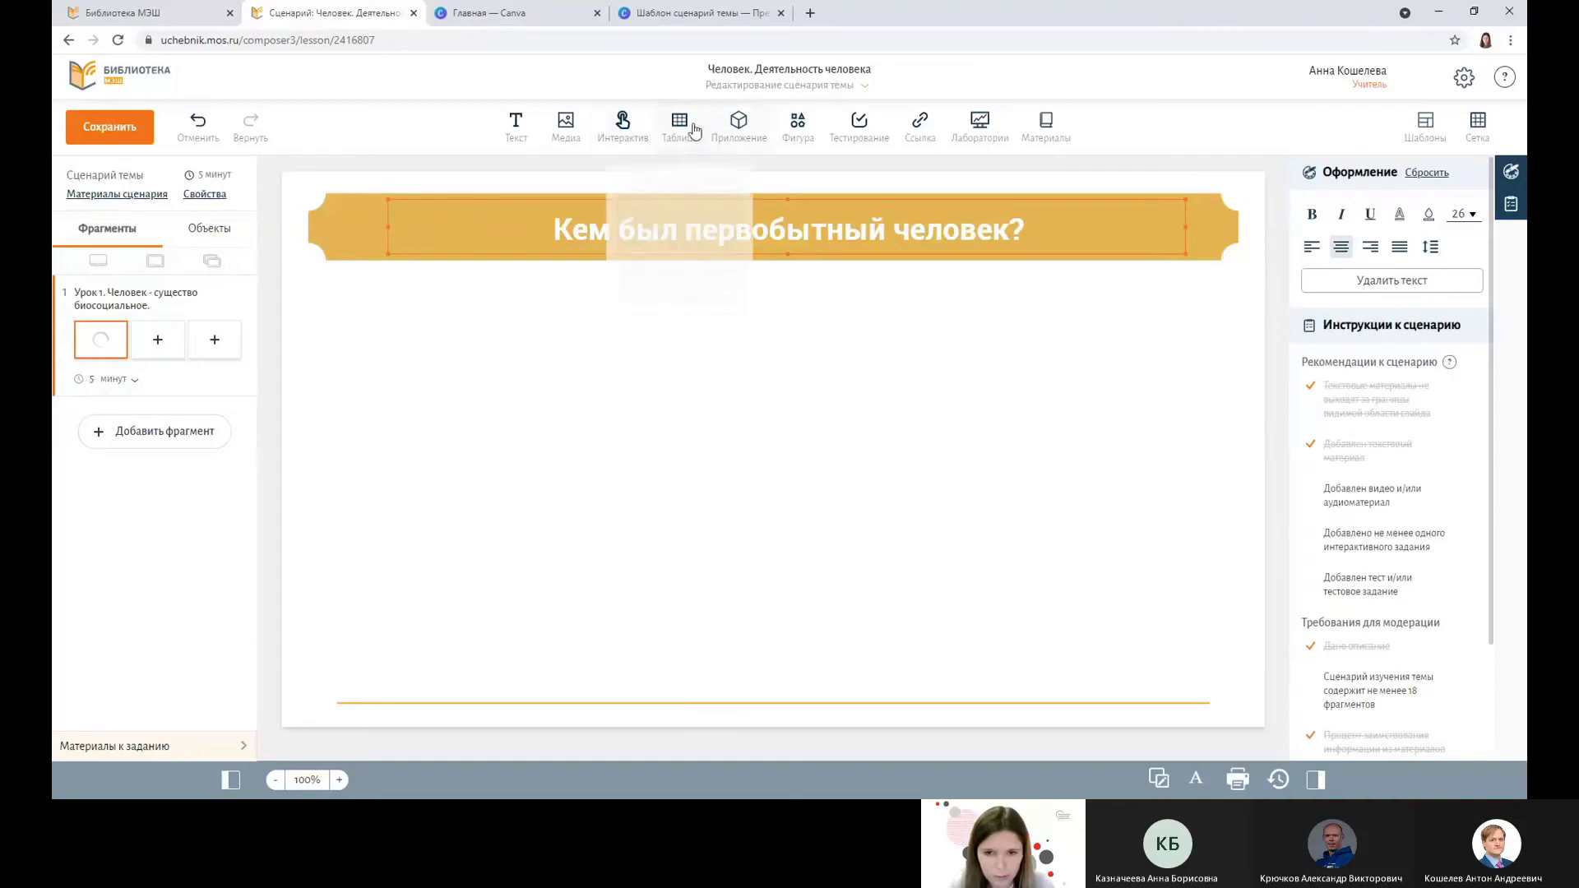
{"action": "left_click", "coordinate": [744, 127]}
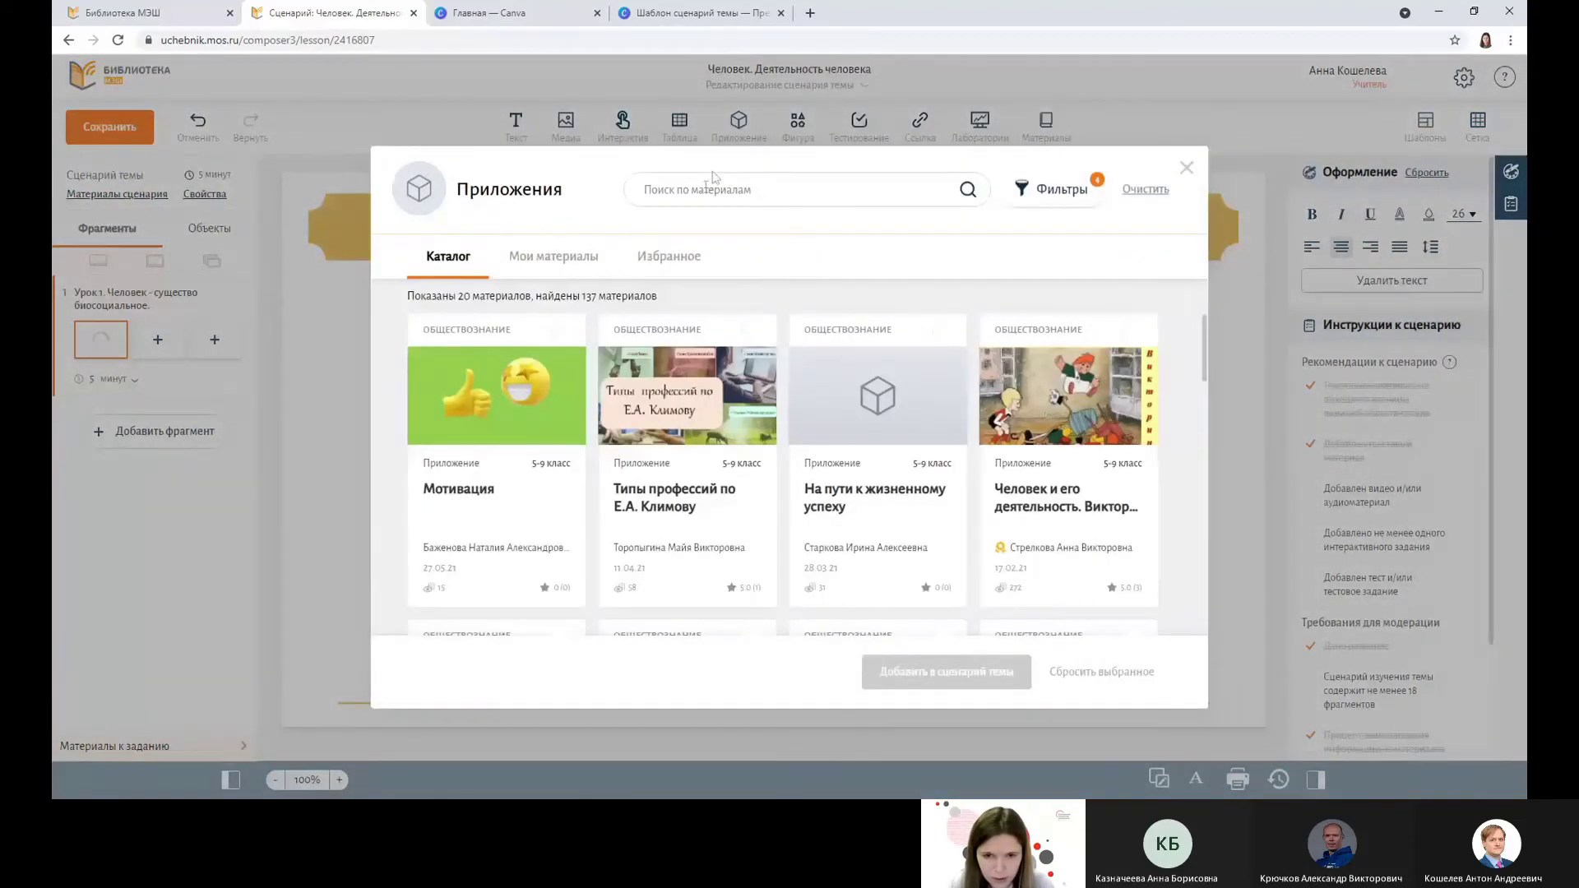
{"action": "left_click", "coordinate": [693, 189]}
{"action": "type", "text": "орудий"}
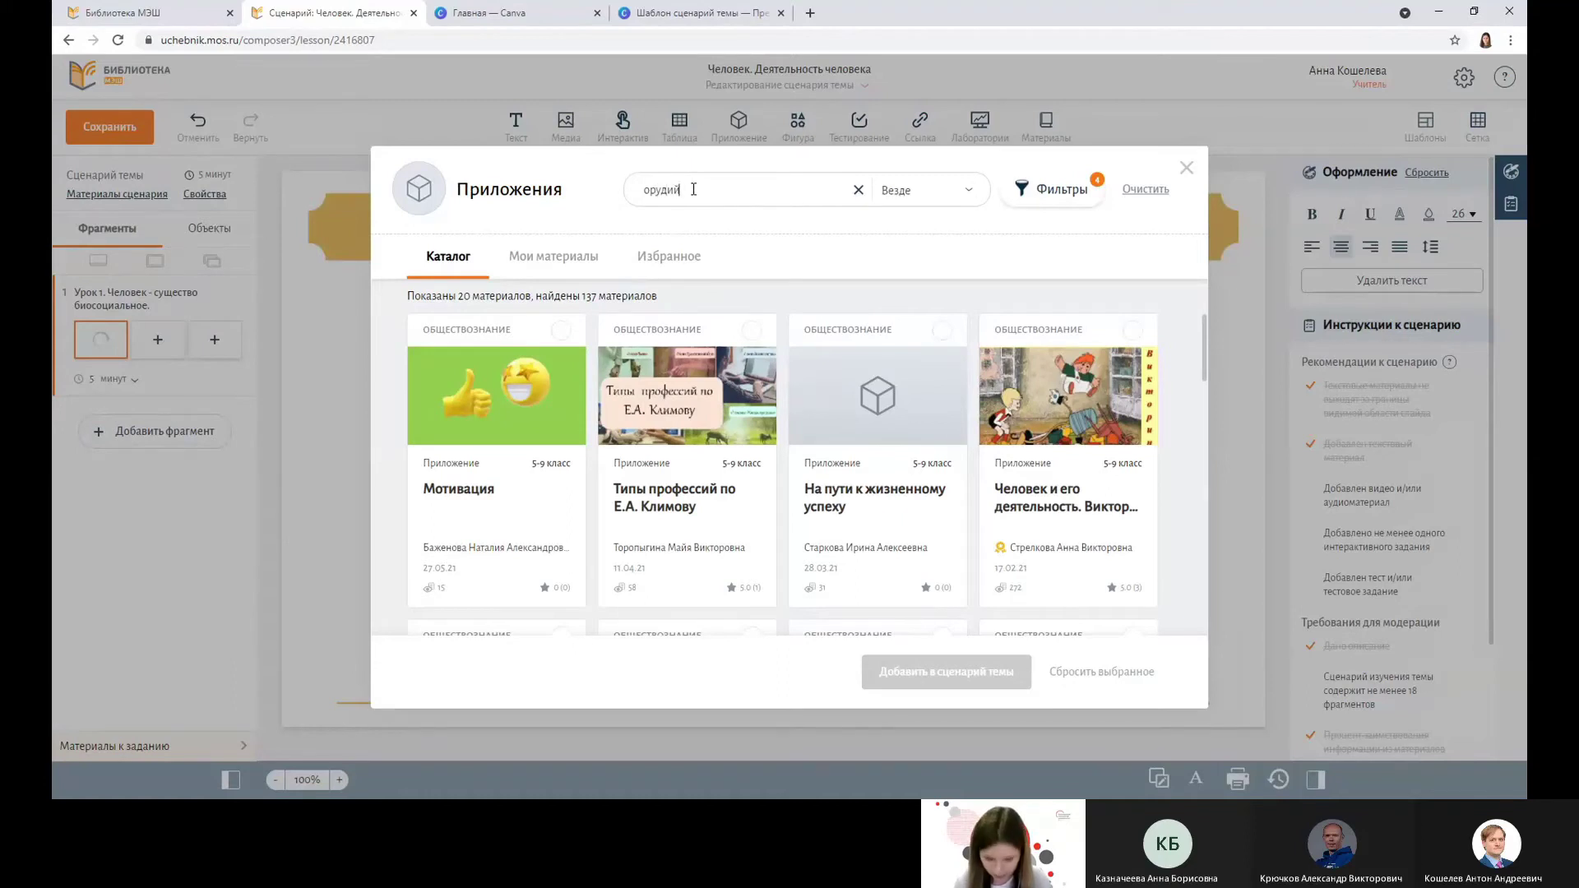
{"action": "type", "text": "ная деятельнос"}
{"action": "type", "text": "ть"}
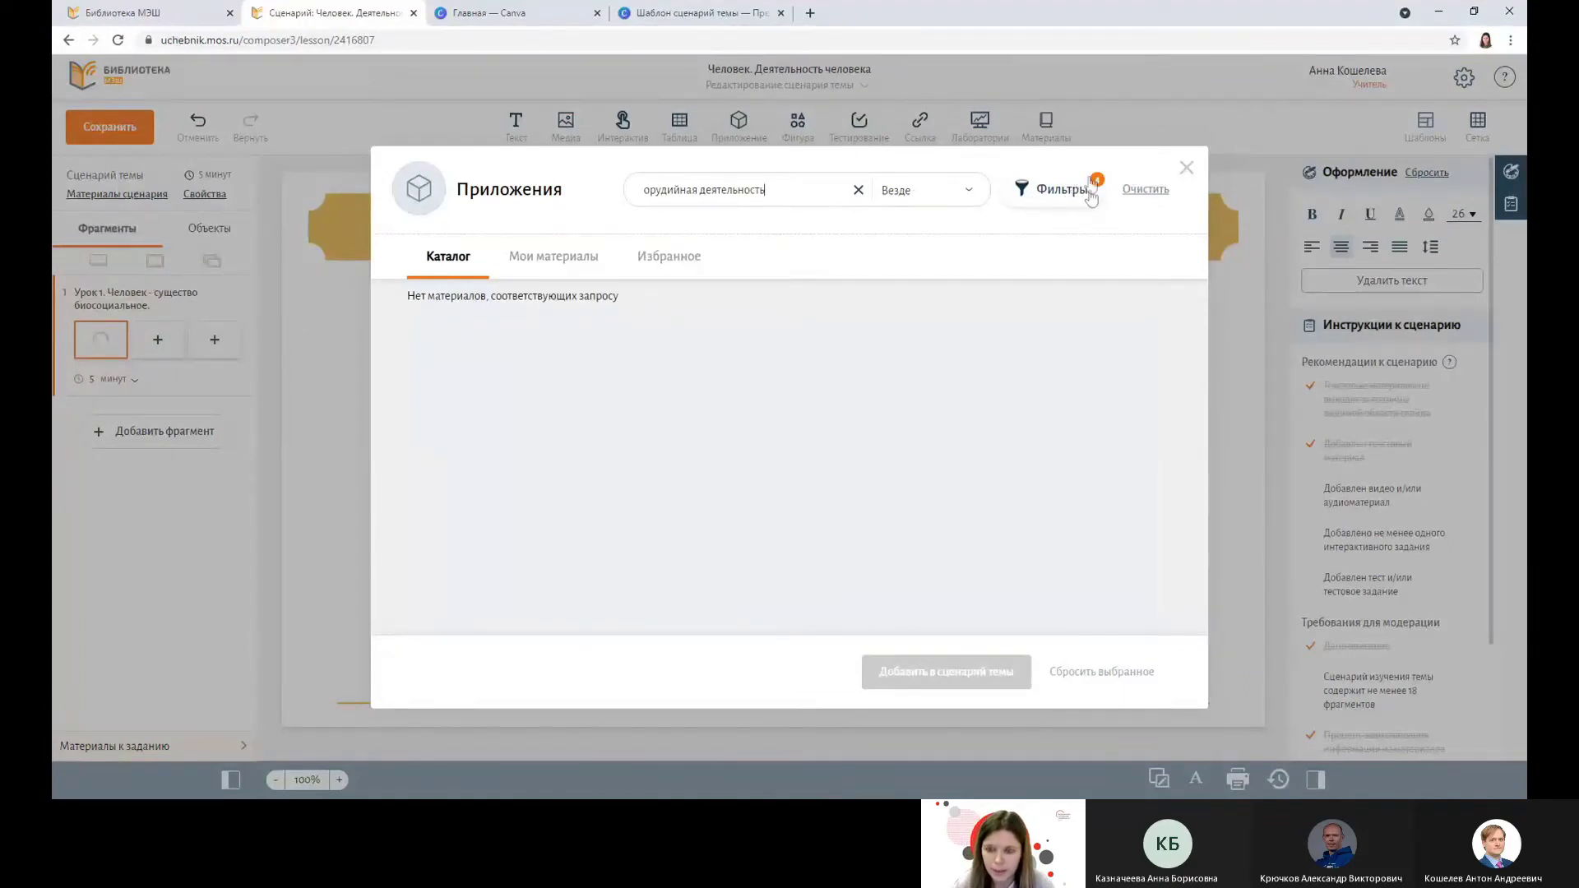
Clear the catalogue filters and add the "Орудийная деятельность" application about primitive people to the slide, searching again for "орудийная деятельность"
{"action": "left_click", "coordinate": [1147, 190]}
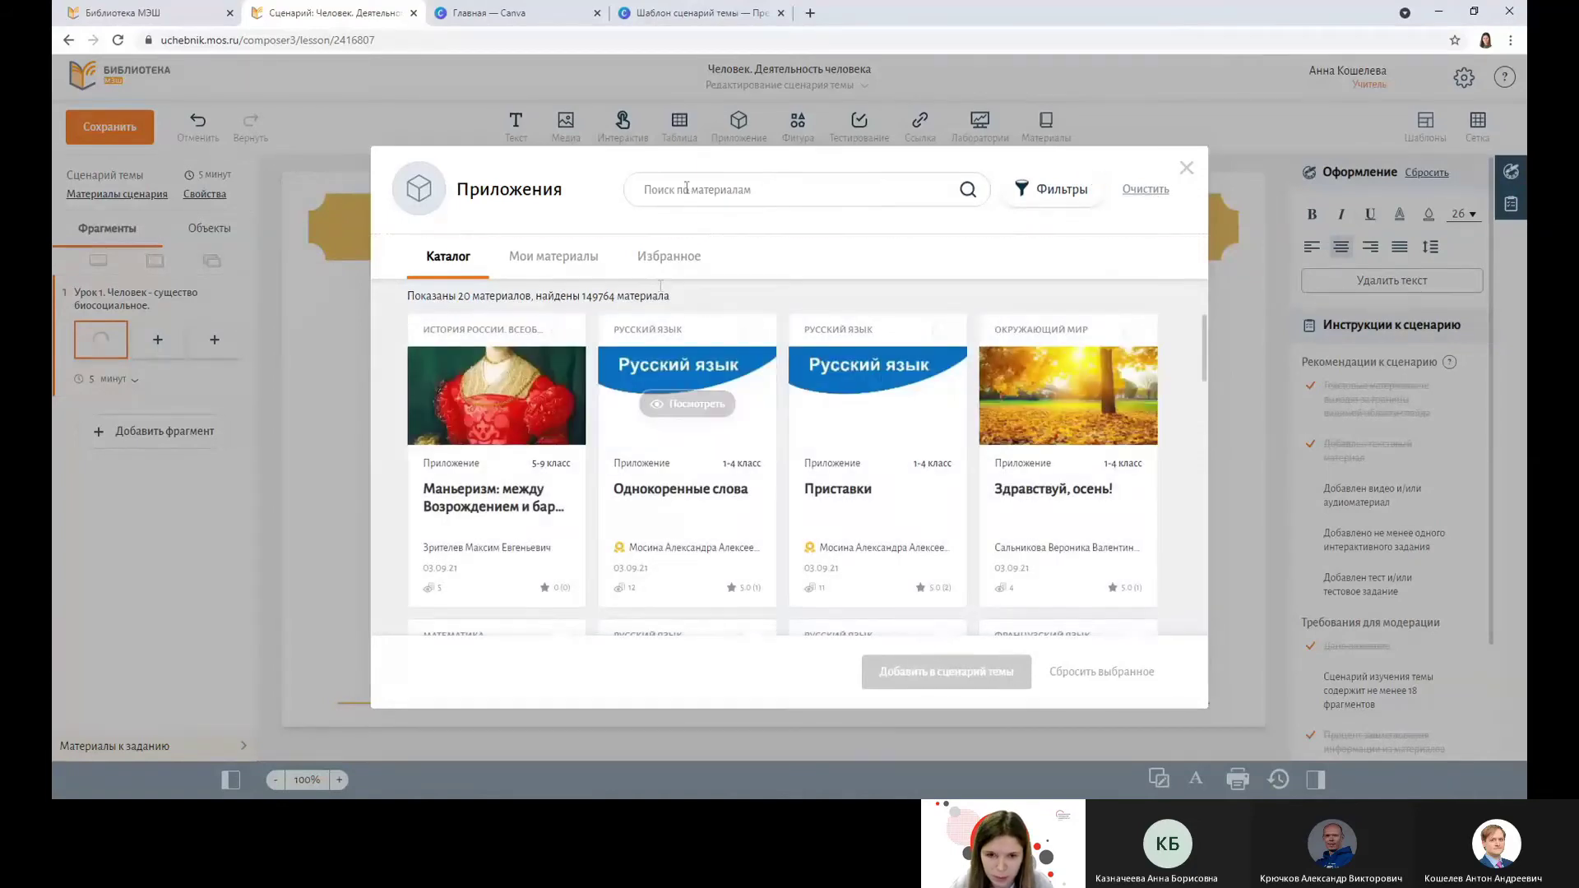
{"action": "type", "text": "орудийная деят"}
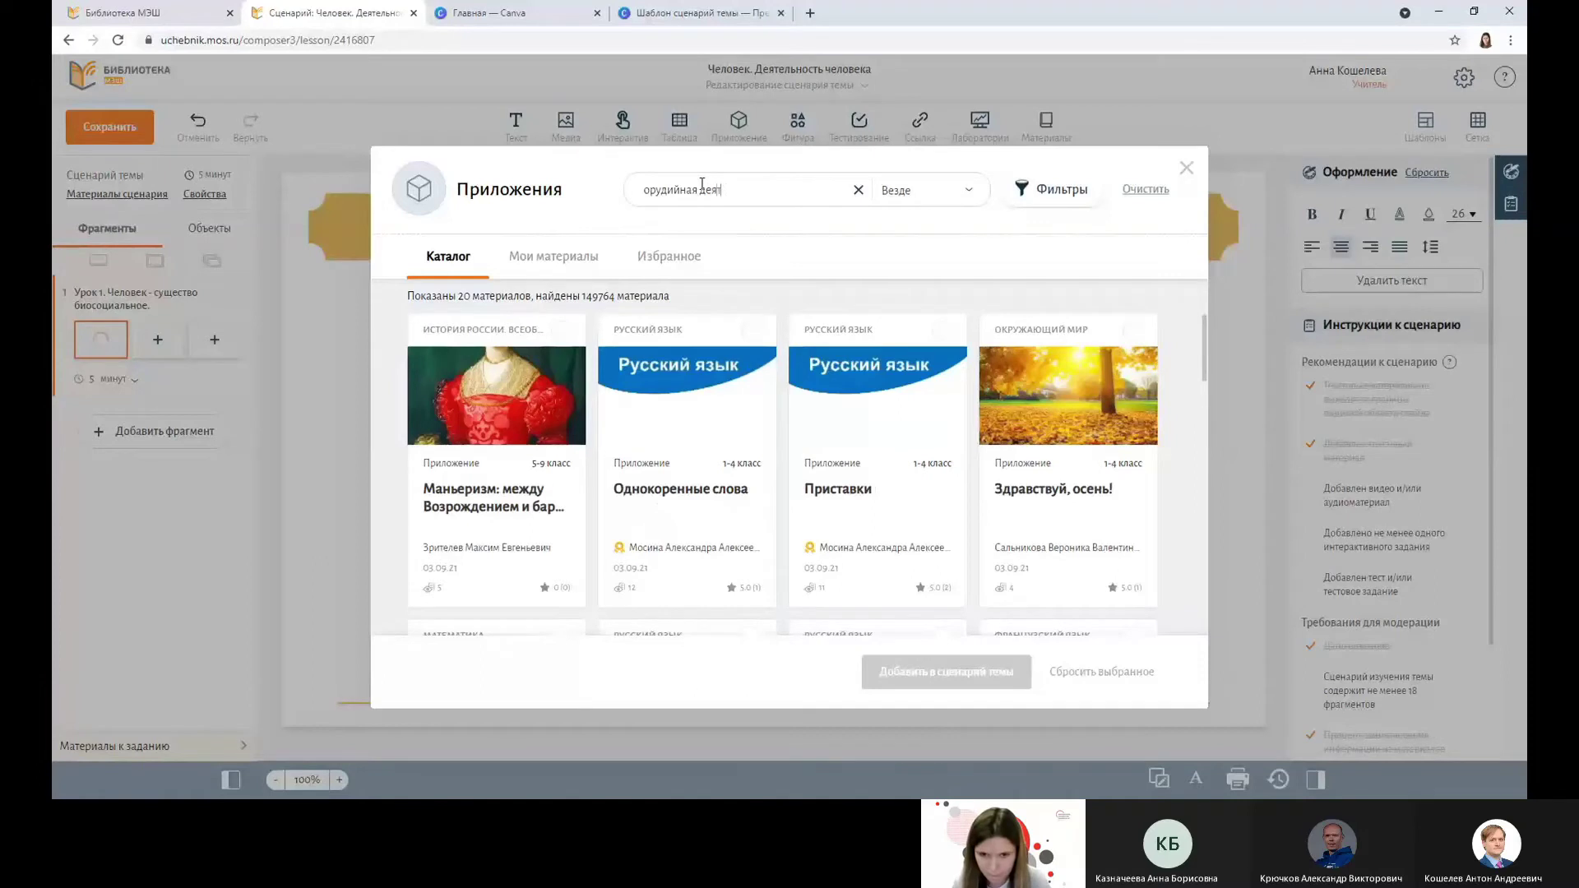
{"action": "type", "text": "ьность"}
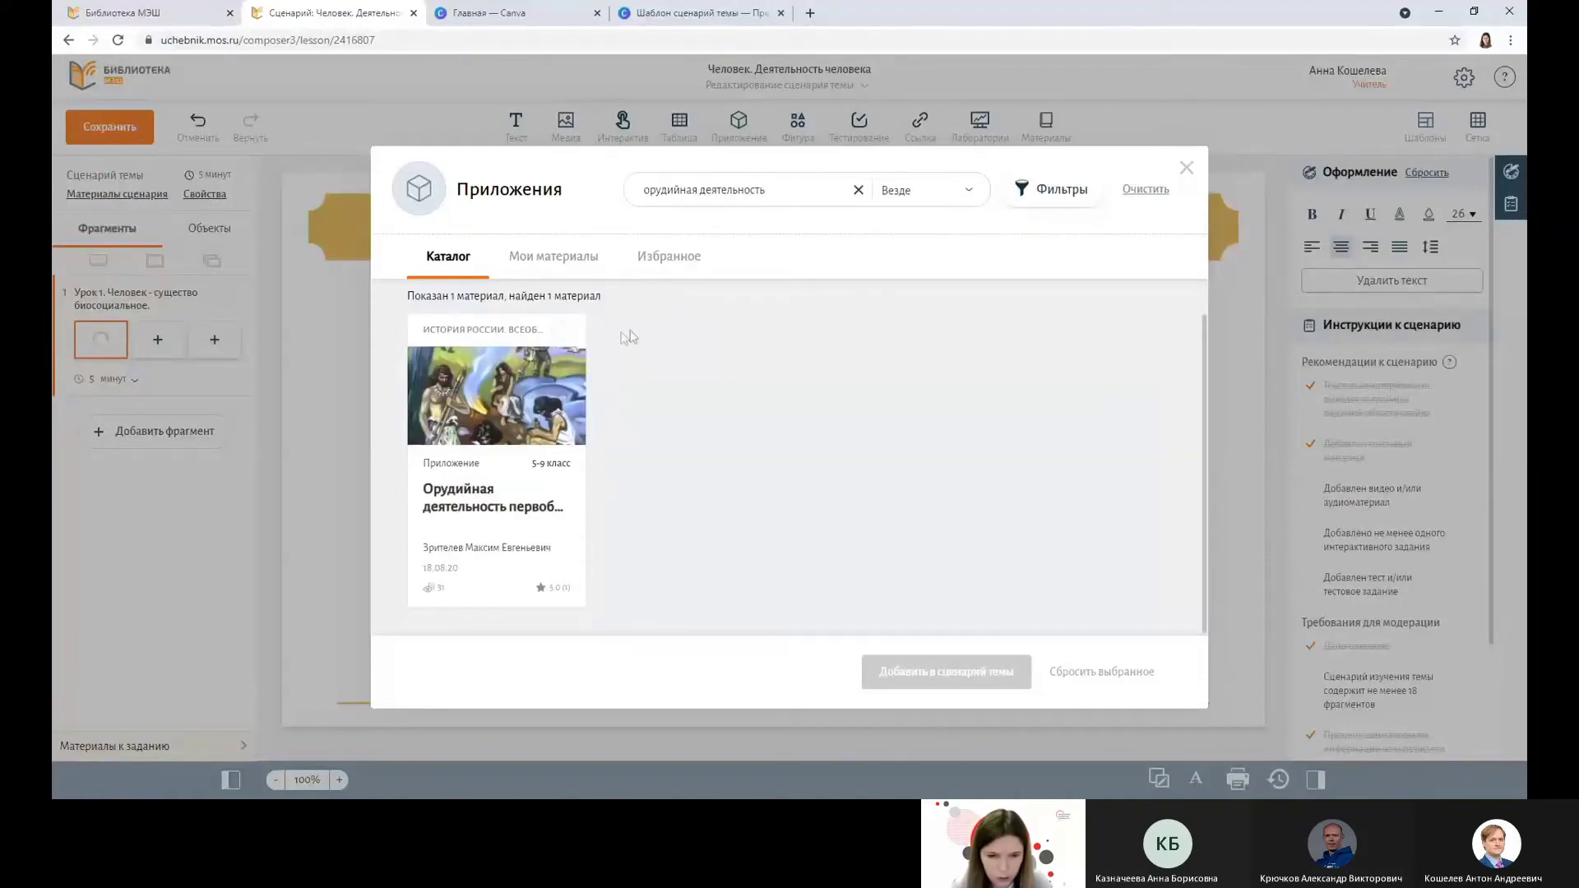
{"action": "left_click", "coordinate": [561, 330]}
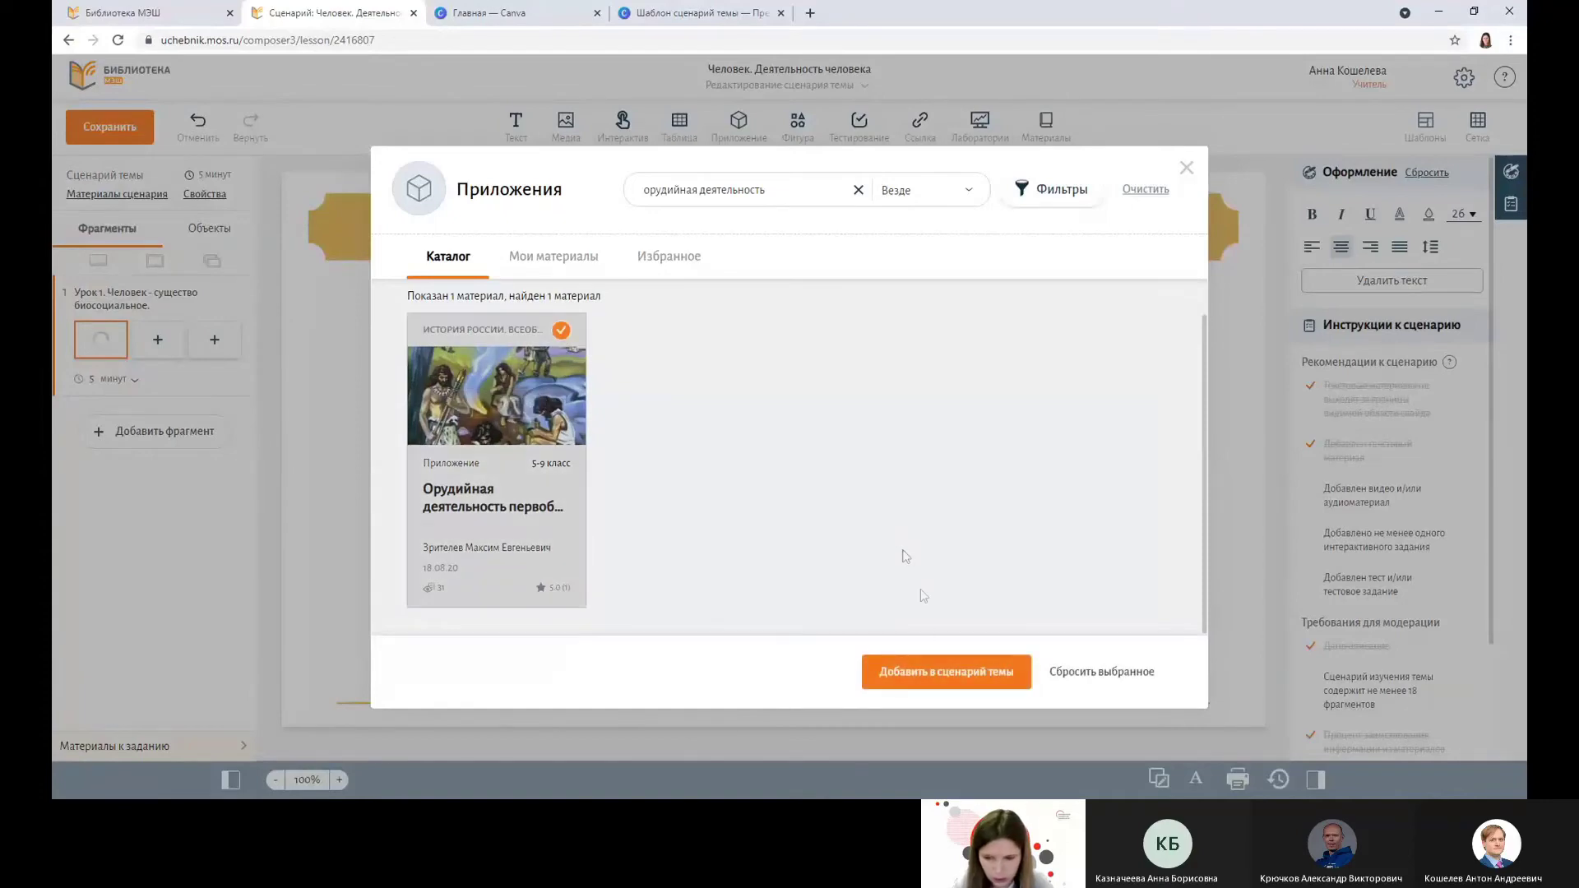
{"action": "left_click", "coordinate": [943, 670]}
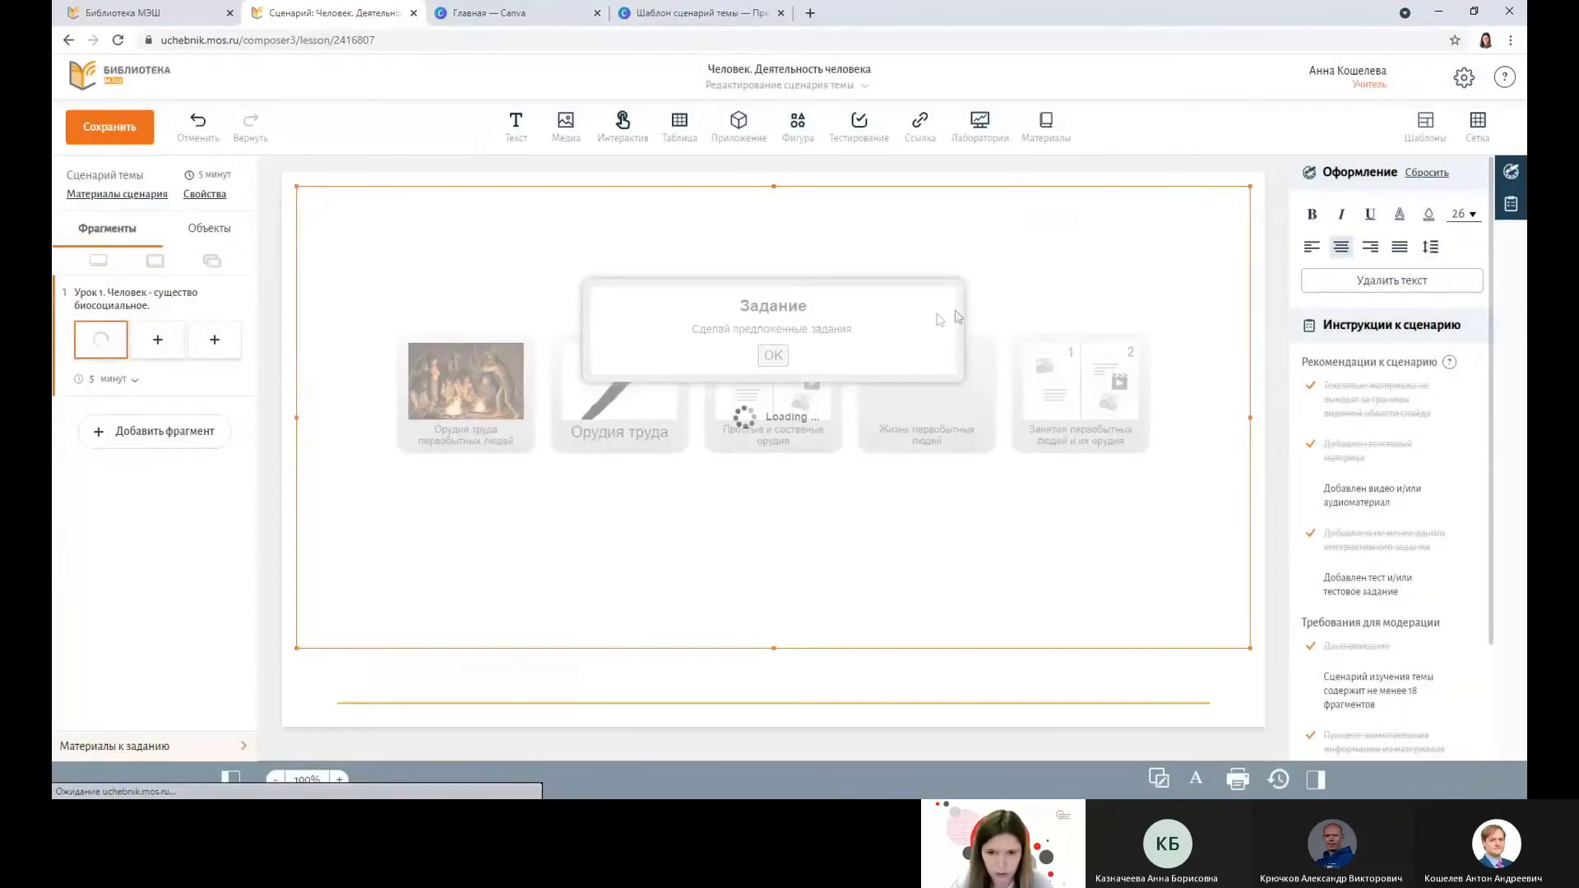
Resize and reposition the inserted application so it fills the space between the heading banner and the slide's lower line
{"action": "left_click_drag", "start_coordinate": [1254, 193], "coordinate": [1037, 328]}
{"action": "left_click_drag", "start_coordinate": [926, 419], "coordinate": [1032, 396]}
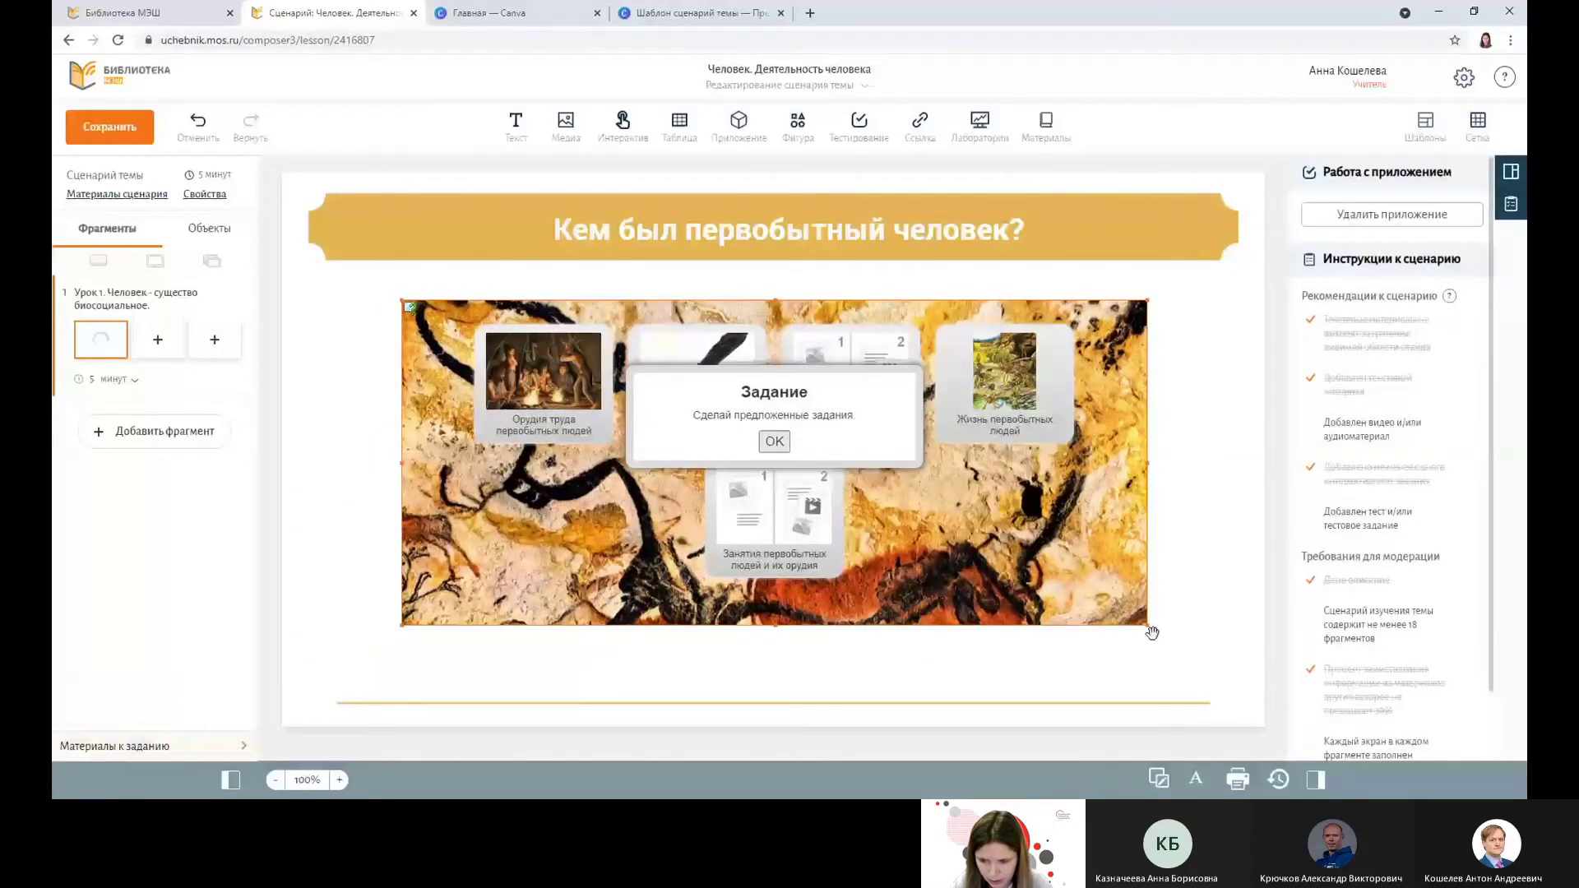
{"action": "left_click_drag", "start_coordinate": [1148, 626], "coordinate": [1208, 684]}
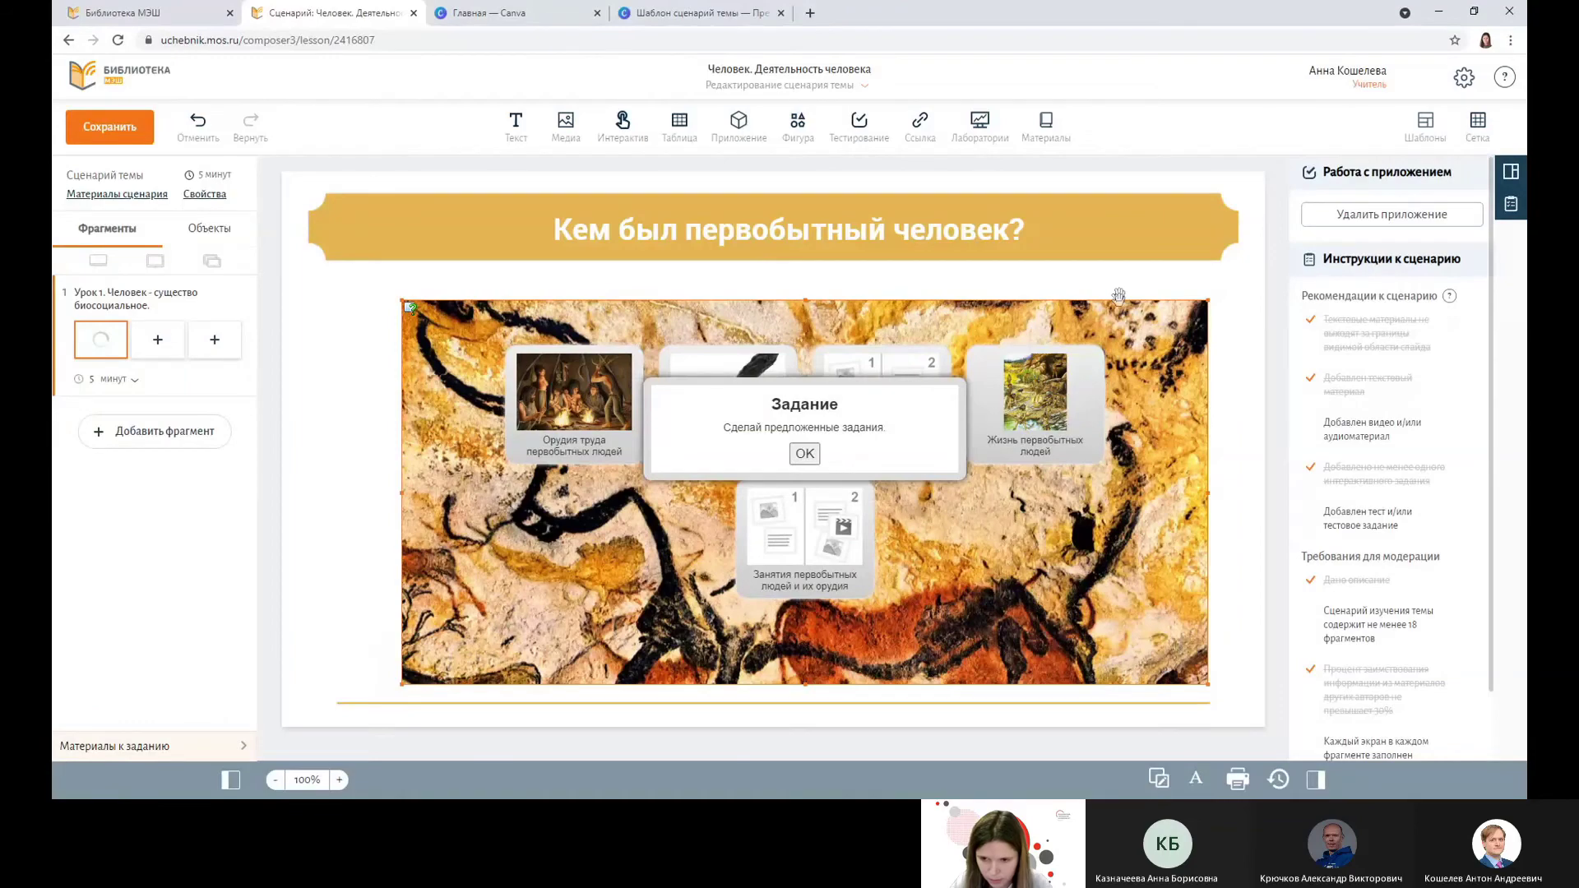
{"action": "left_click_drag", "start_coordinate": [1119, 300], "coordinate": [1106, 287]}
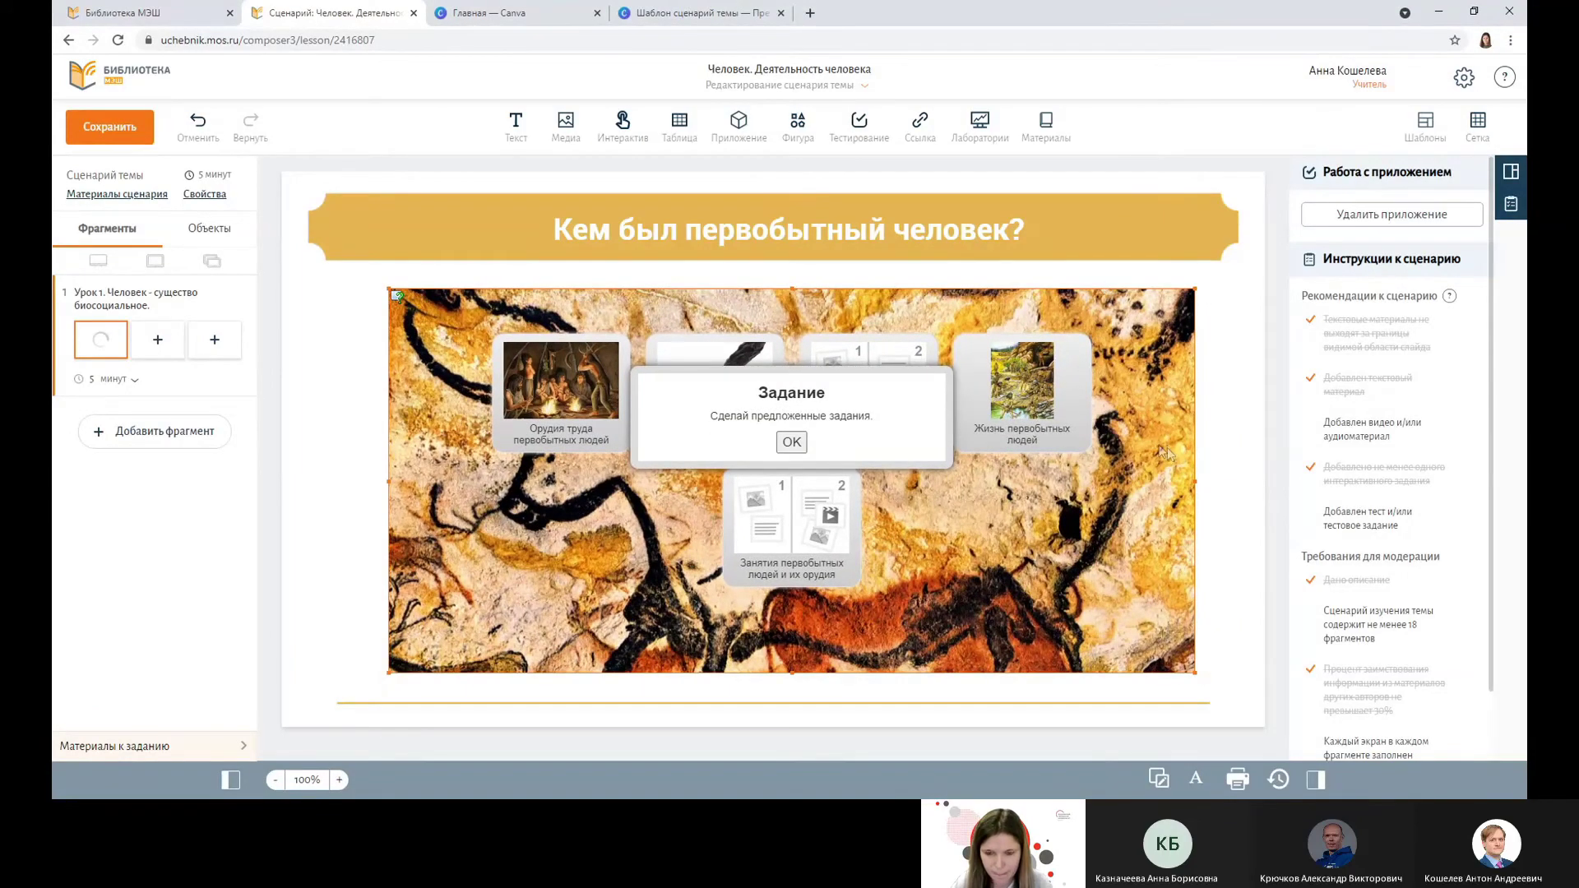
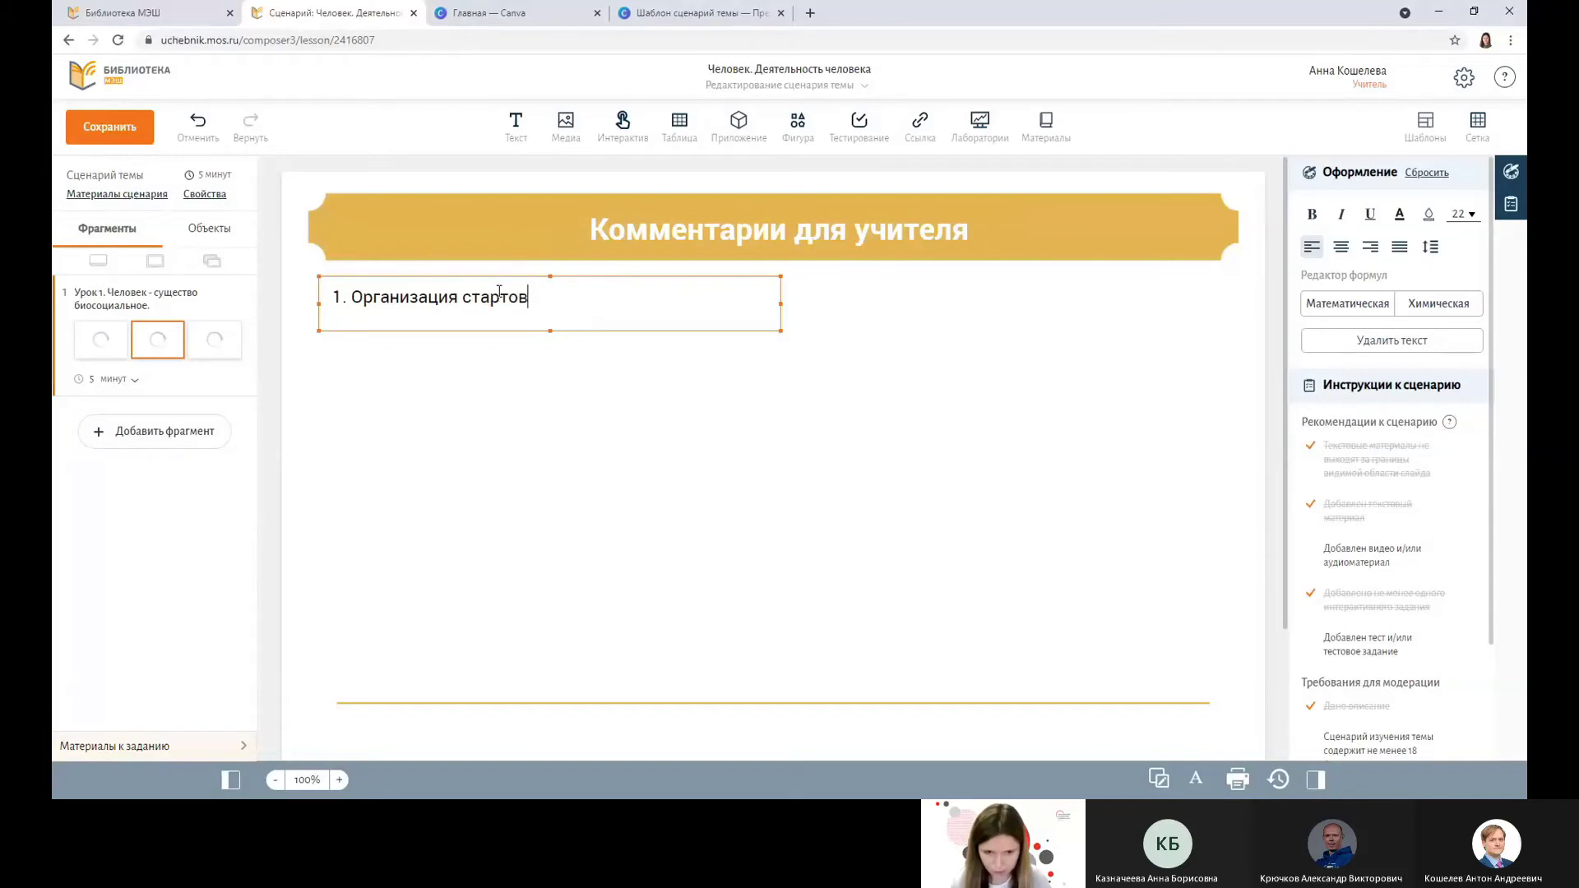
Complete the first line of the teacher comments as "1. Организация стартового контроля" and start a new line below it
{"action": "type", "text": "контоо"}
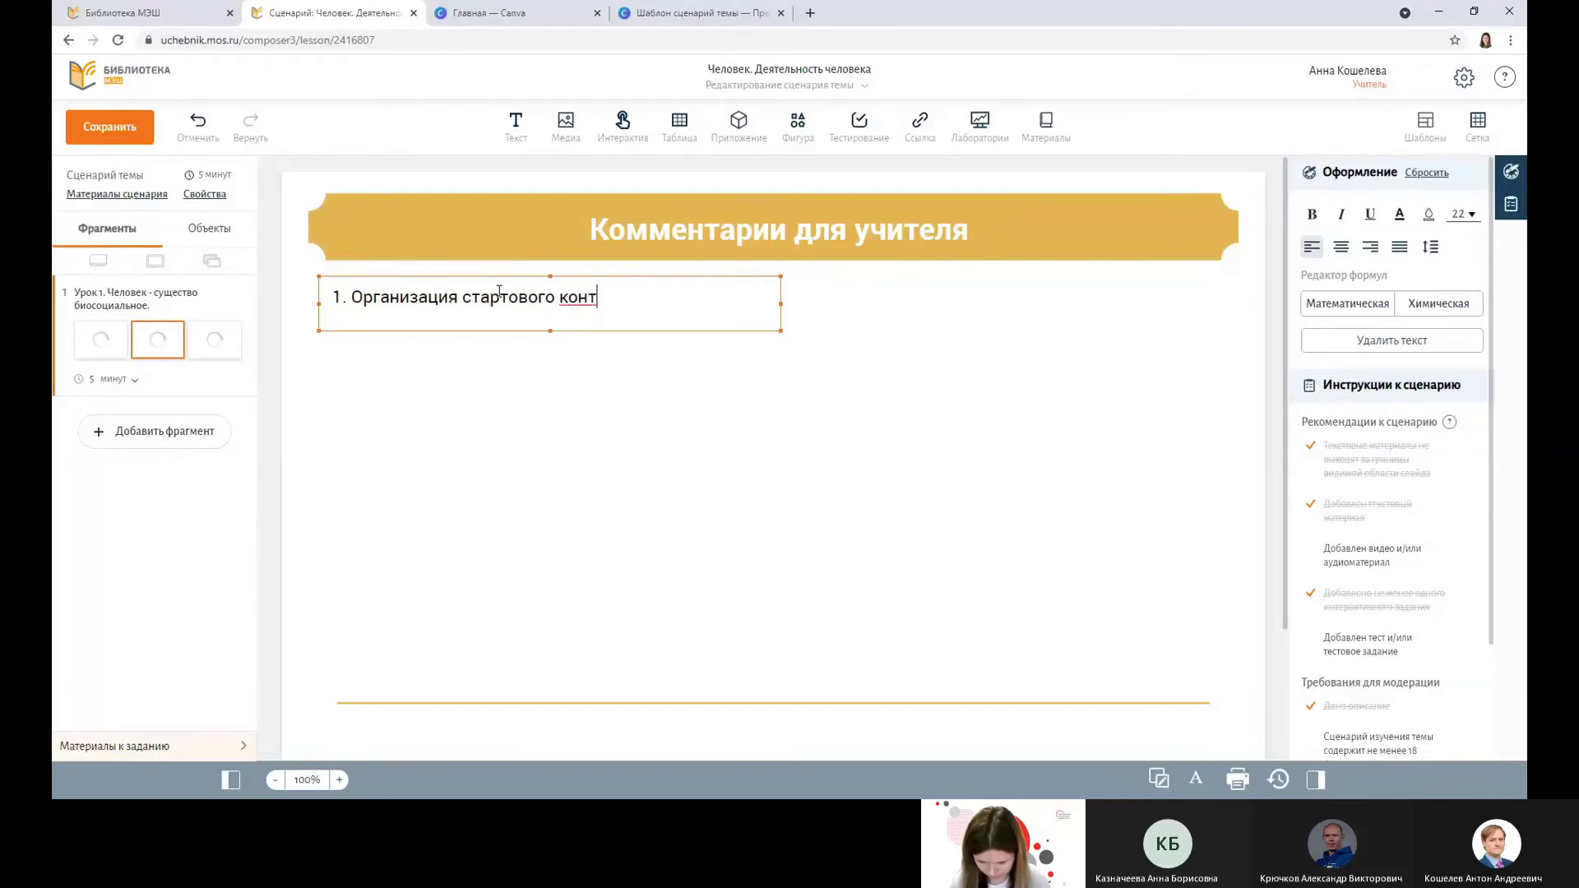
{"action": "key", "text": "BackSpace"}
{"action": "key", "text": "BackSpace"}
{"action": "type", "text": "рол"}
{"action": "key", "text": "BackSpace"}
{"action": "key", "text": "BackSpace"}
{"action": "key", "text": "BackSpace"}
{"action": "type", "text": "роля"}
{"action": "key", "text": "Return"}
Enter "Учитель предлагает обучающимся выполнить задания в интерактивных приложениях." as the second line and widen the comments' text box to the banner's full width
{"action": "type", "text": "Учитель предлагает обучающимся выполнить "}
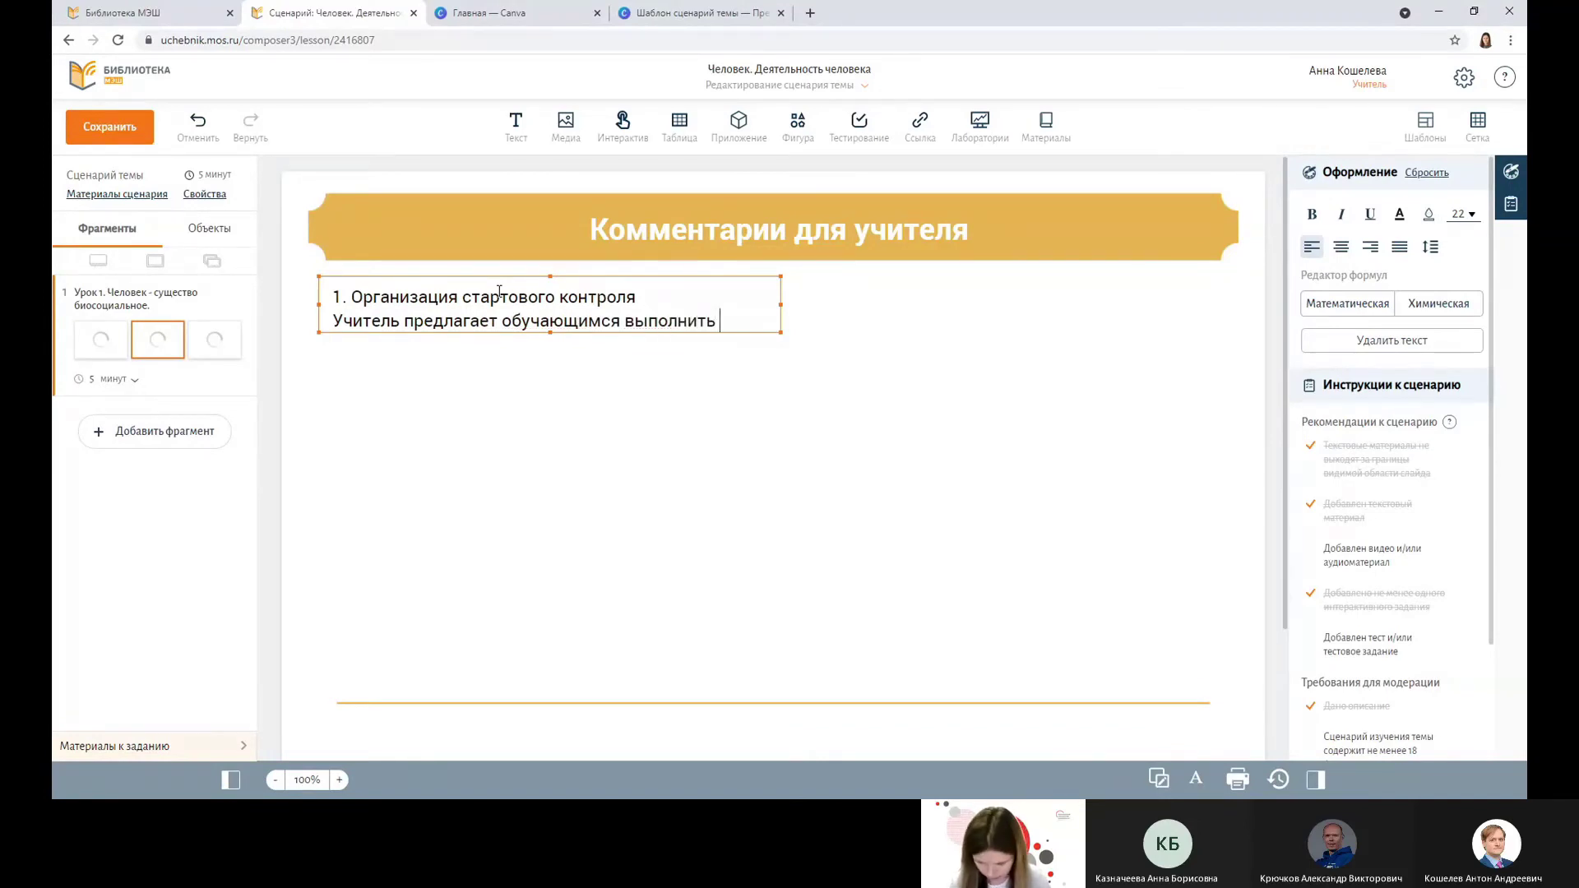
{"action": "type", "text": "задания в интерактивных при"}
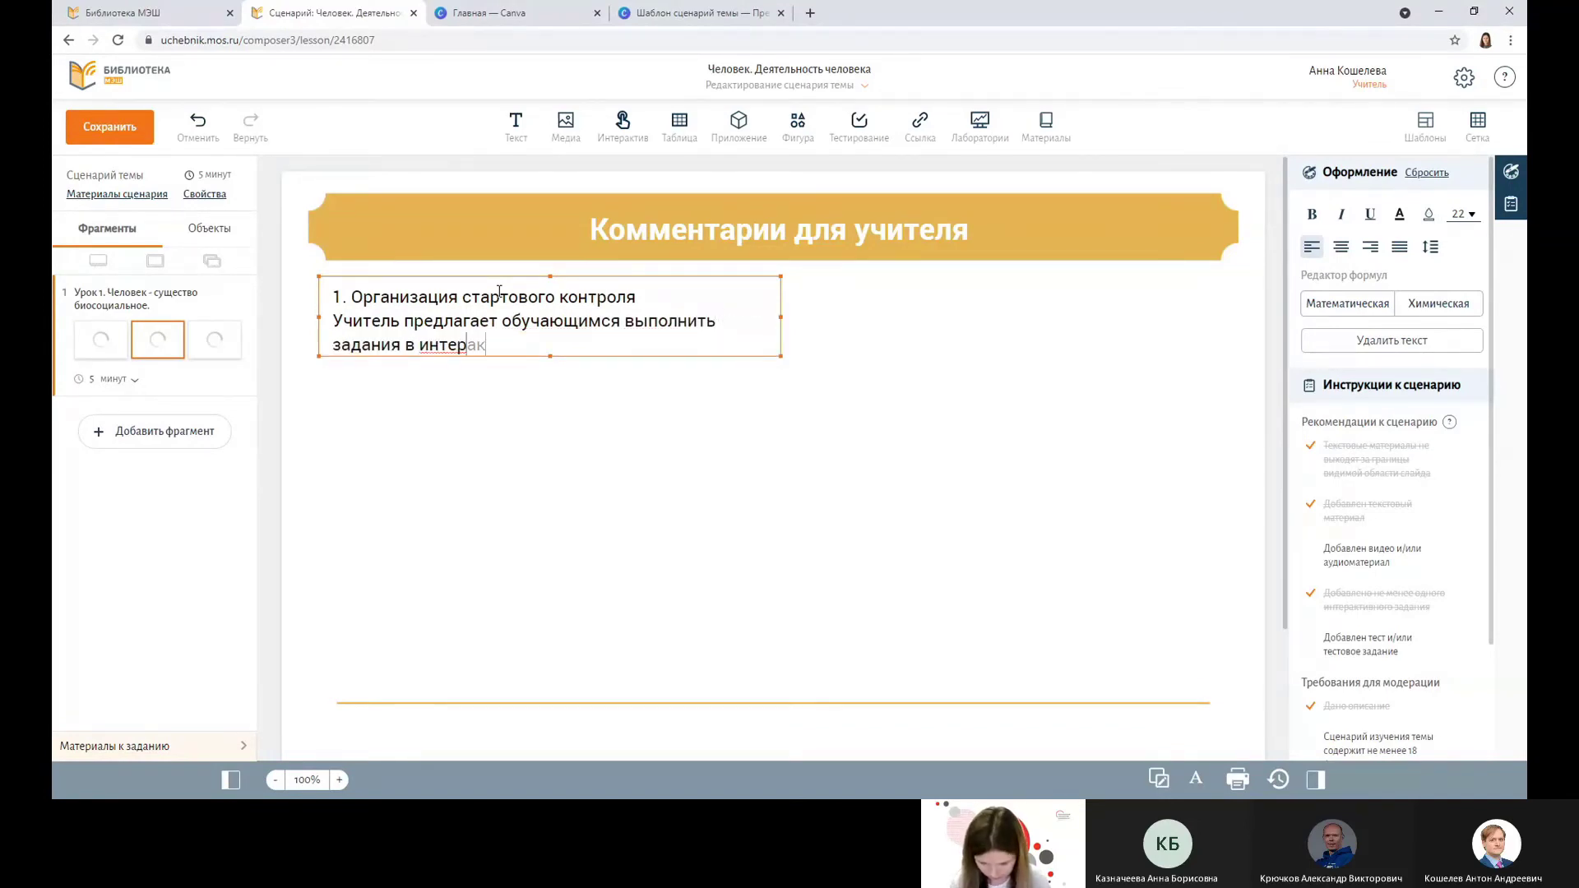
{"action": "type", "text": "ложениях."}
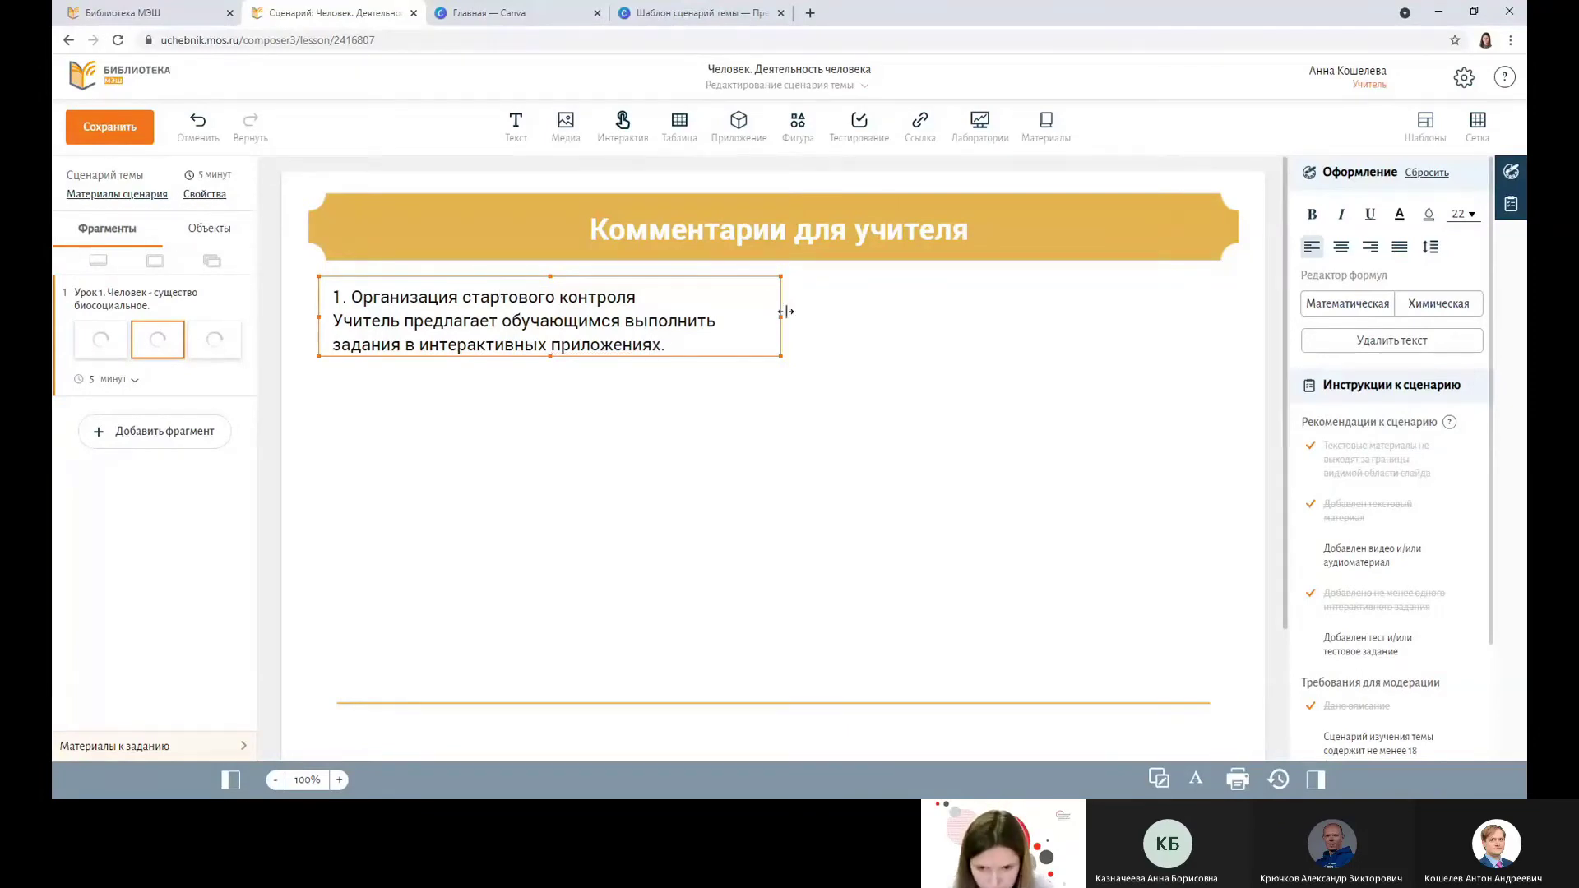
{"action": "left_click_drag", "start_coordinate": [782, 316], "coordinate": [1243, 317]}
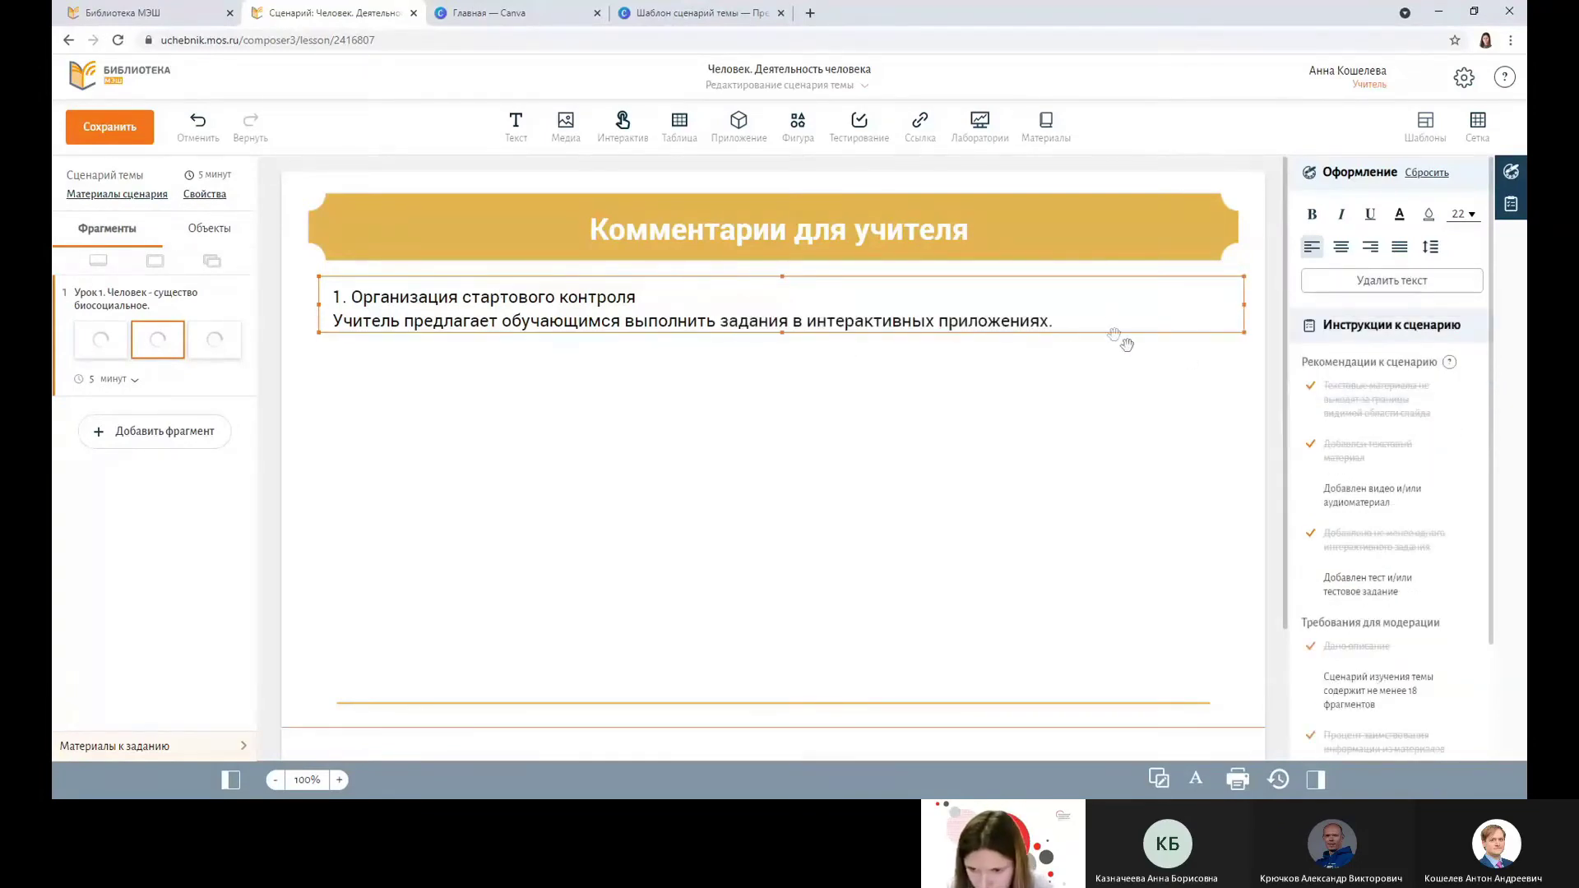
Continue the teacher comment with "Далее он задает вопросы, связанные с жизнью первобытного человека, просит"
{"action": "type", "text": ". Далее"}
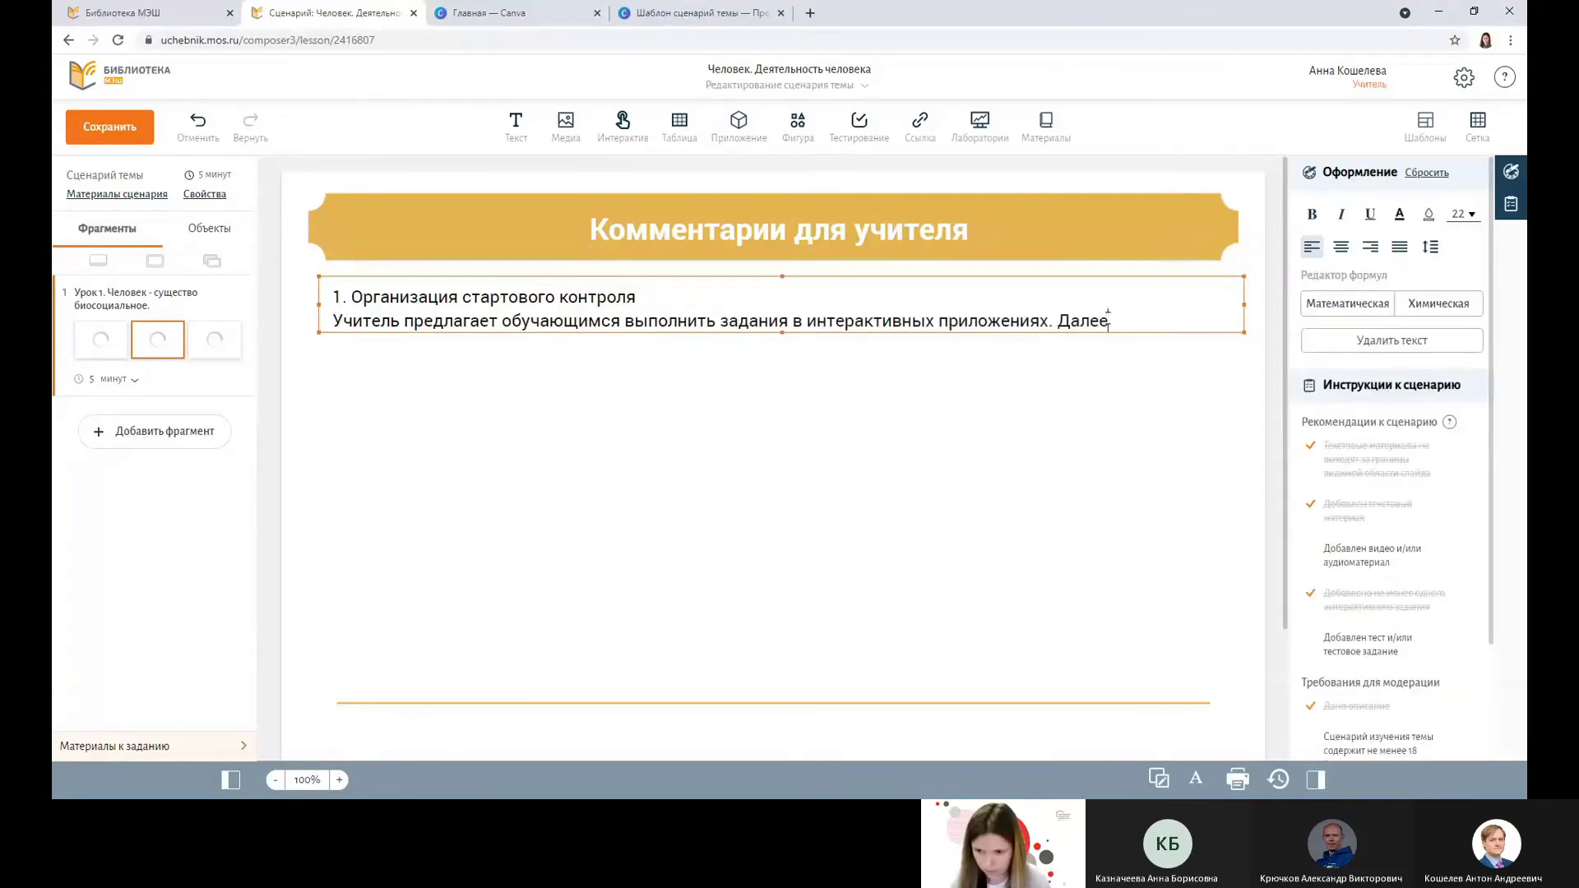
{"action": "type", "text": "он задает вопр"}
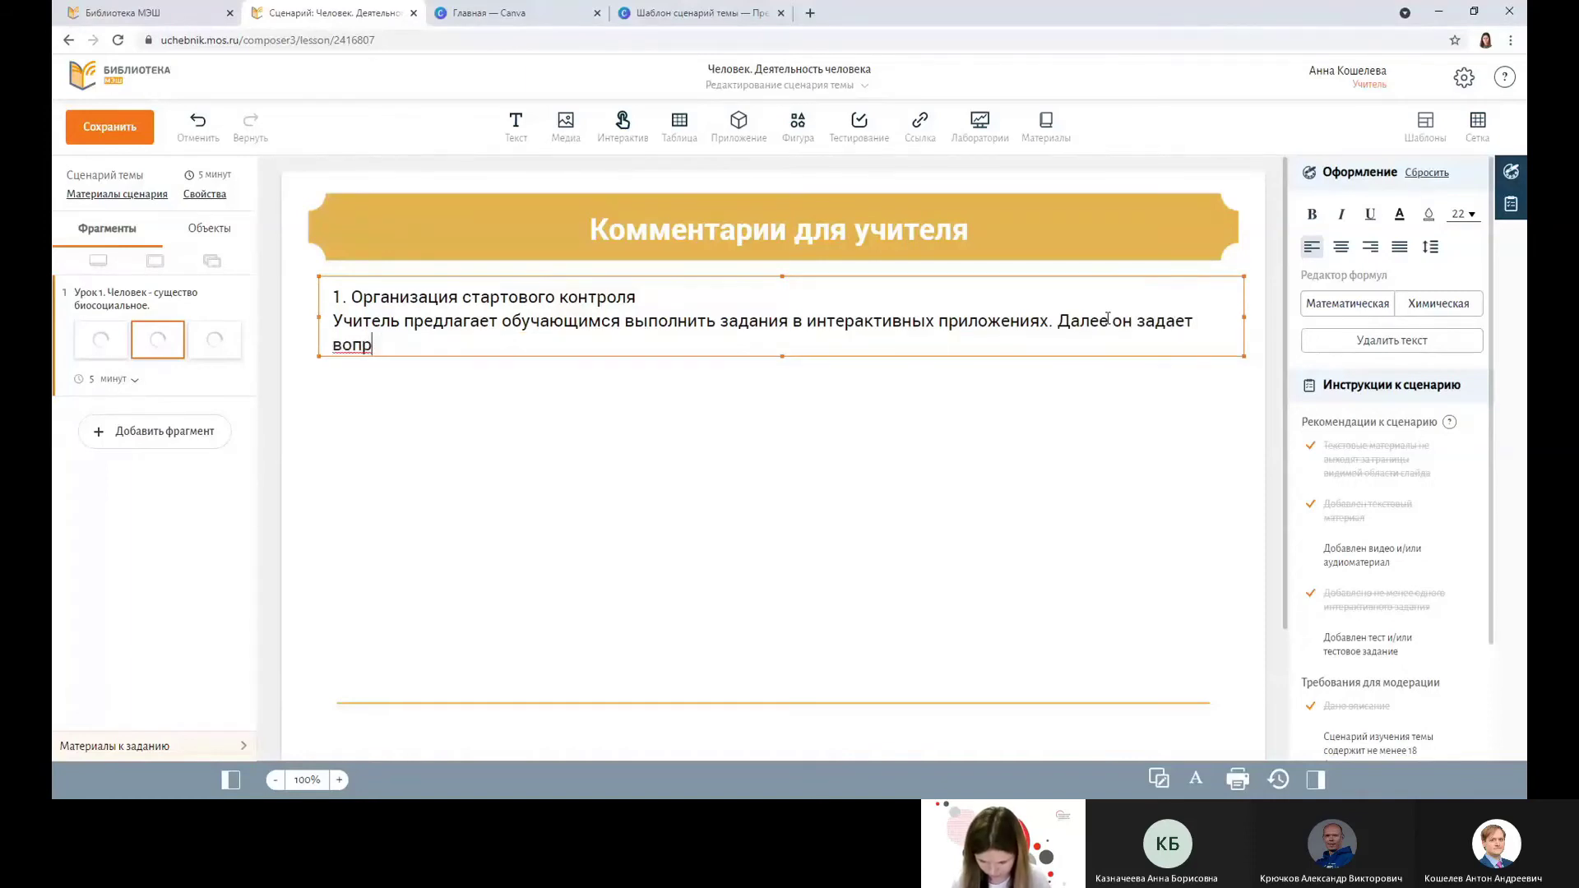
{"action": "type", "text": "осы, связанные"}
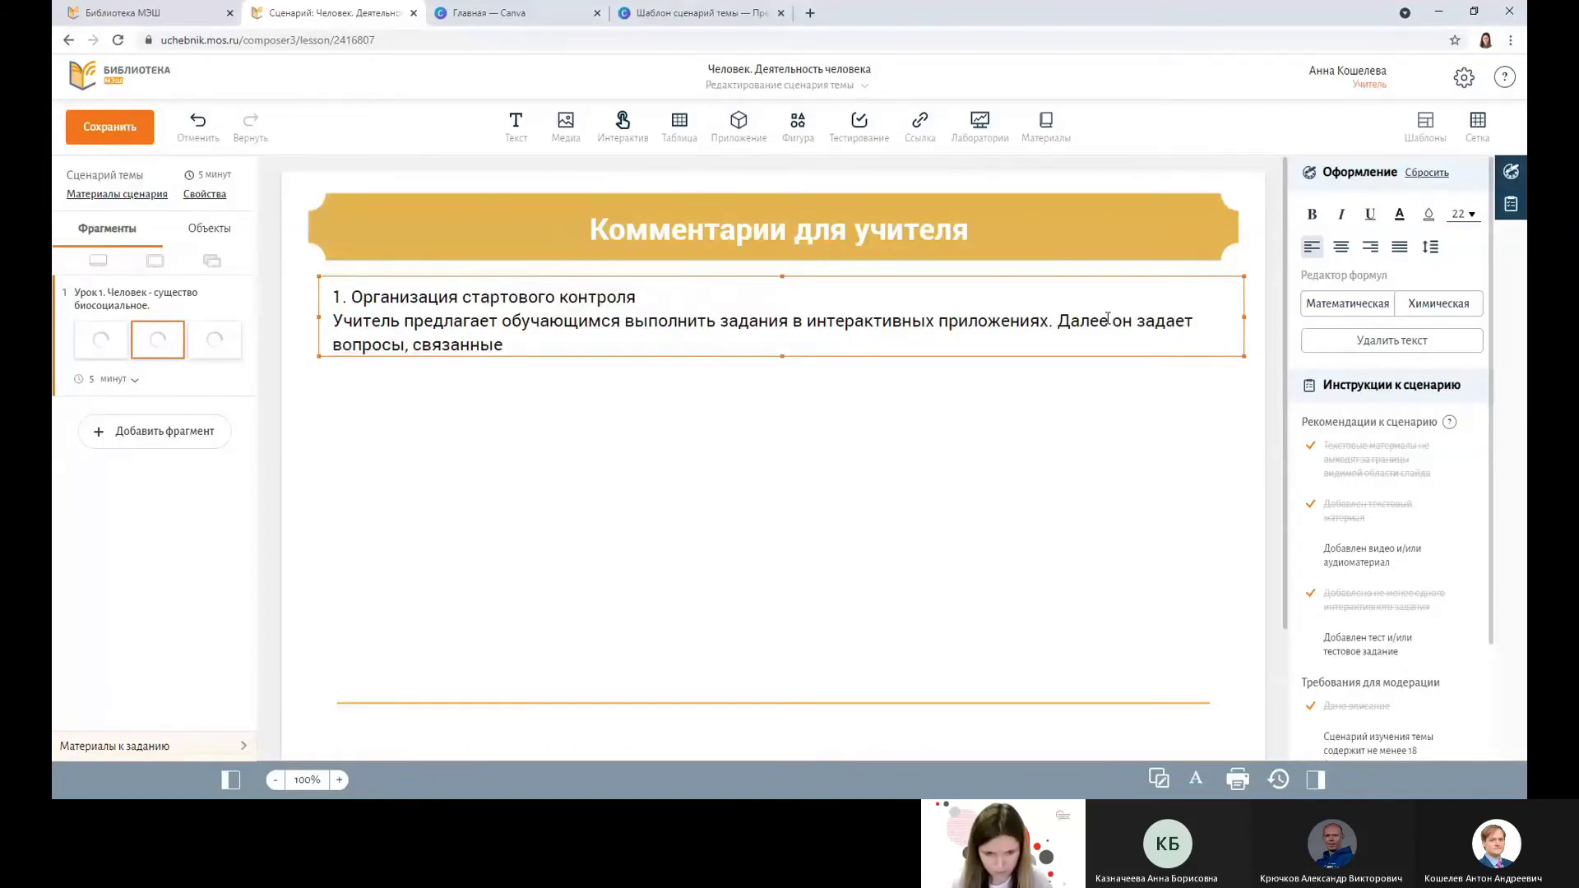
{"action": "type", "text": " с жизнью "}
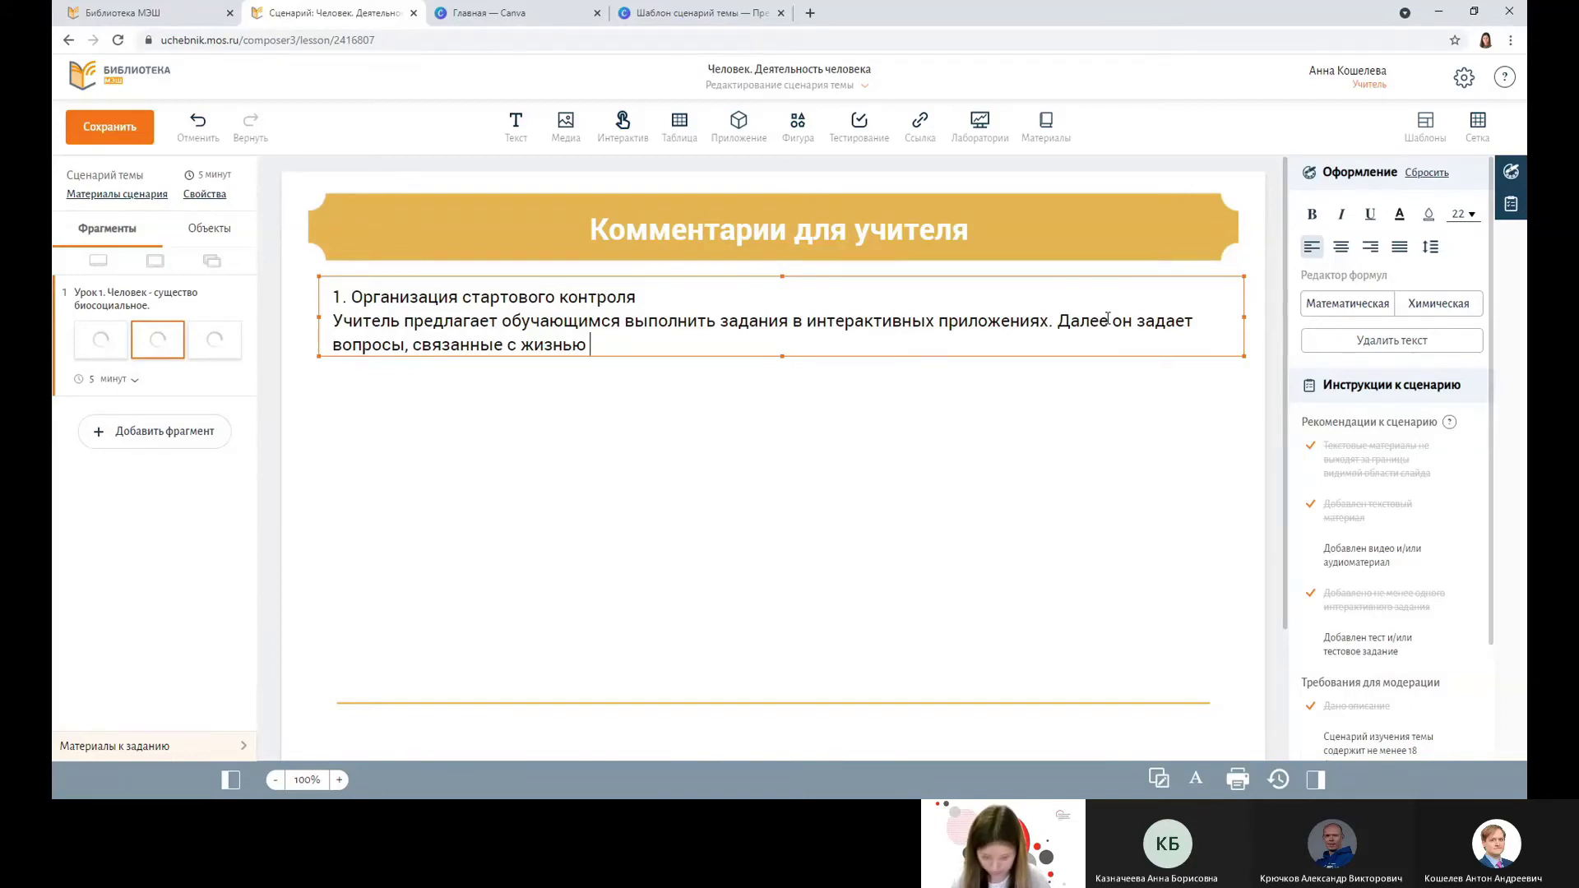
{"action": "type", "text": "перво"}
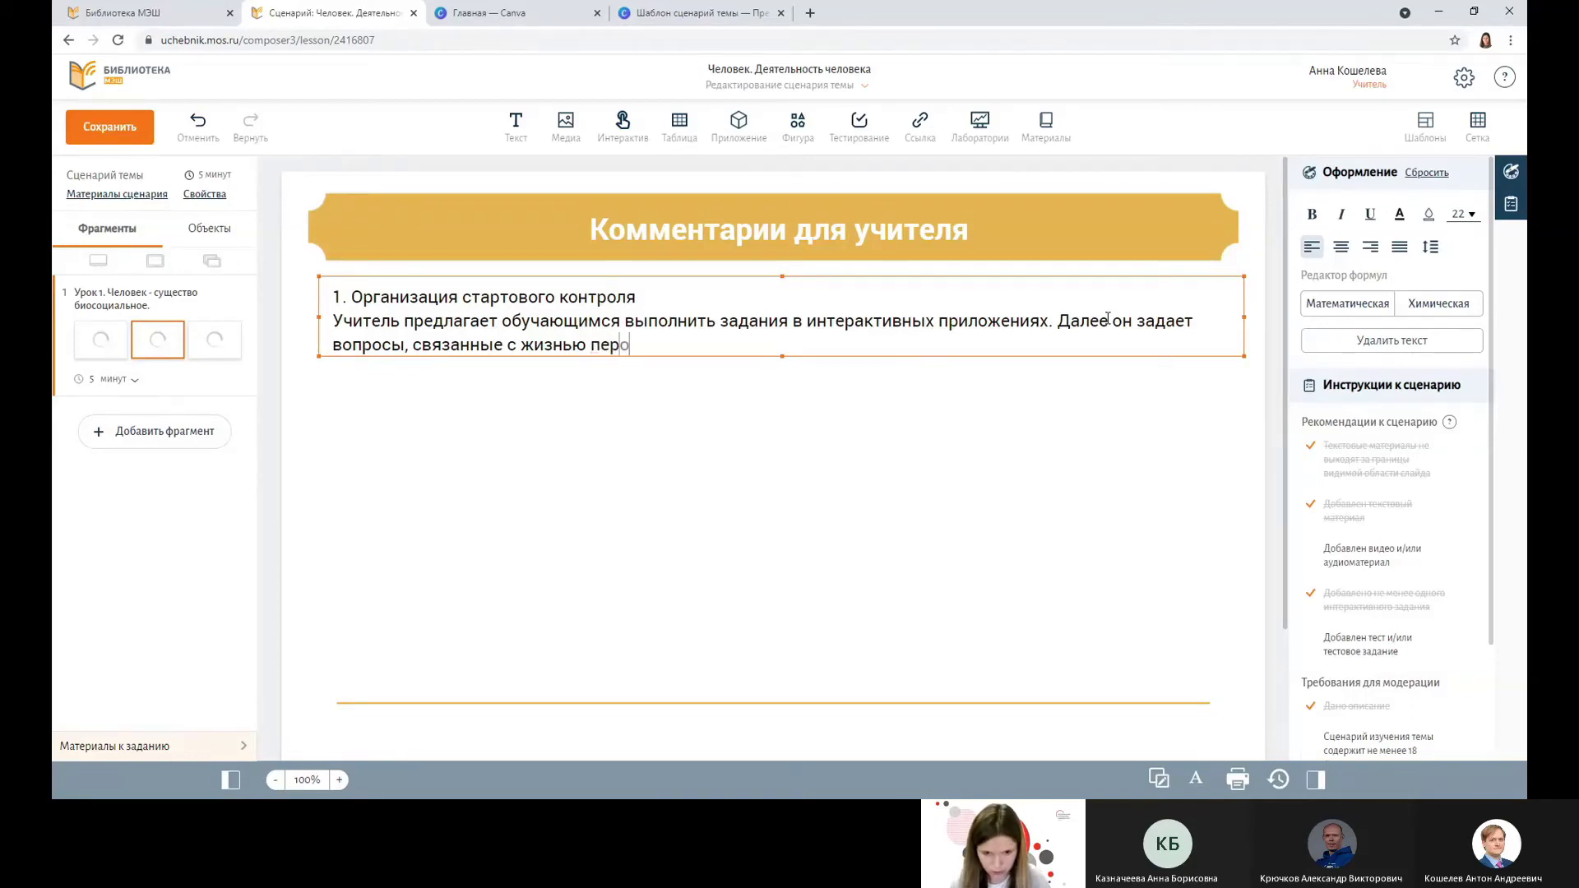
{"action": "type", "text": "бтыны"}
{"action": "key", "text": "BackSpace"}
{"action": "key", "text": "BackSpace"}
{"action": "key", "text": "BackSpace"}
{"action": "key", "text": "BackSpace"}
{"action": "type", "text": "ытного че"}
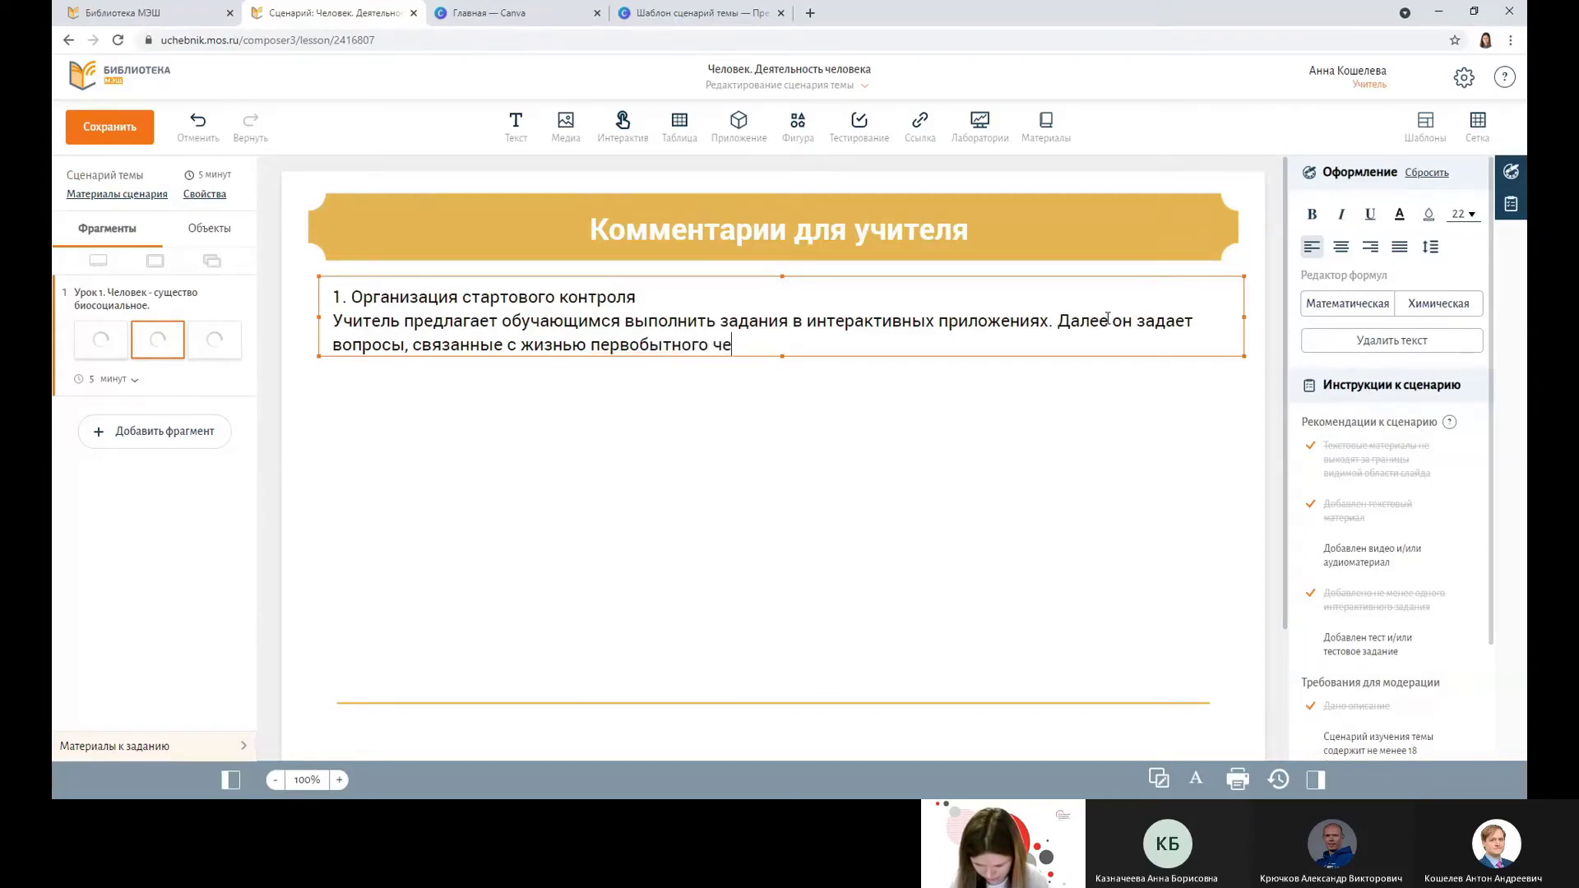
{"action": "type", "text": "ловека, просит ра"}
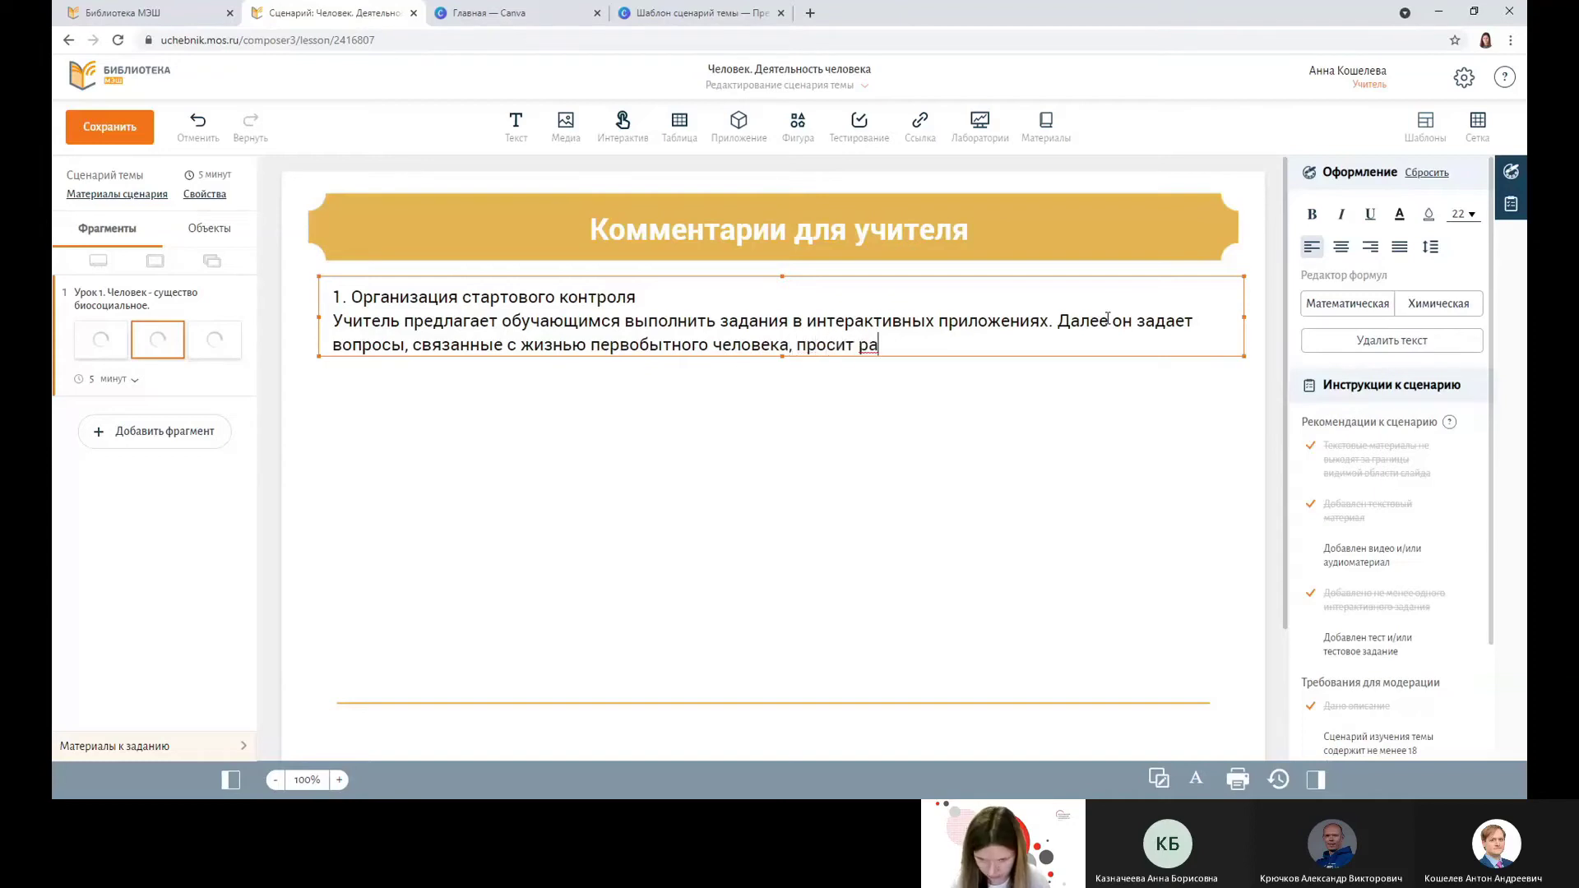
Finish the comment's last sentence with "рассказать о древнейших людях и появлении человека разумного."
{"action": "type", "text": "ссказать о древнейших лбюд"}
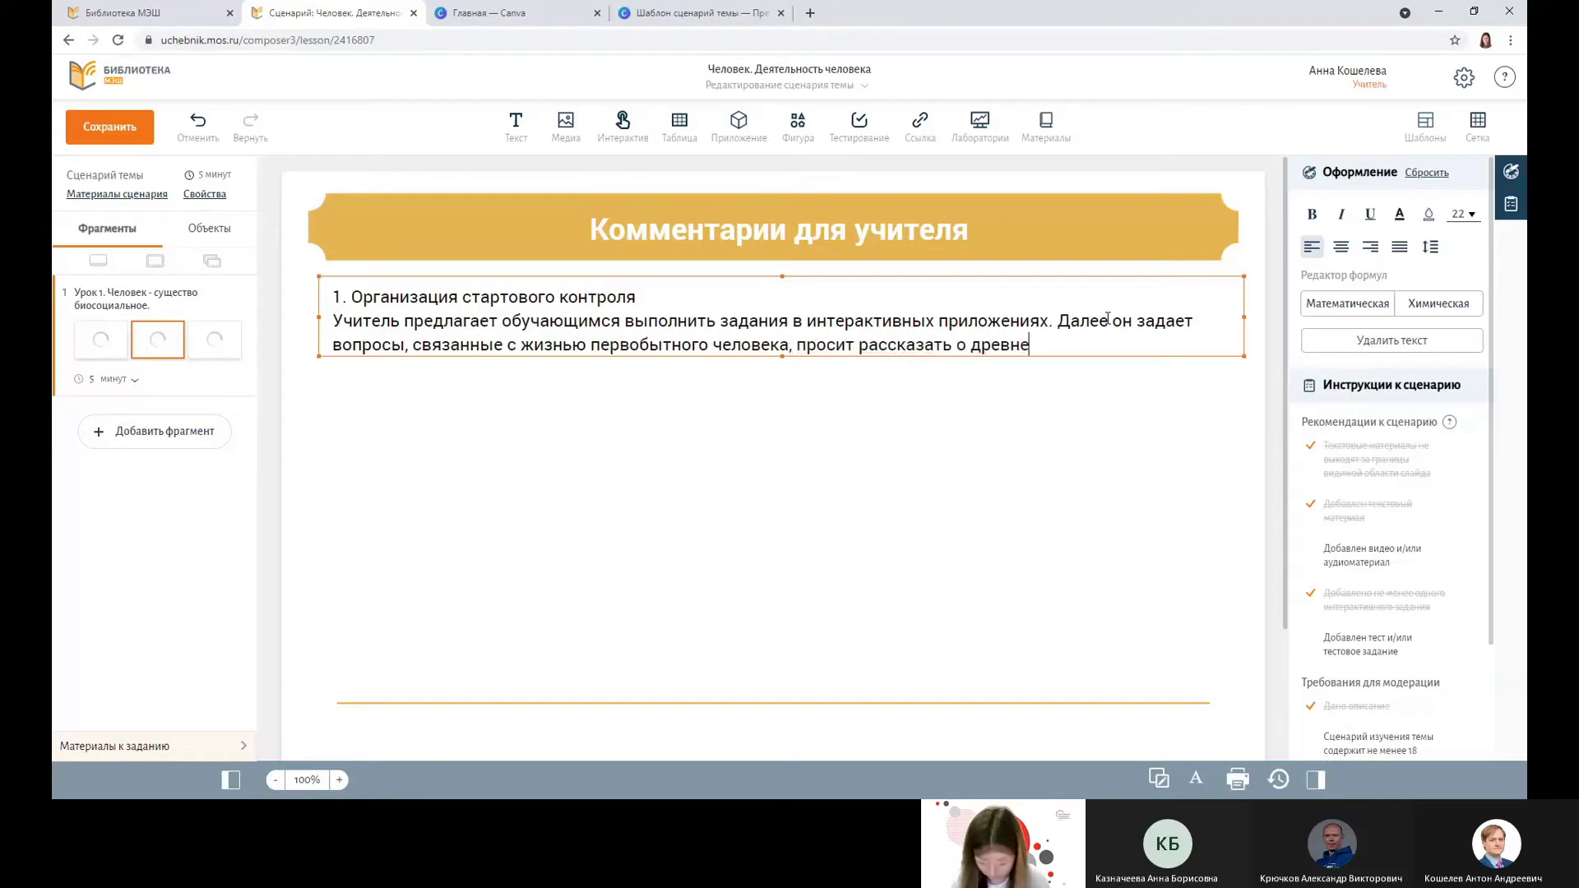
{"action": "key", "text": "BackSpace"}
{"action": "key", "text": "BackSpace"}
{"action": "key", "text": "BackSpace"}
{"action": "type", "text": "ю"}
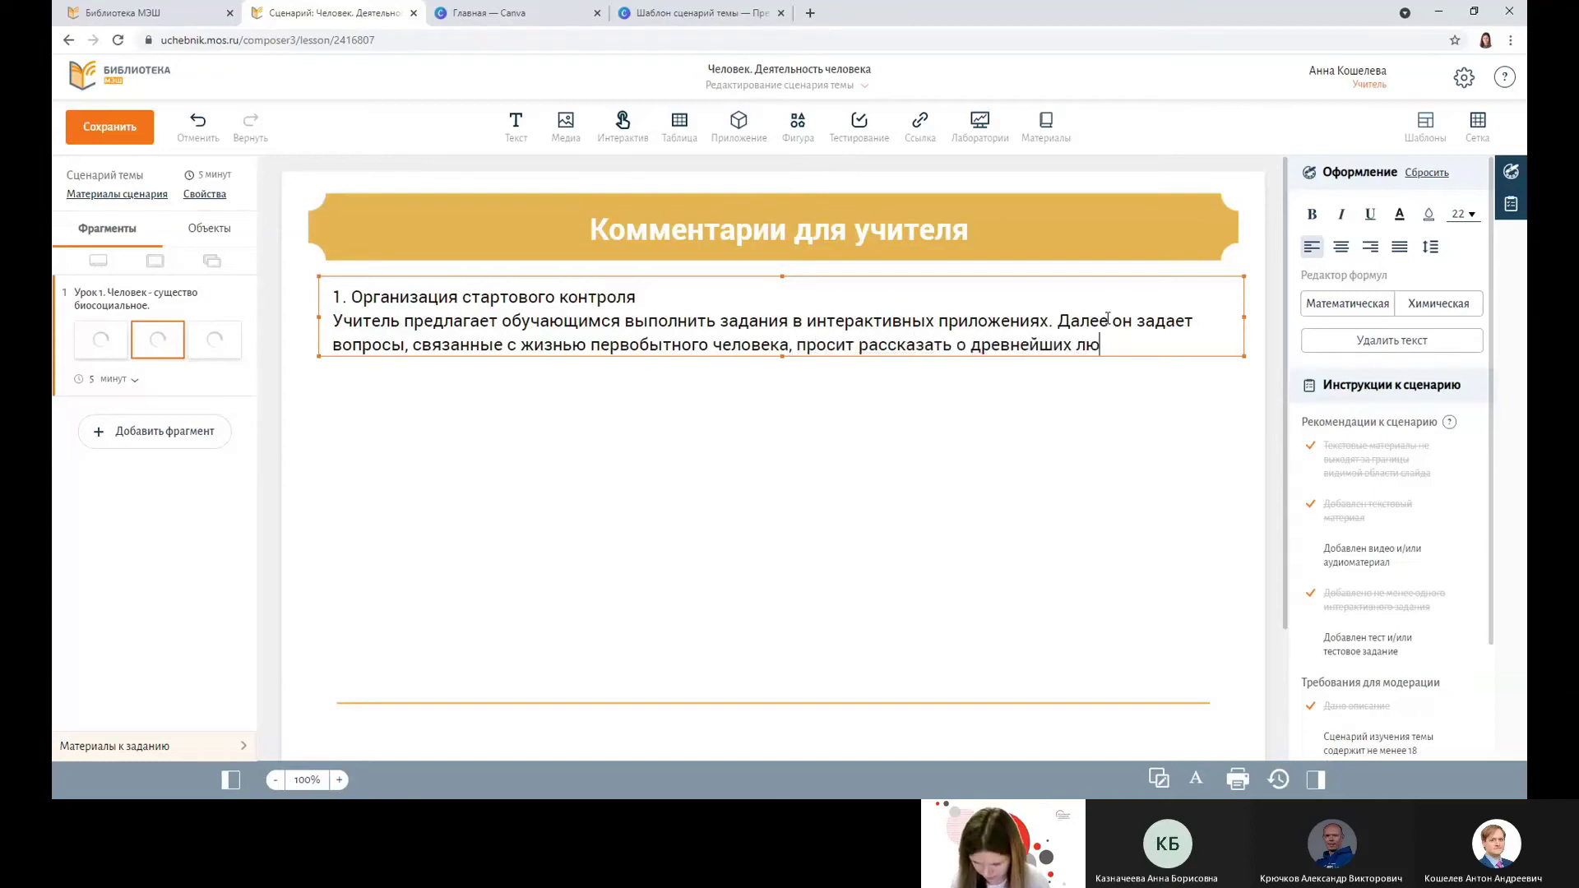
{"action": "type", "text": "дях и появл"}
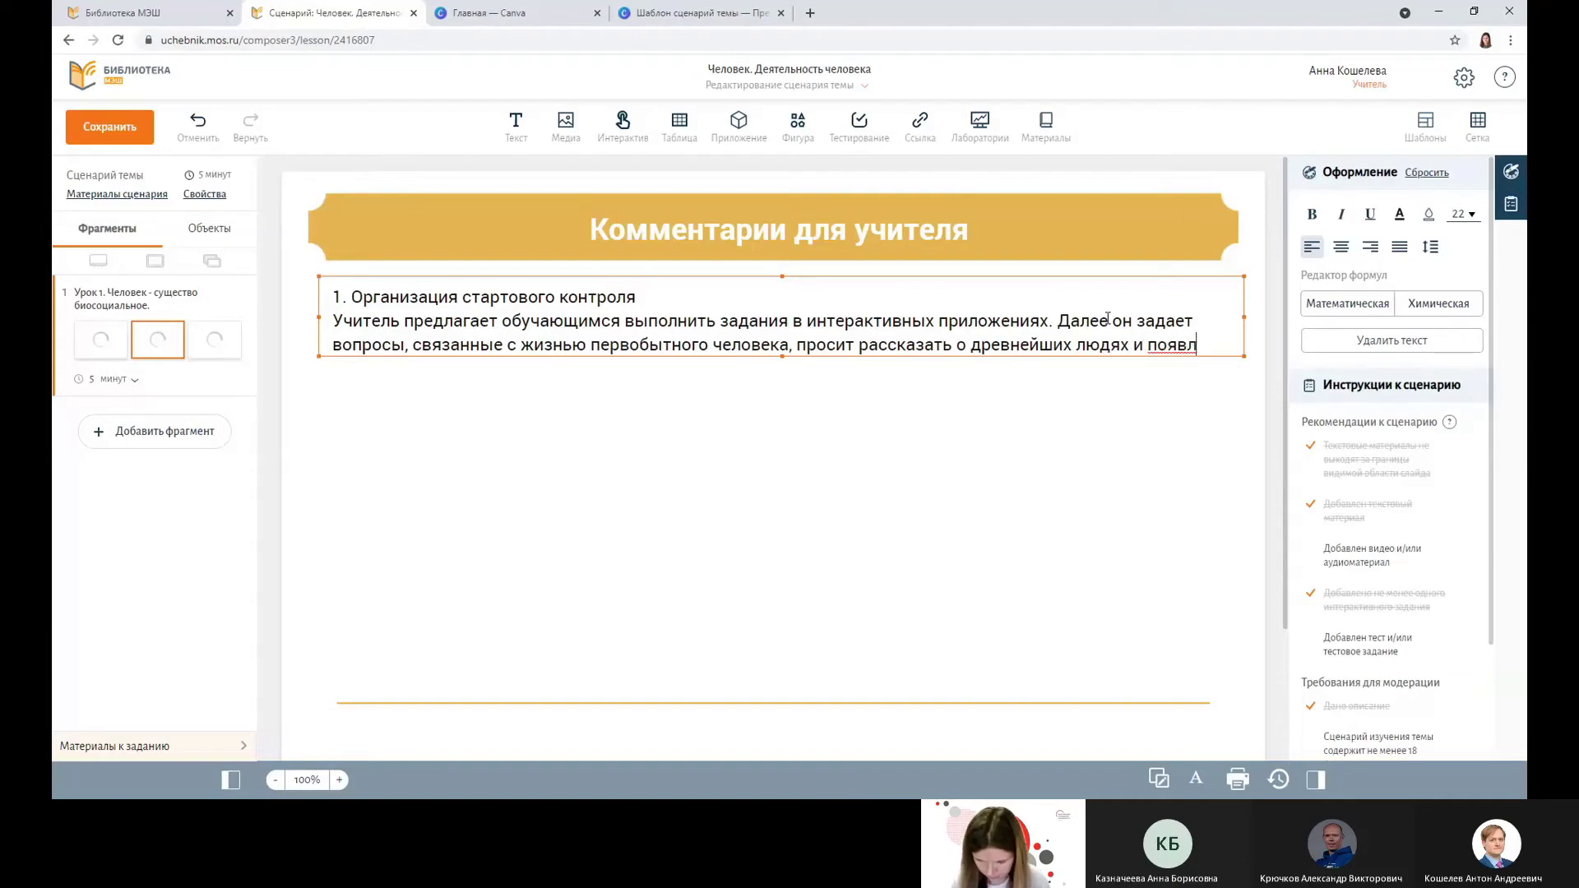
{"action": "type", "text": "ении человека разумного."}
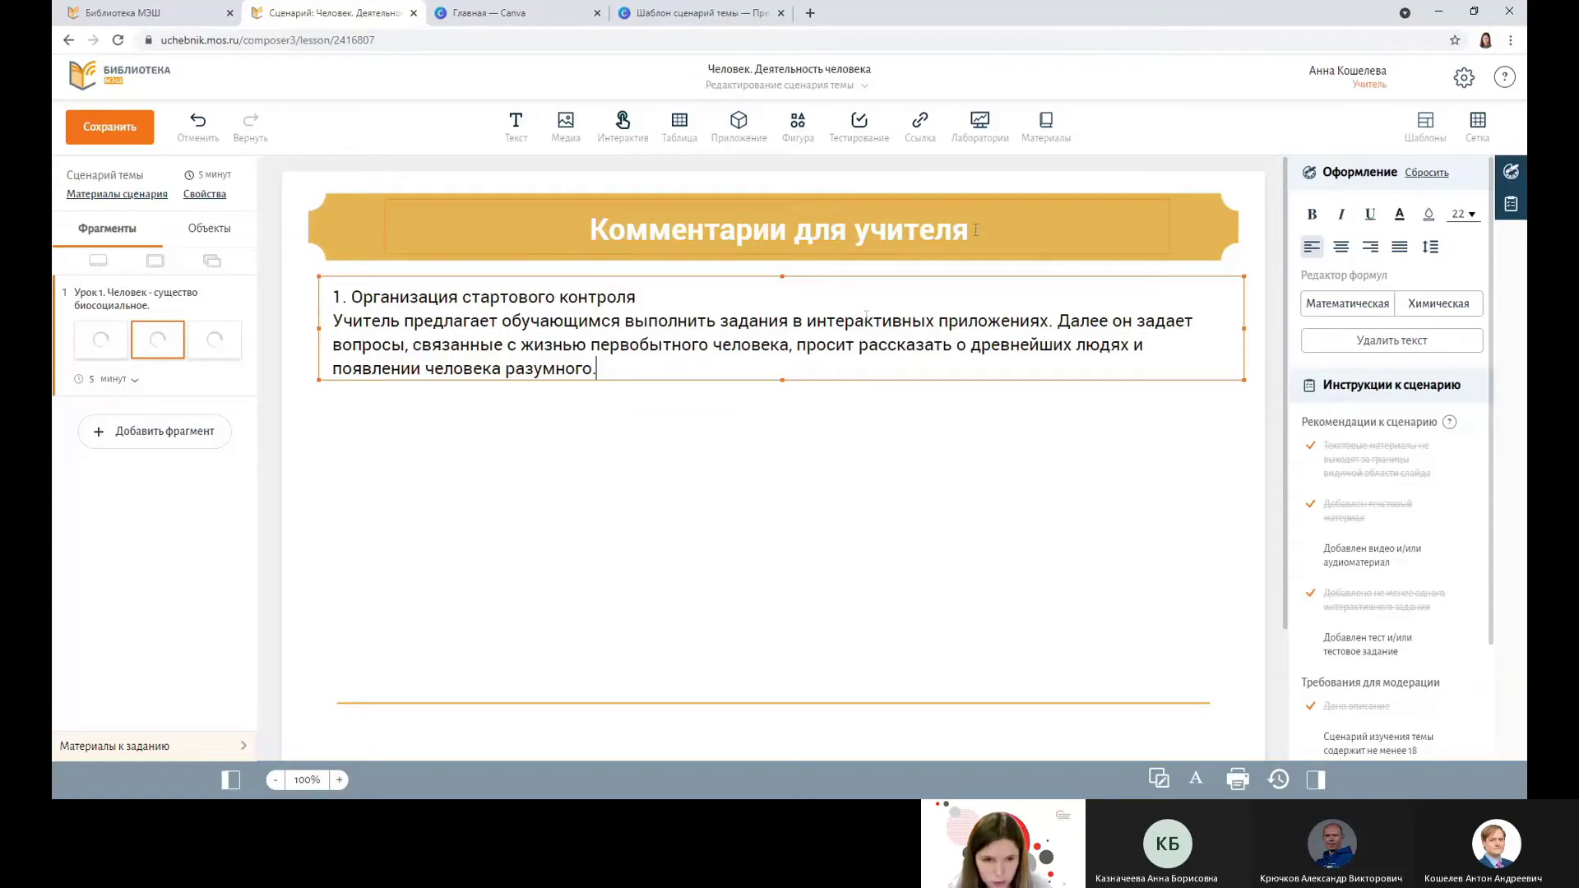
Make the line "1. Организация стартового контроля" bold
{"action": "triple_click", "coordinate": [559, 297]}
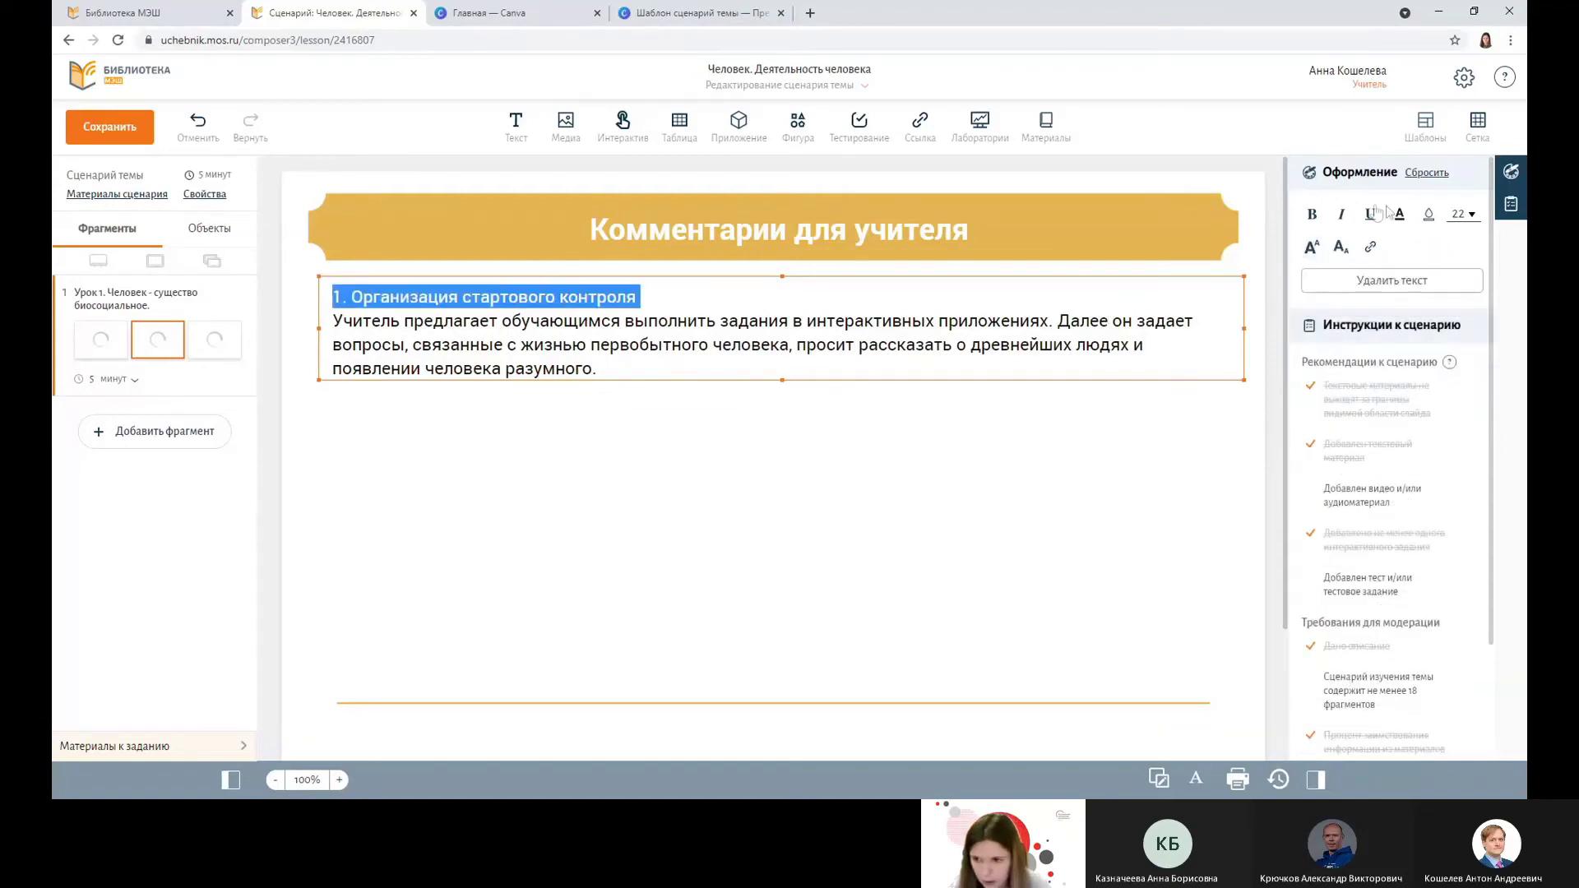
{"action": "left_click", "coordinate": [1312, 214]}
Add the line "2. Данное задание направлено на развитие навыков самоорганизации" below the first teacher comment
{"action": "left_click", "coordinate": [629, 371]}
{"action": "key", "text": "Return"}
{"action": "type", "text": "2"}
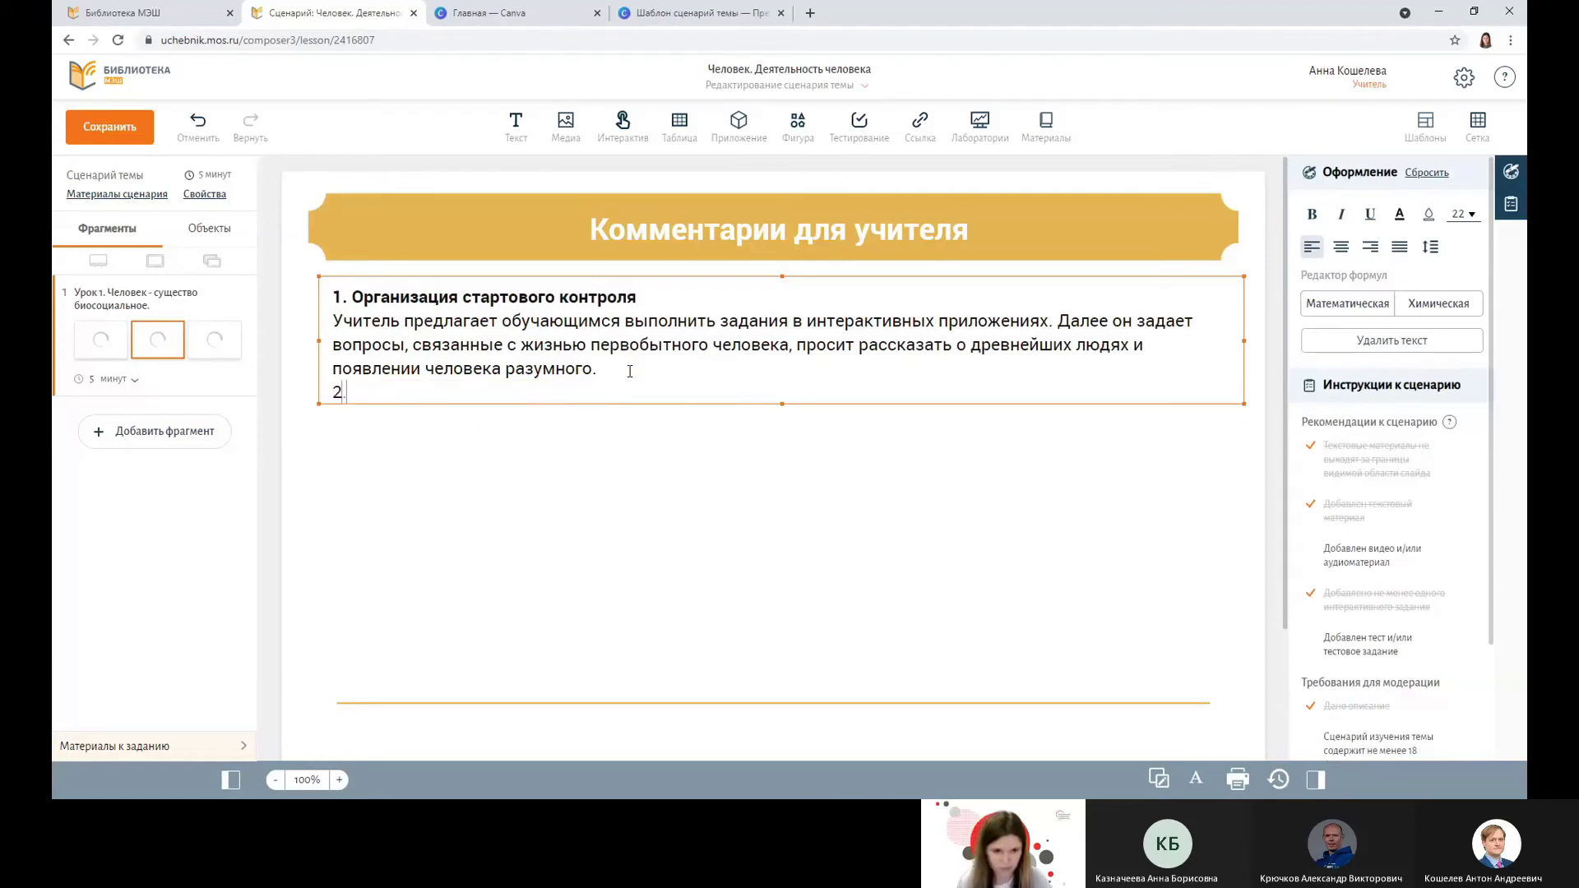
{"action": "type", "text": ". Данное"}
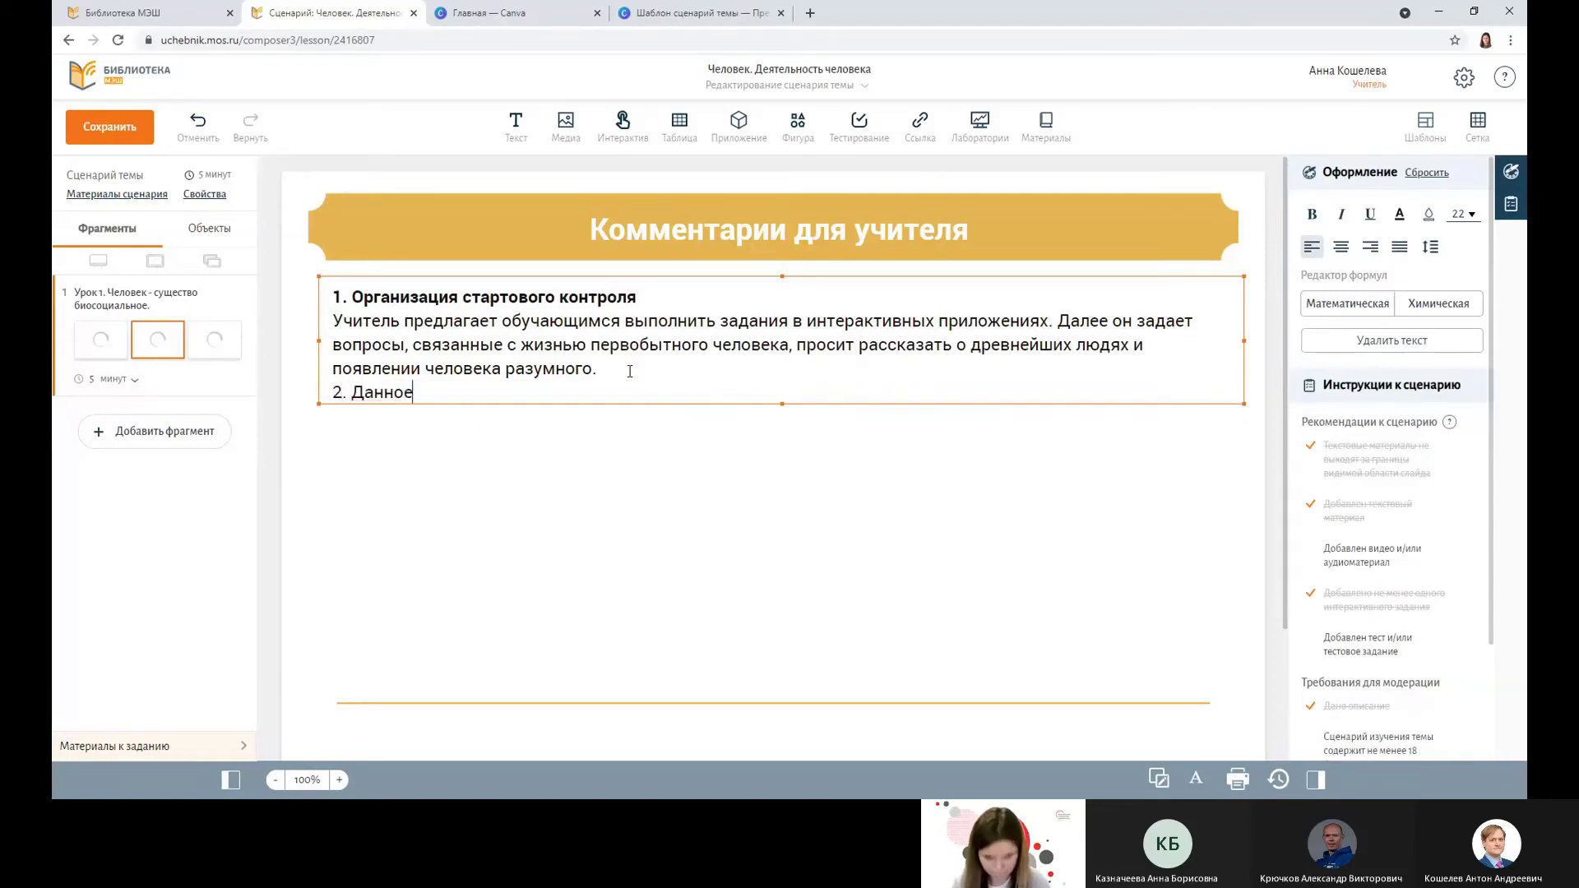
{"action": "type", "text": " зада"}
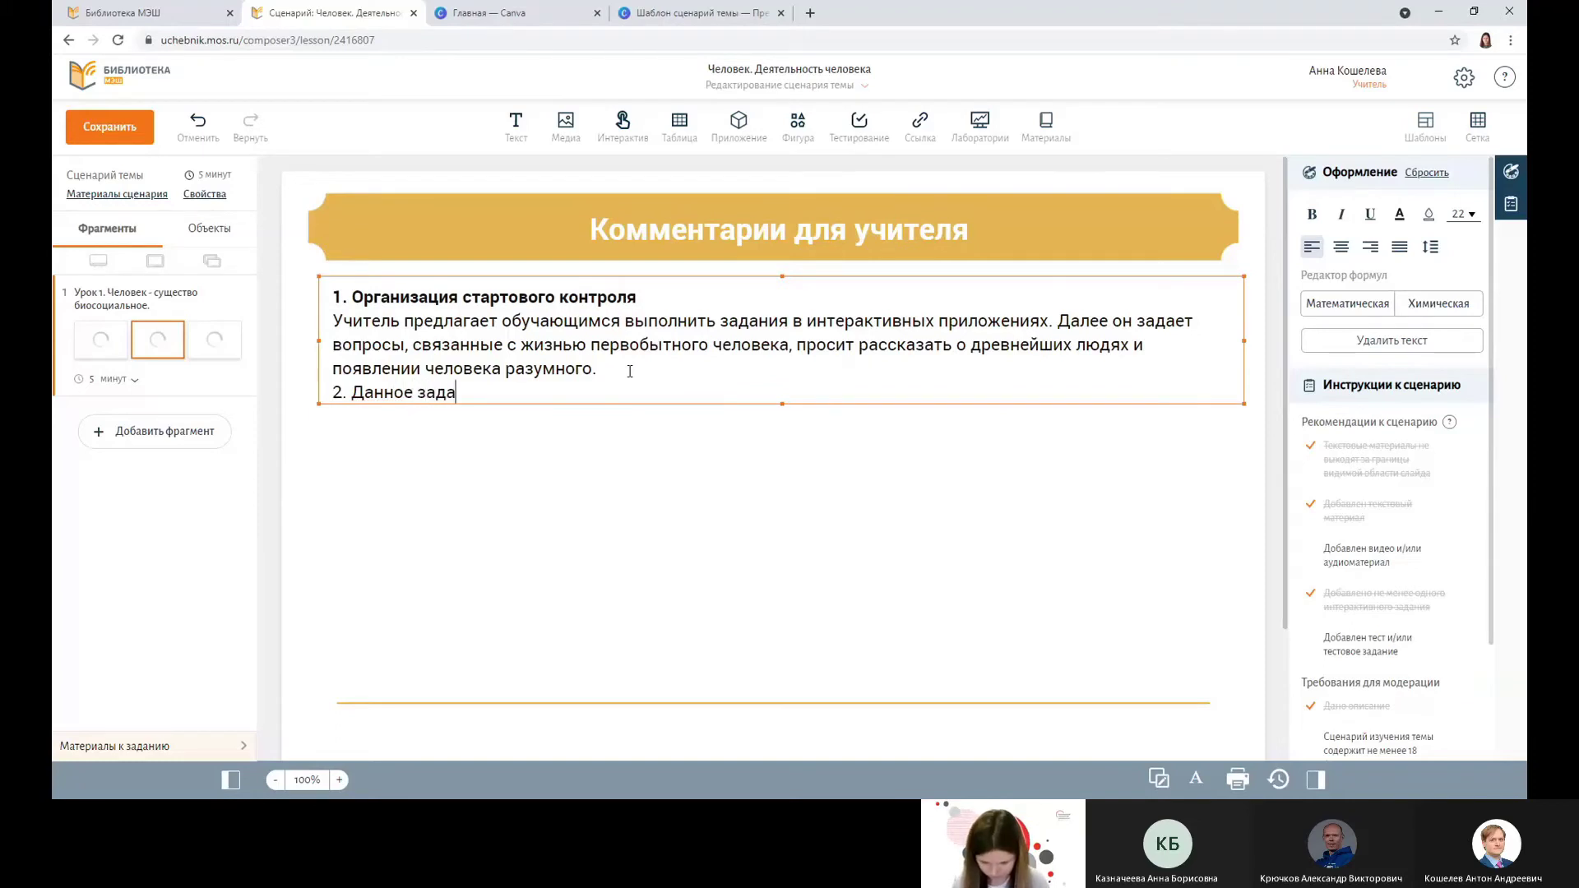
{"action": "type", "text": "ние напр"}
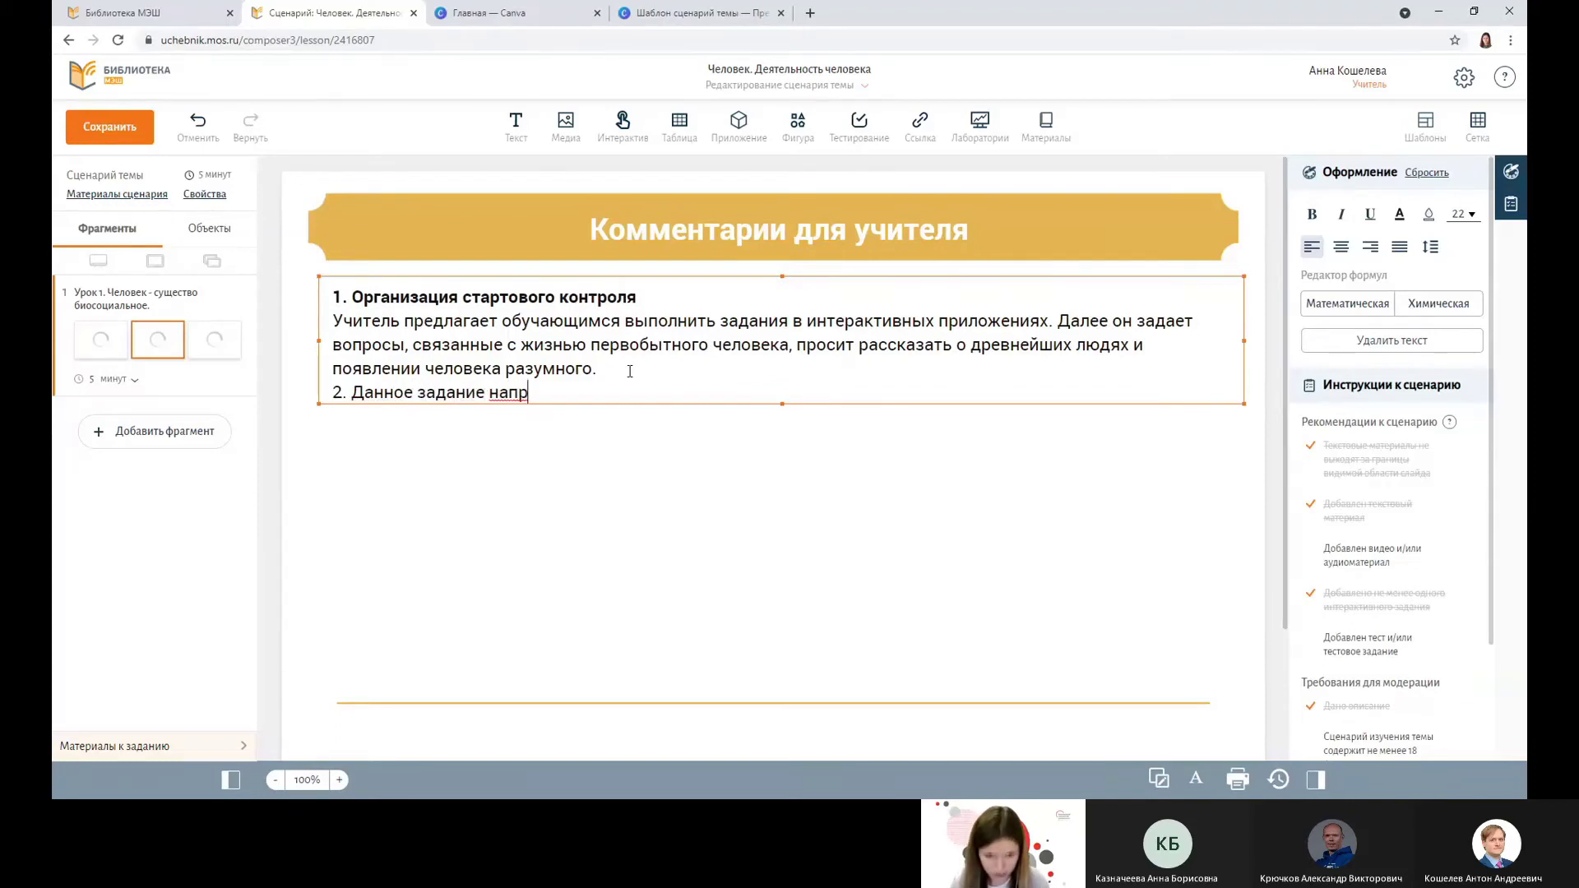
{"action": "type", "text": "ав"}
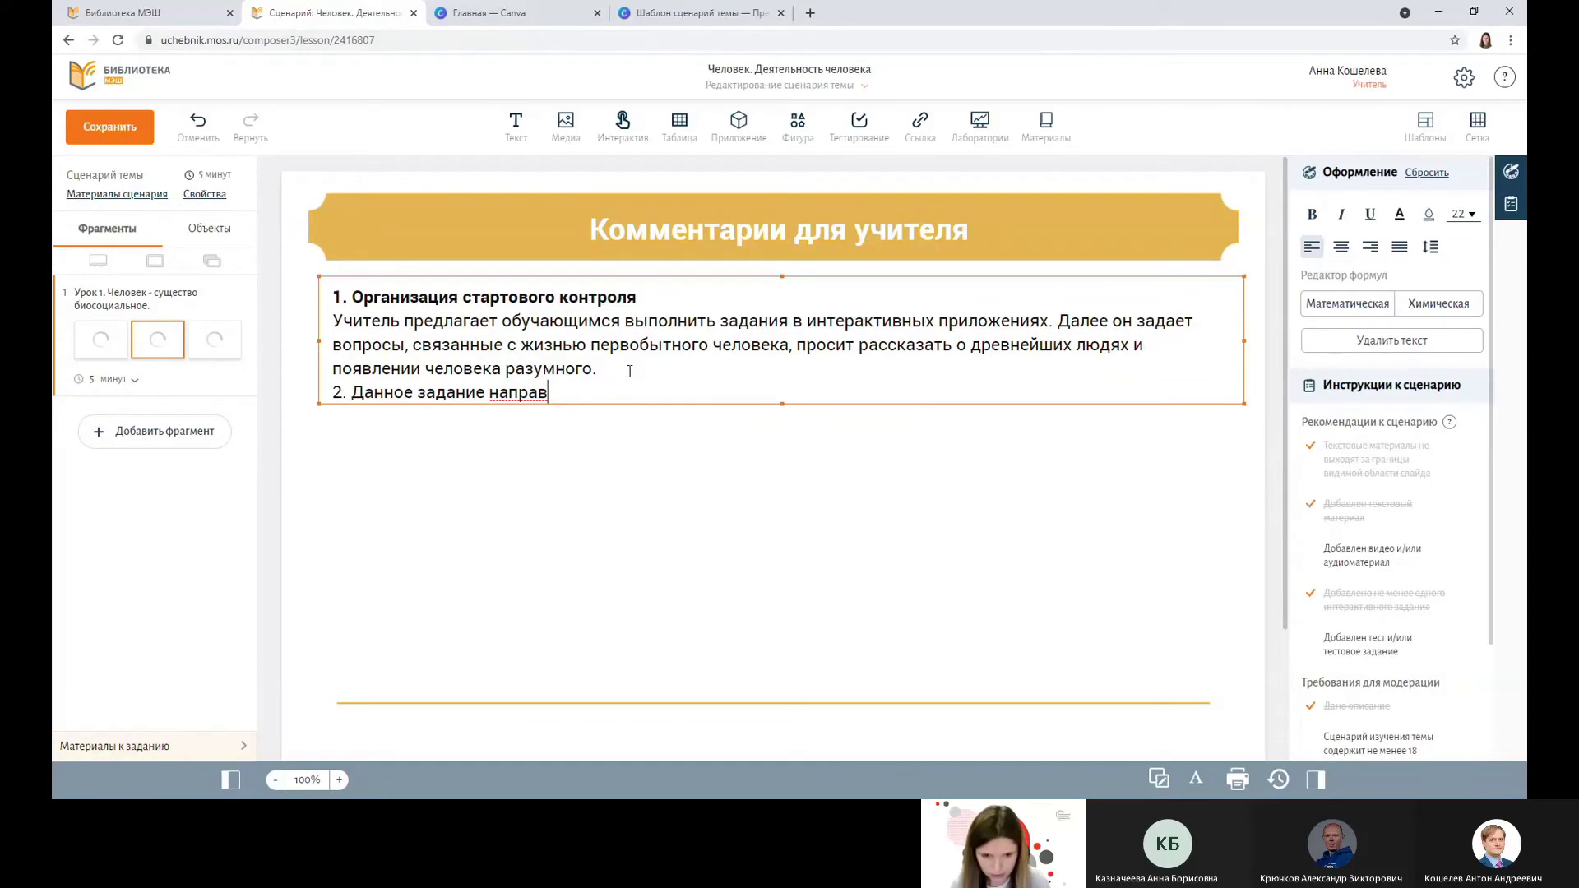
{"action": "type", "text": "лено "}
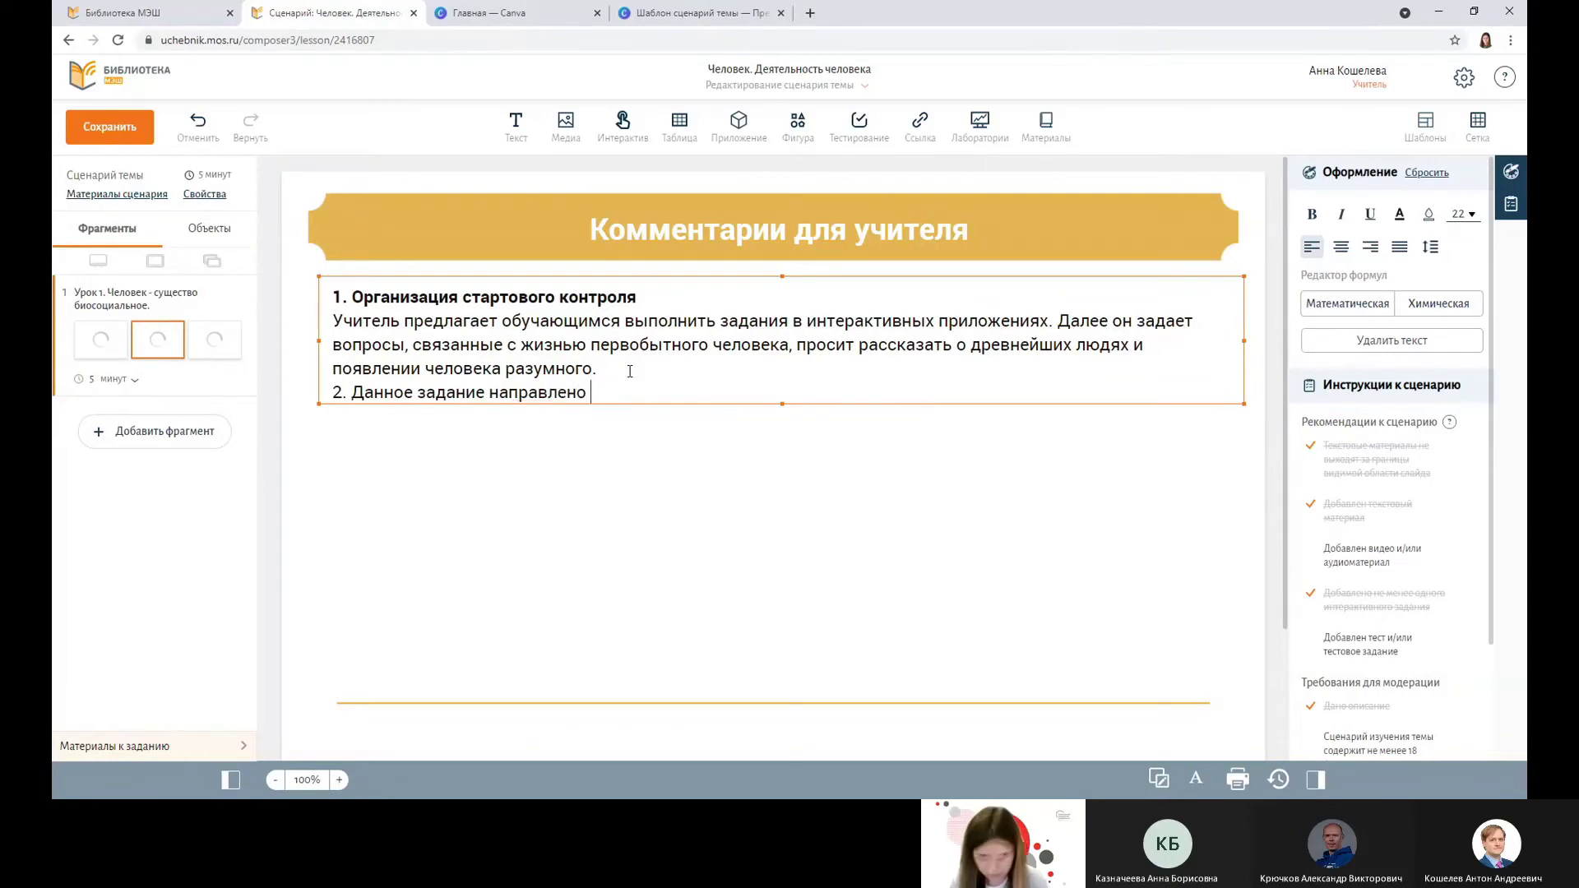
{"action": "type", "text": "на ра"}
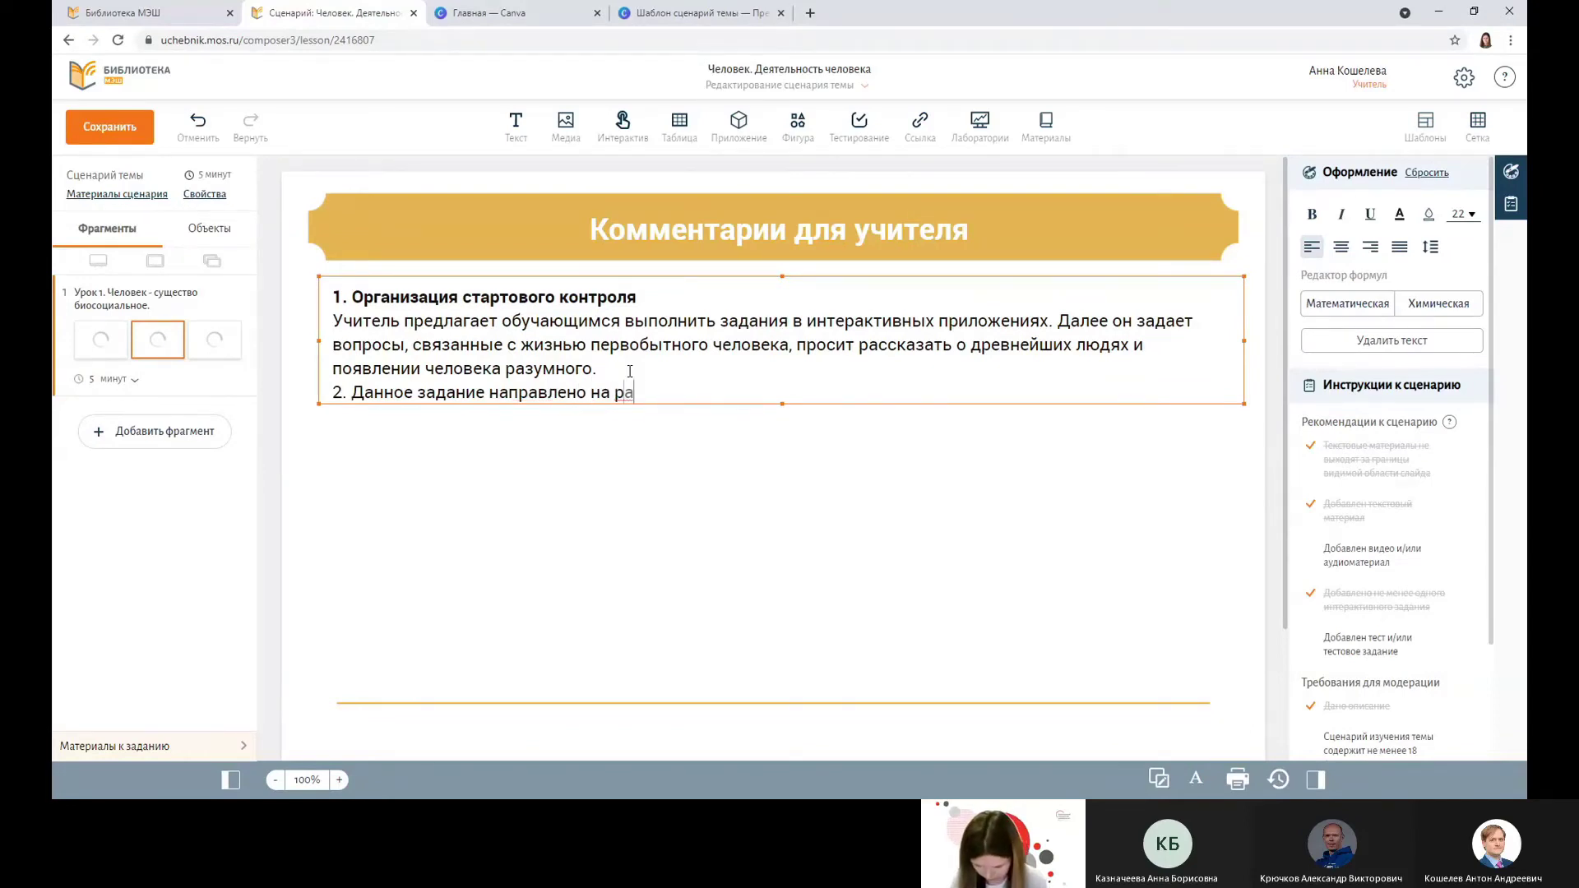
{"action": "type", "text": "звитие на"}
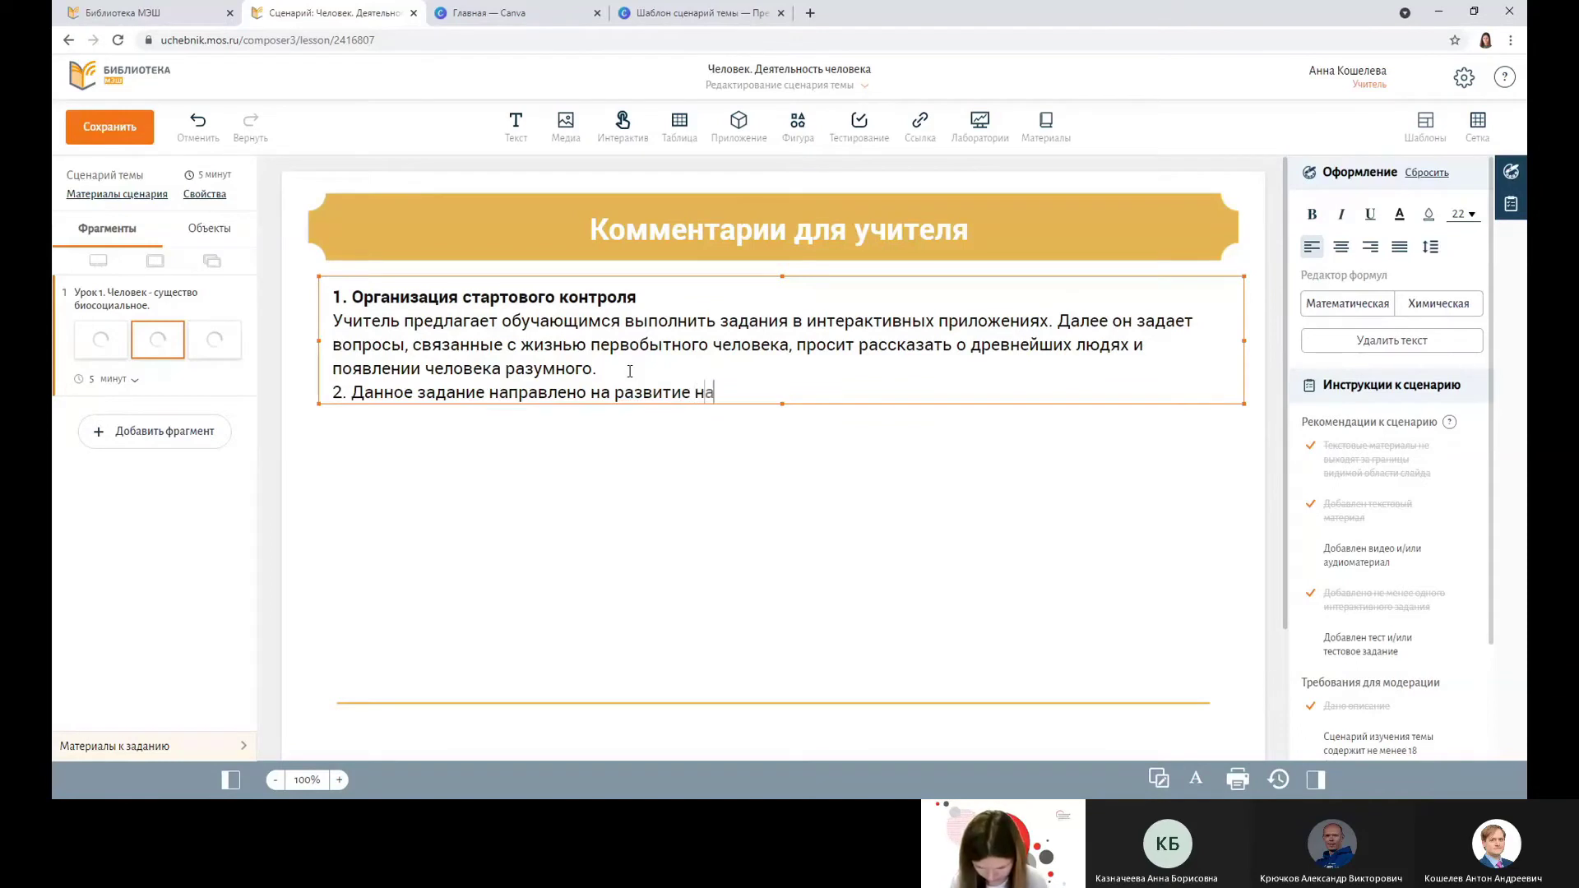
{"action": "type", "text": "выков сам"}
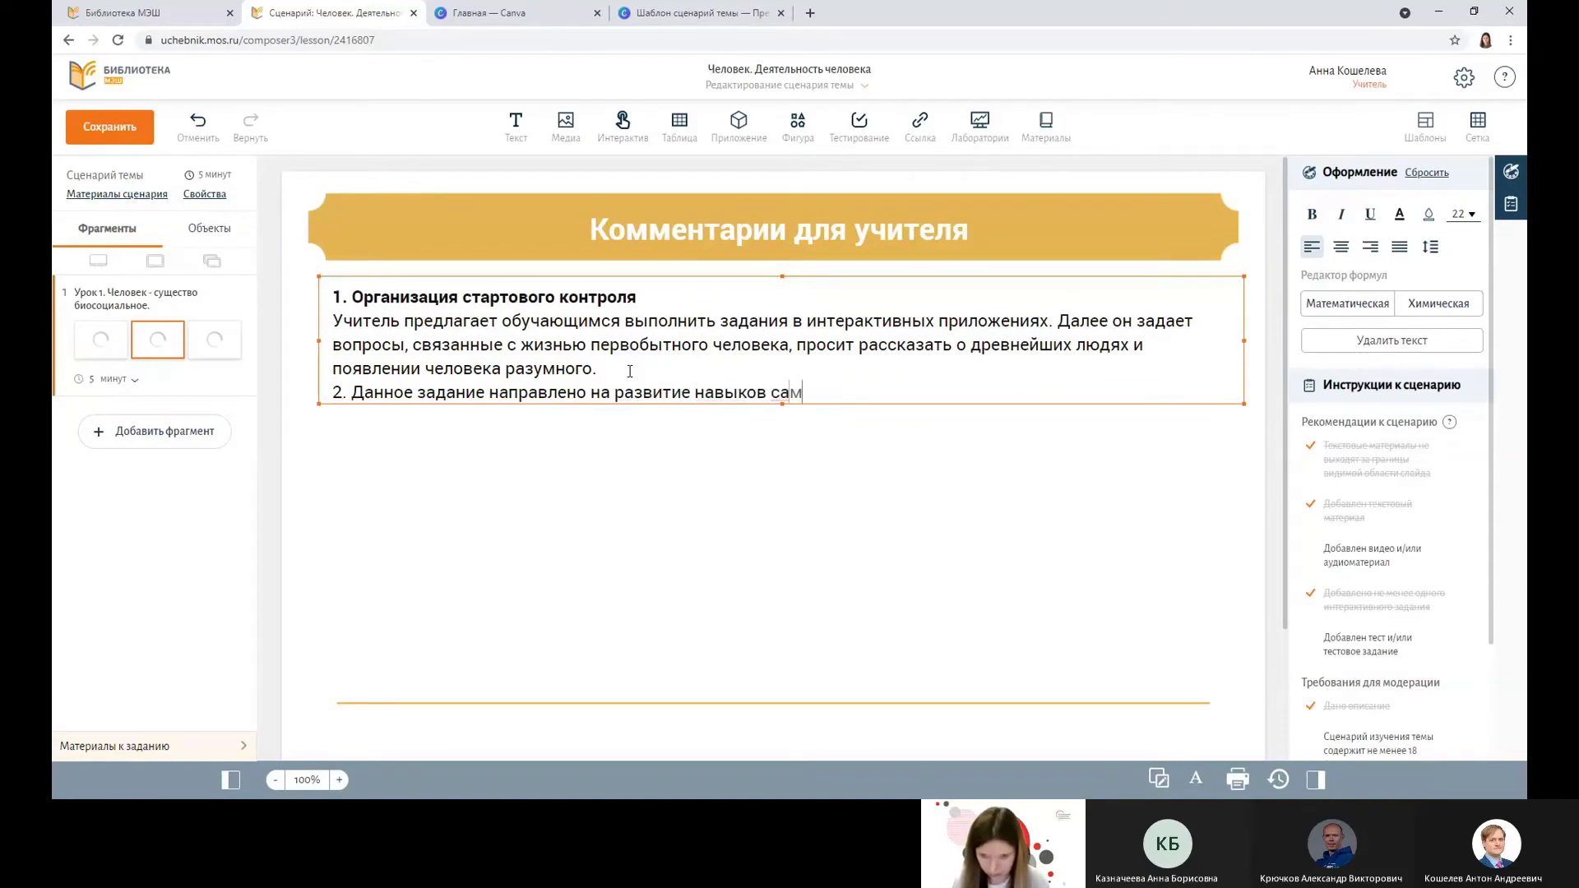
{"action": "type", "text": "оорганизации"}
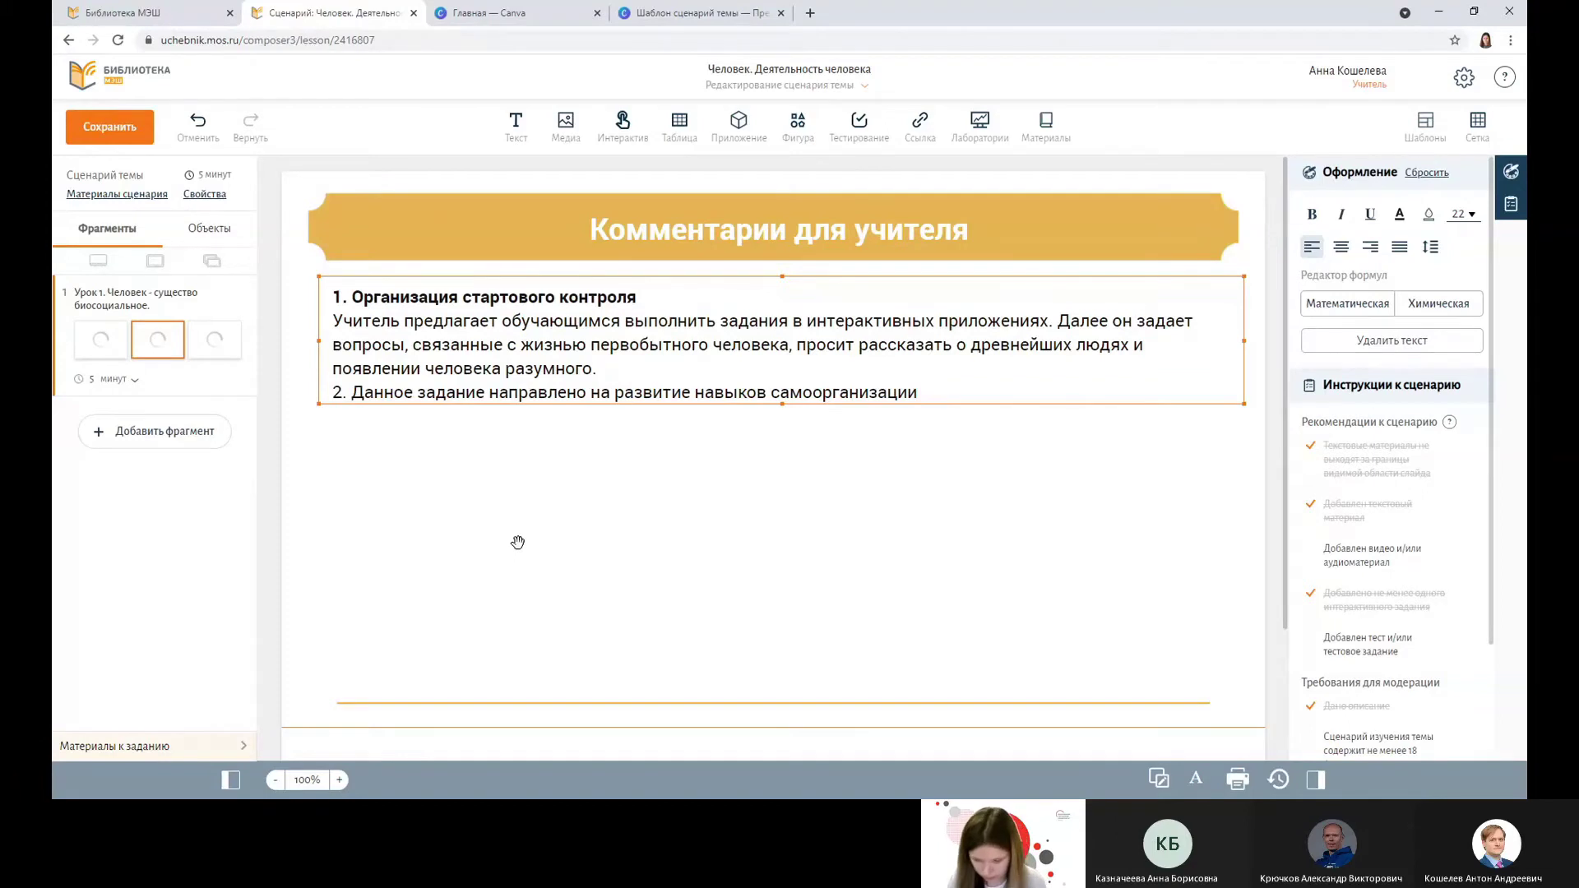
Extend the first comment's last sentence with ", просит сформулировать вопросы для изучения темы."
{"action": "type", "text": "росит"}
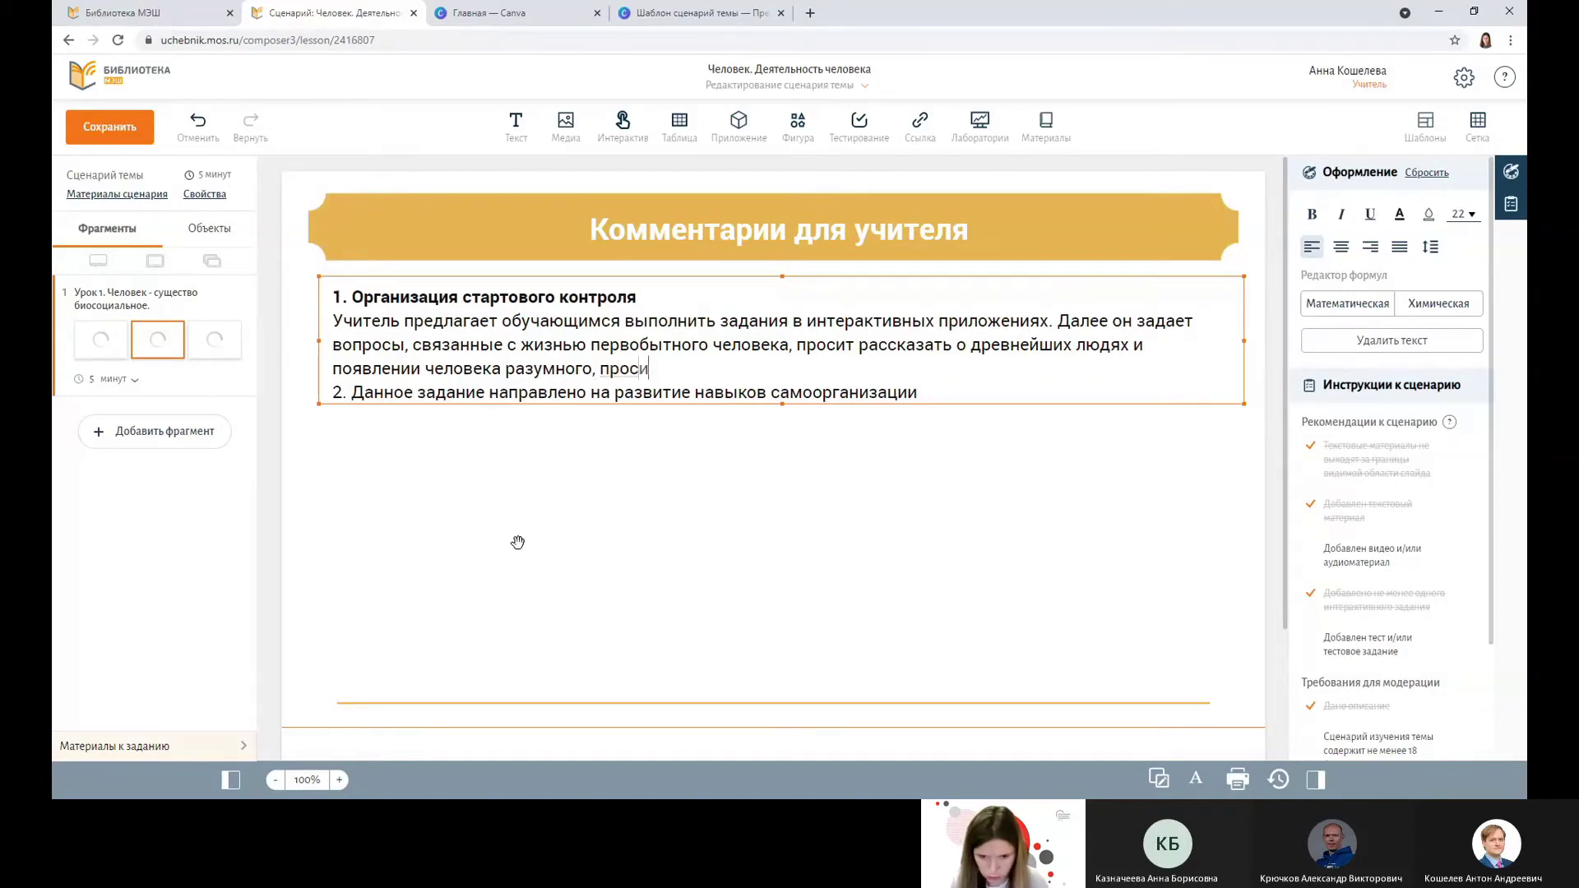
{"action": "type", "text": " сформулирова"}
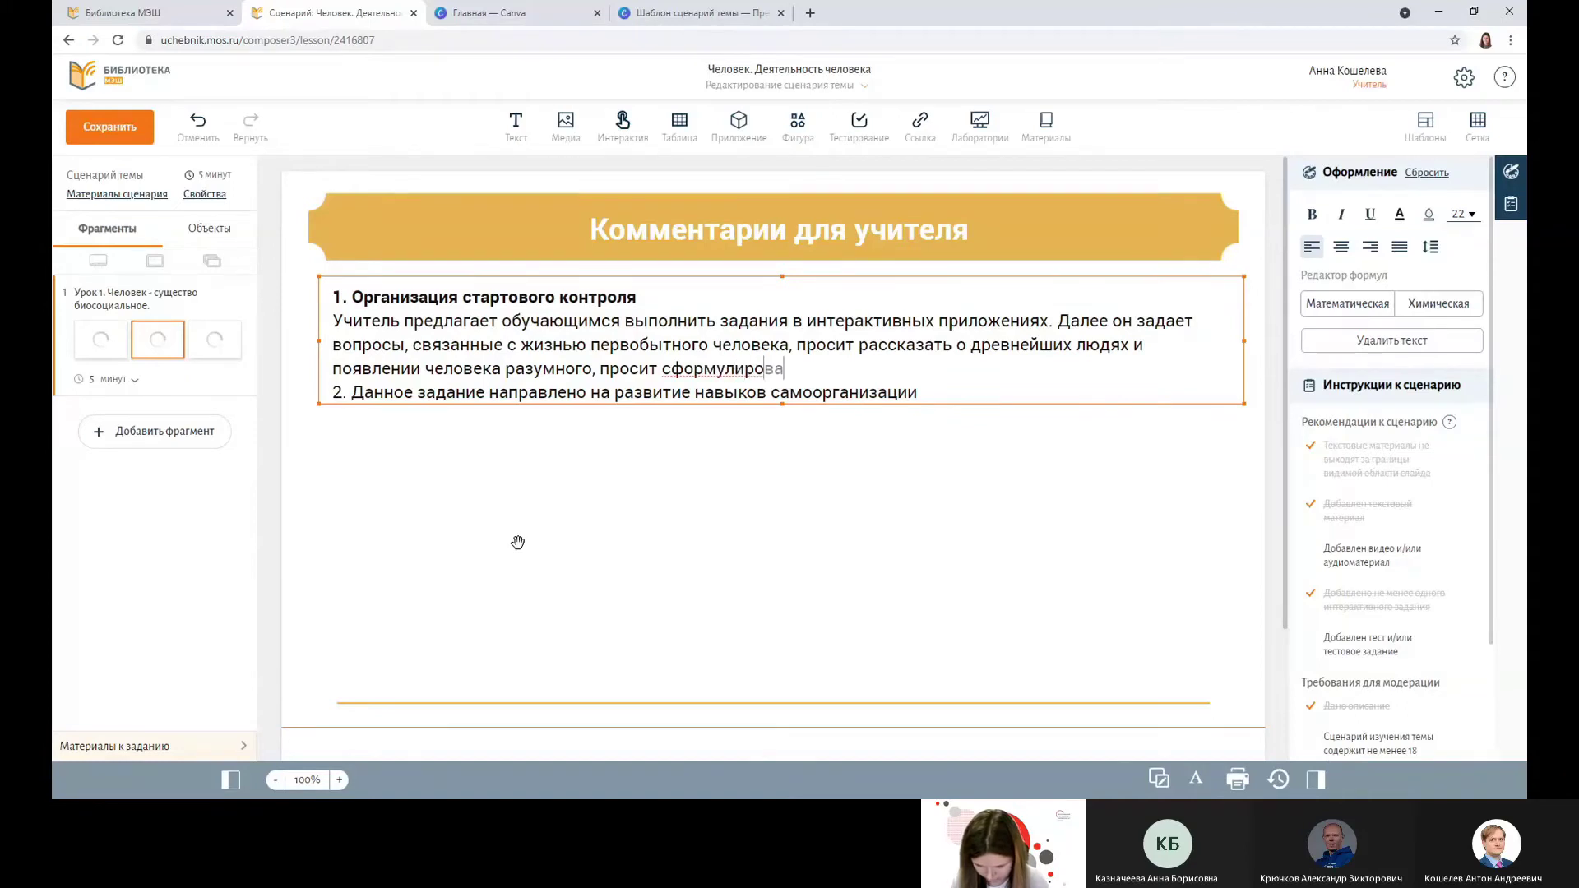
{"action": "type", "text": "ть вопросы"}
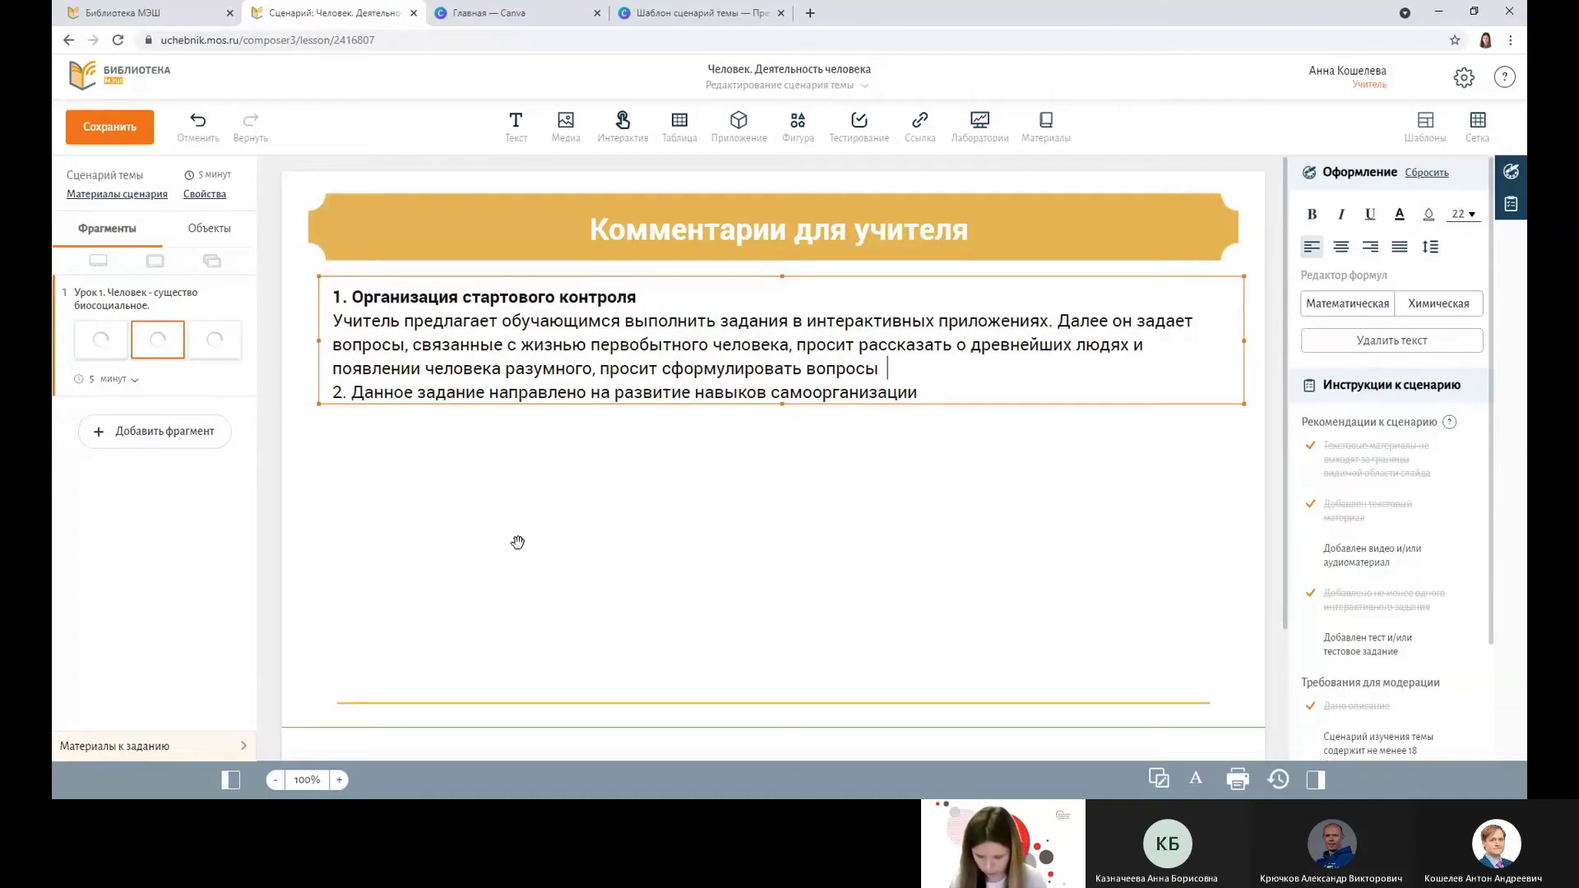
{"action": "type", "text": "  для изучения темы."}
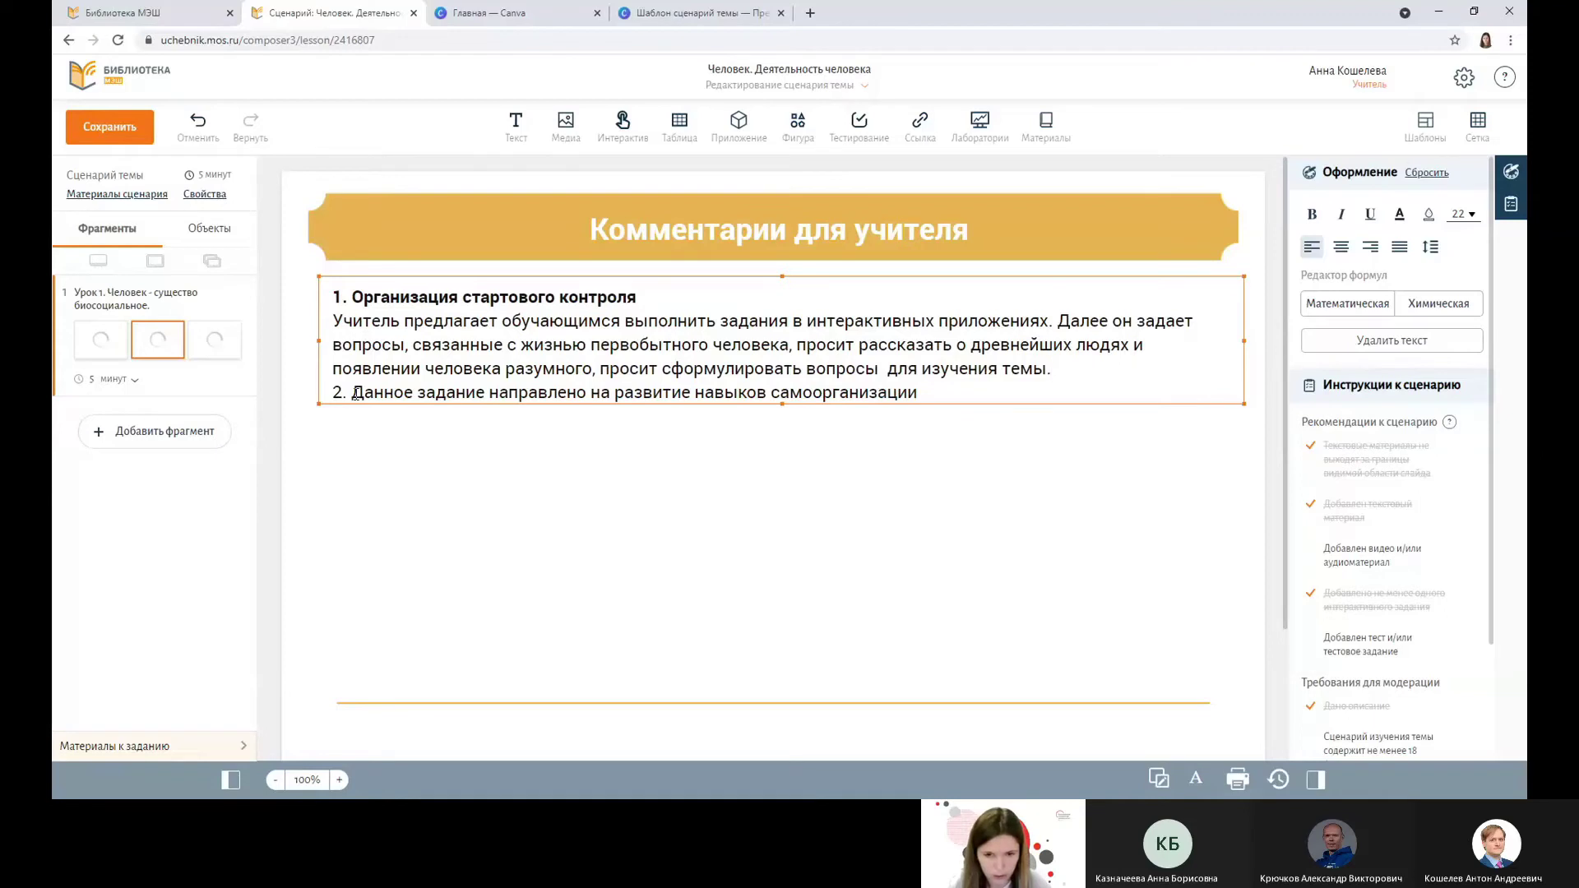
Insert the heading "Развитие компетенций" after "2." on its own line above the self-organization sentence, and make that heading line bold
{"action": "left_click", "coordinate": [352, 393]}
{"action": "key", "text": "Return"}
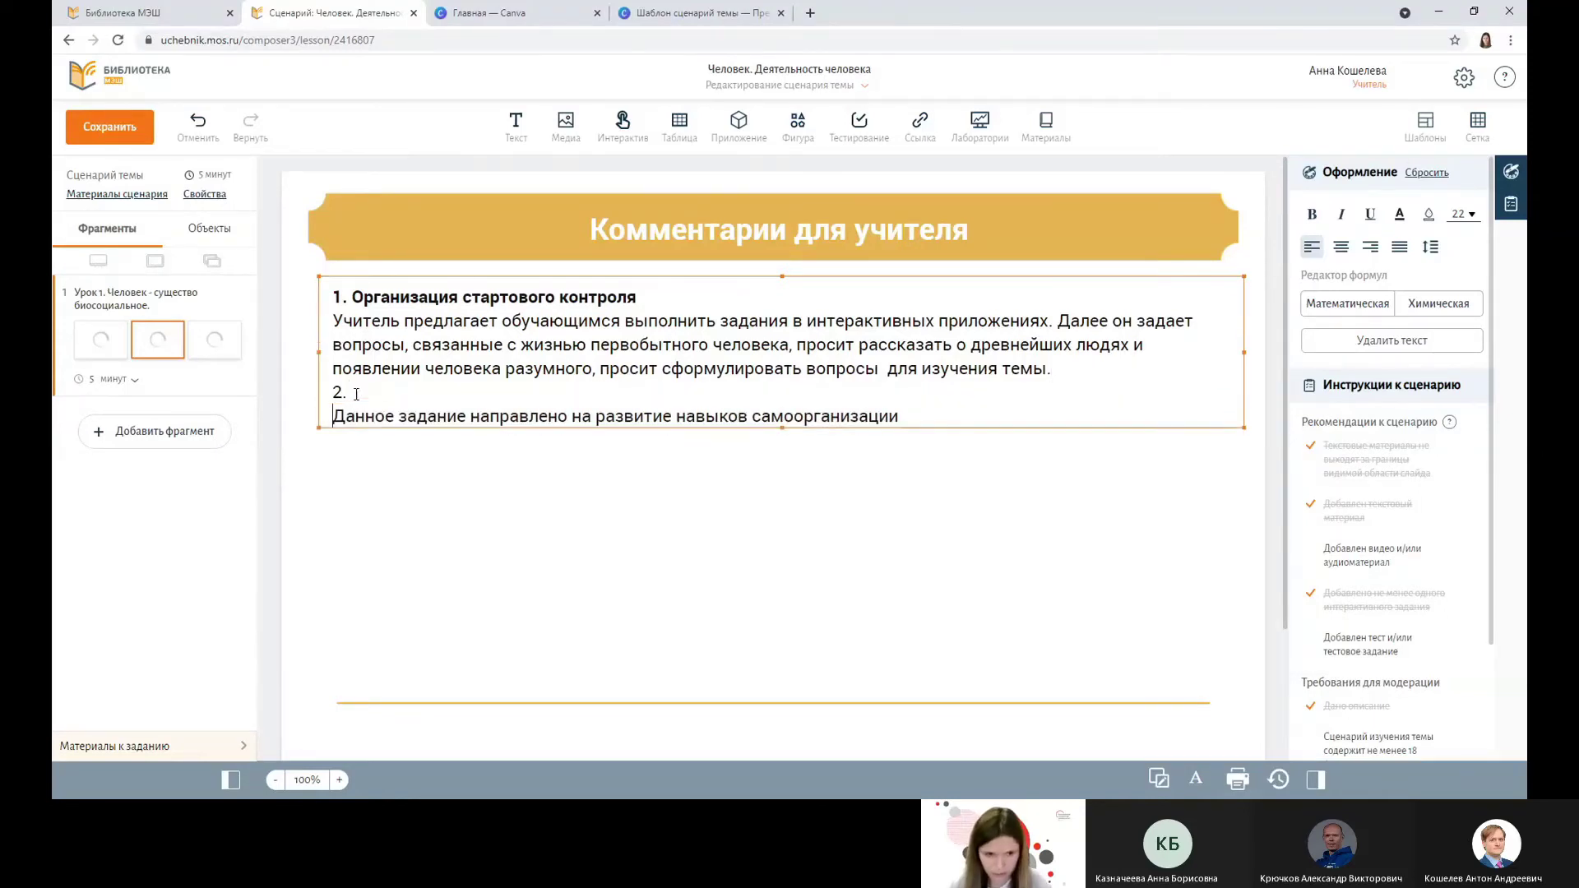
{"action": "type", "text": "Ра"}
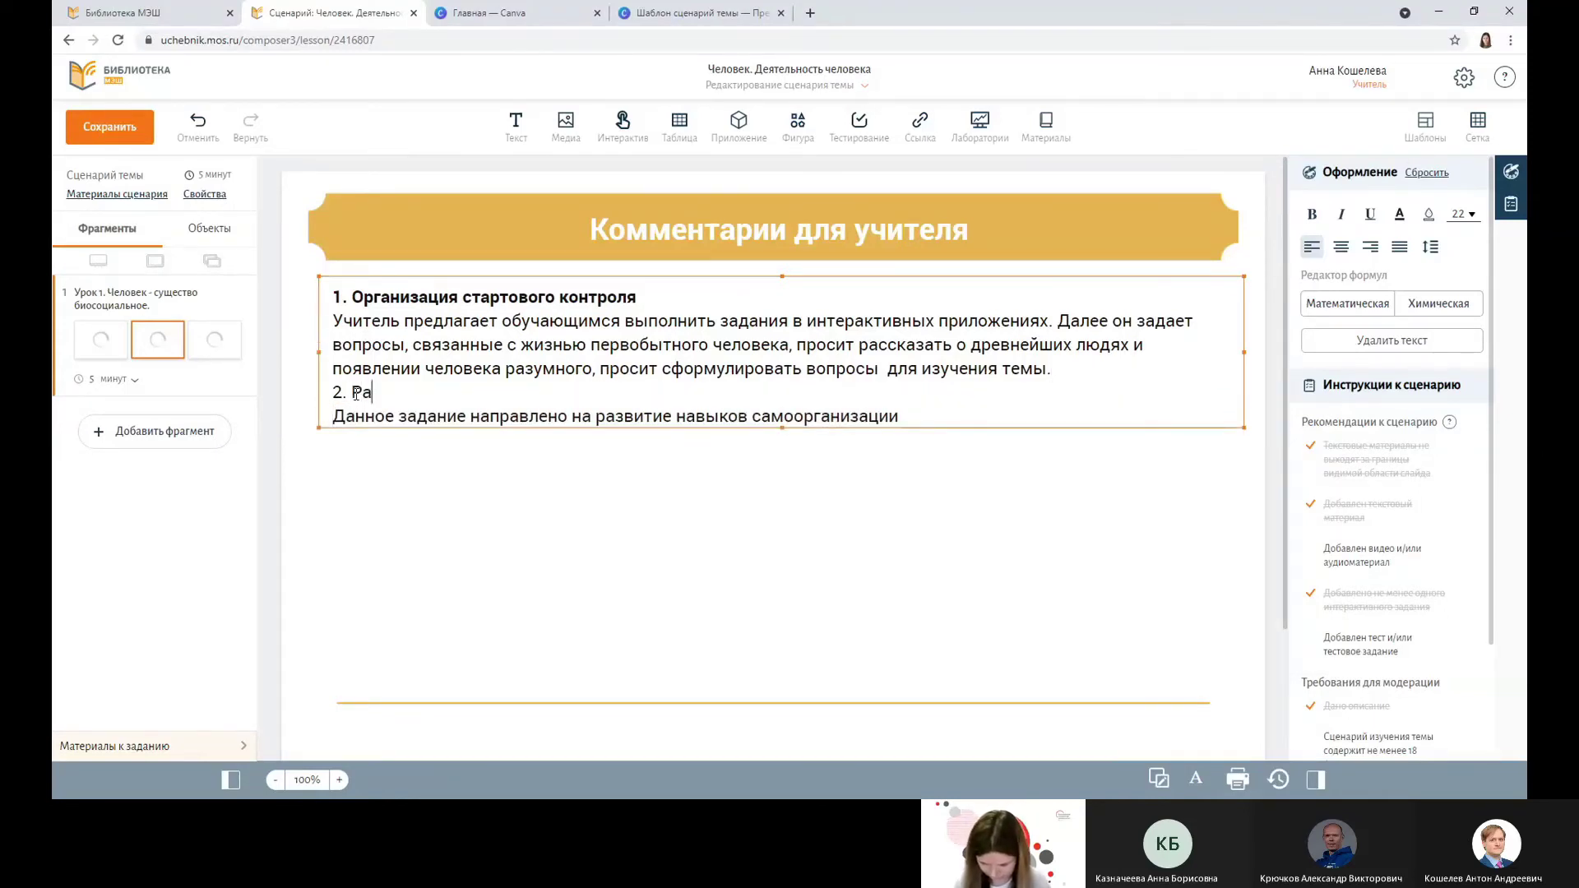
{"action": "type", "text": "звитие компен"}
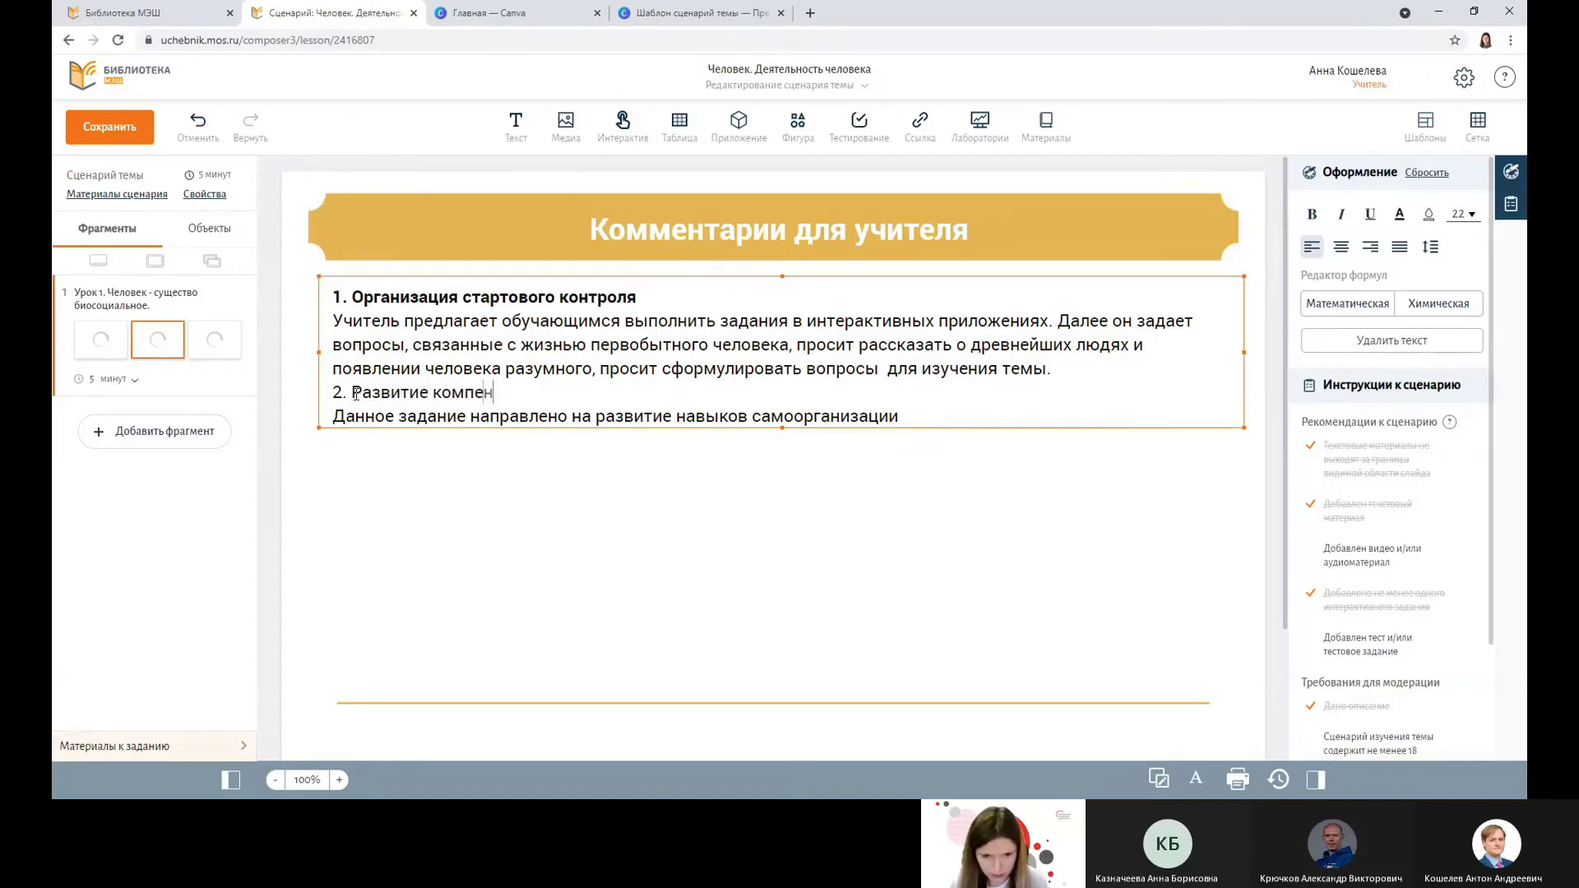
{"action": "key", "text": "BackSpace"}
{"action": "type", "text": "тенций"}
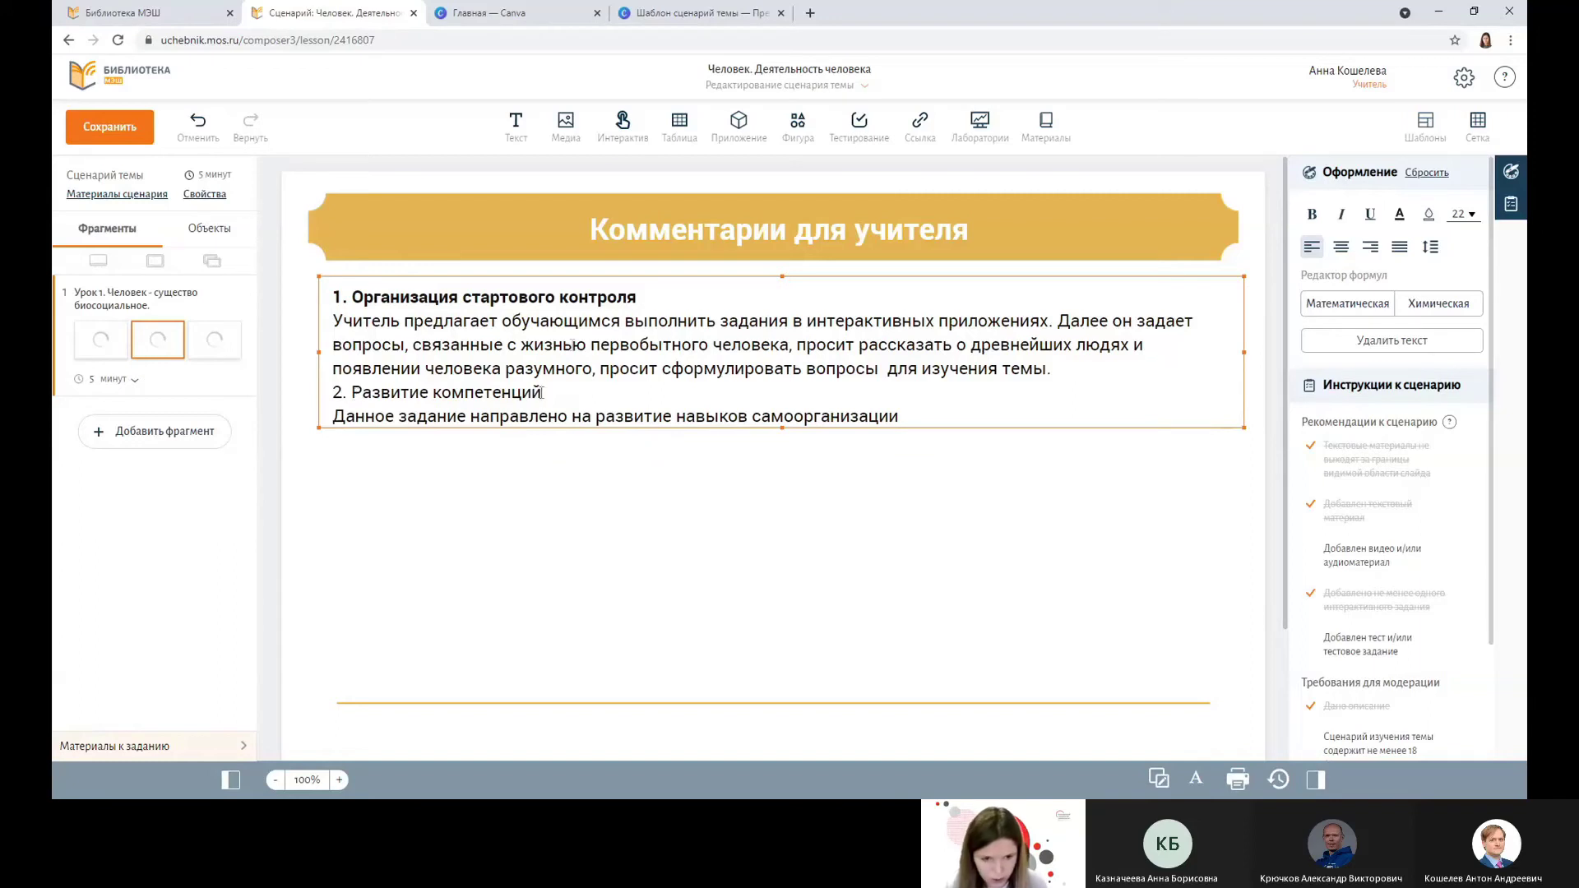
{"action": "double_click", "coordinate": [516, 392]}
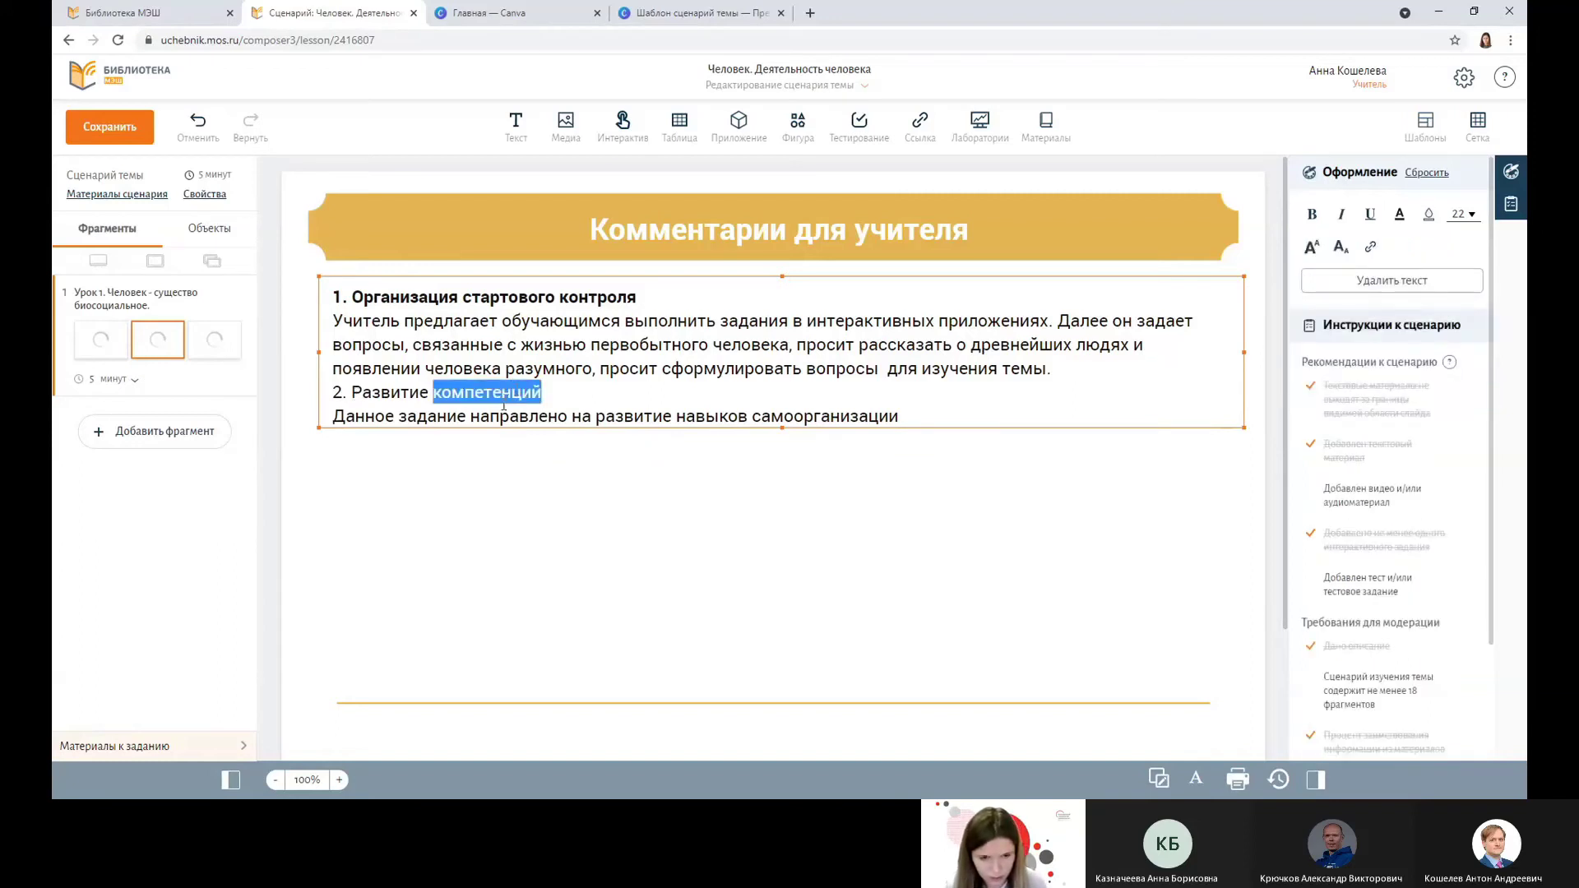
{"action": "triple_click", "coordinate": [509, 393]}
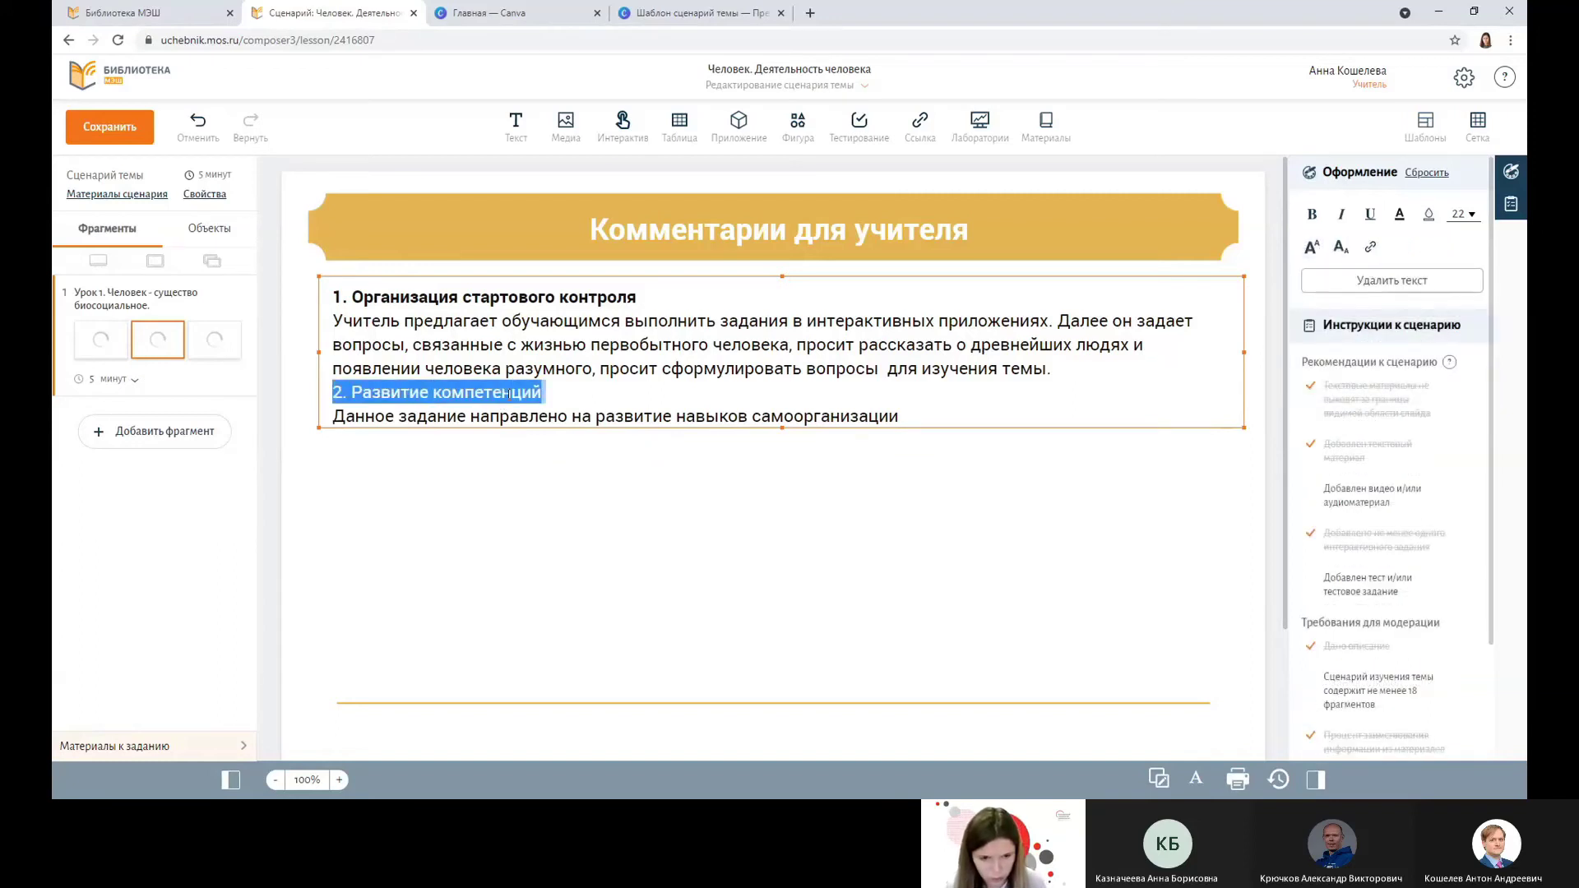
{"action": "left_click", "coordinate": [1306, 215]}
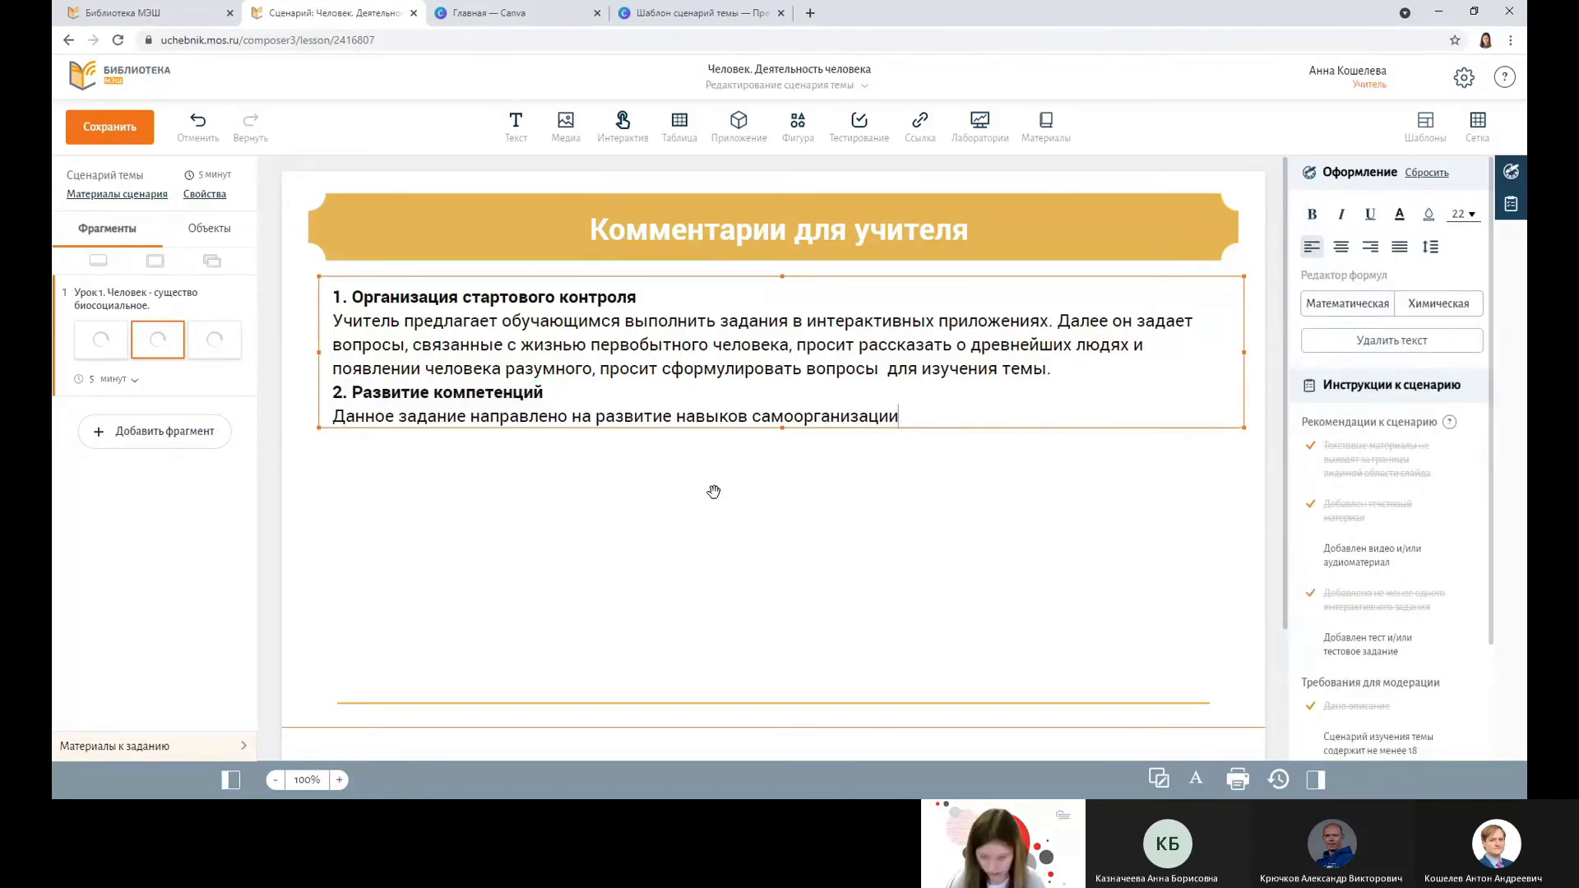
Finish the second comment with ", т. к. предполагает целеполагание." and save the scenario
{"action": "type", "text": "т. к. пре"}
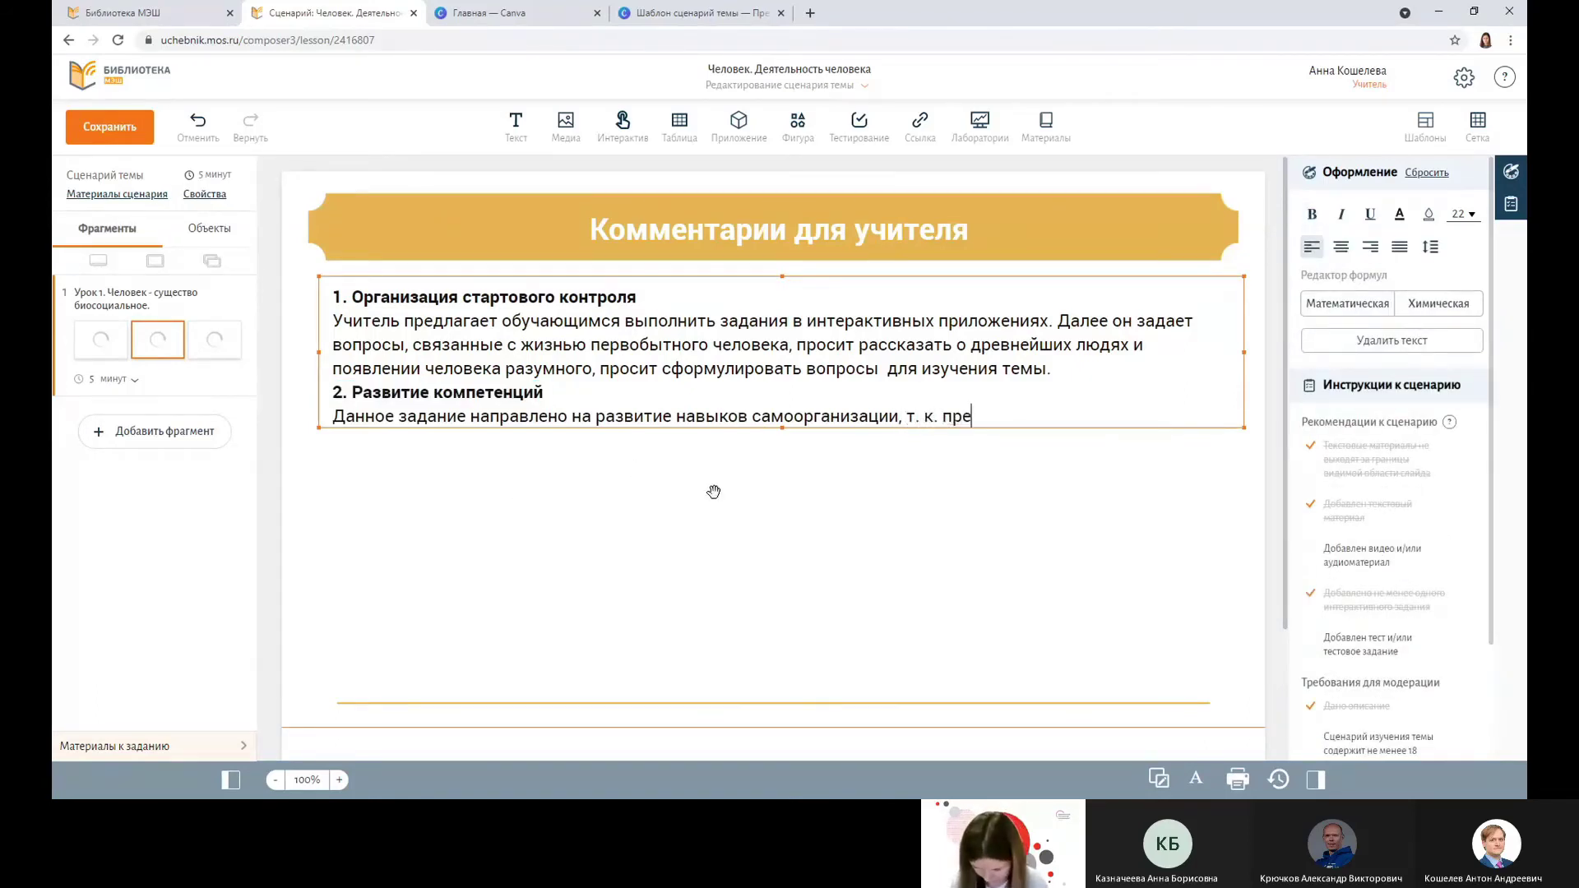
{"action": "type", "text": "дполагает целеполагание."}
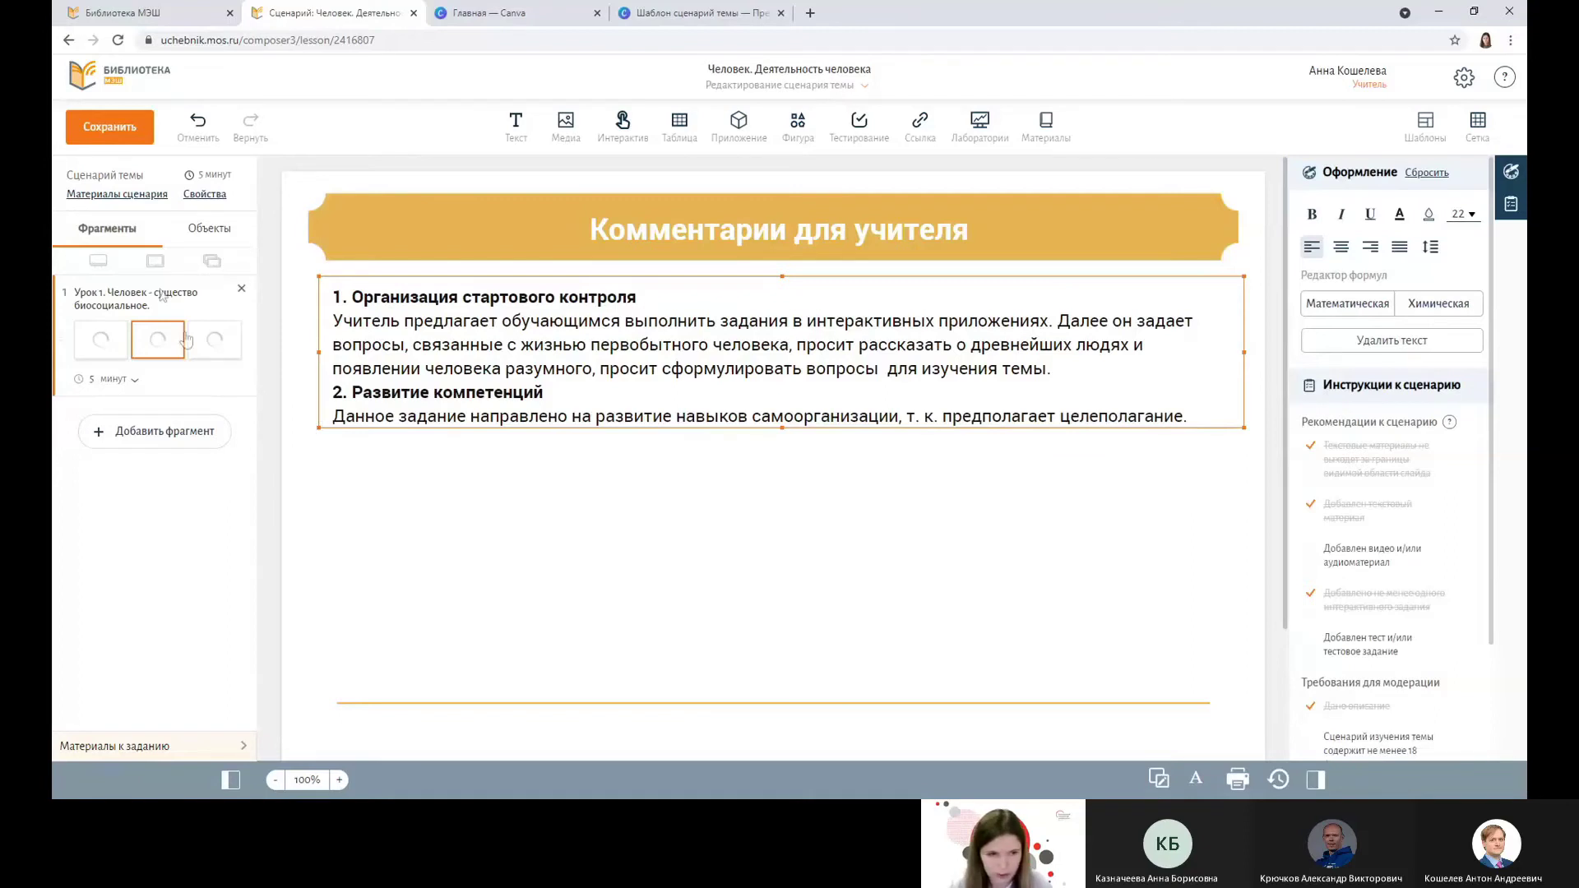
{"action": "left_click", "coordinate": [104, 125]}
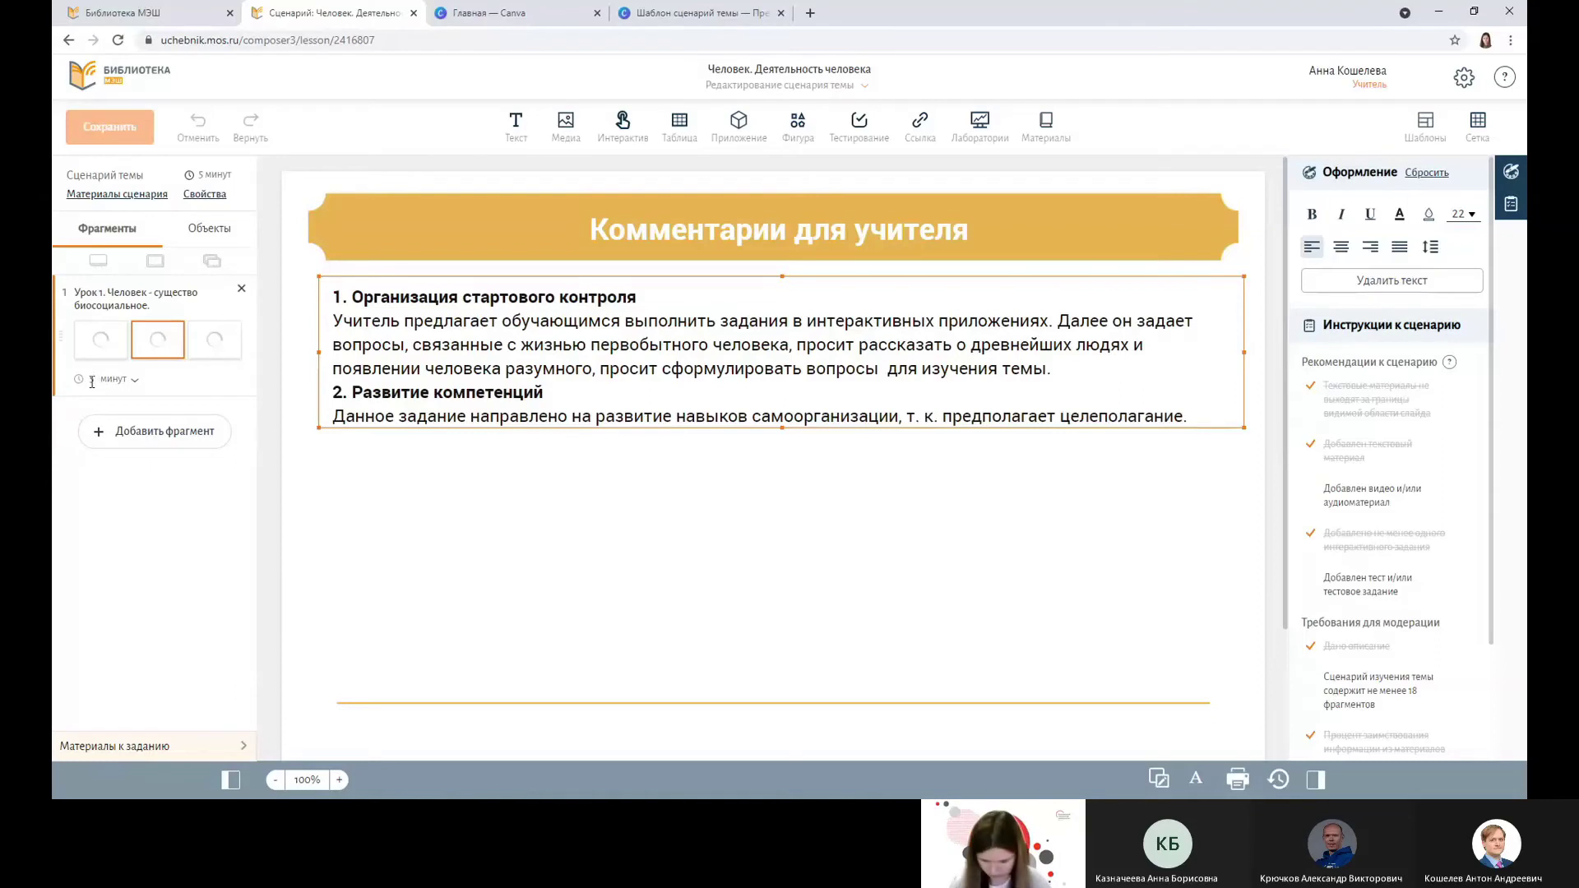
Set the first fragment's duration to 6 minutes and add a second fragment to the scenario
{"action": "type", "text": "1"}
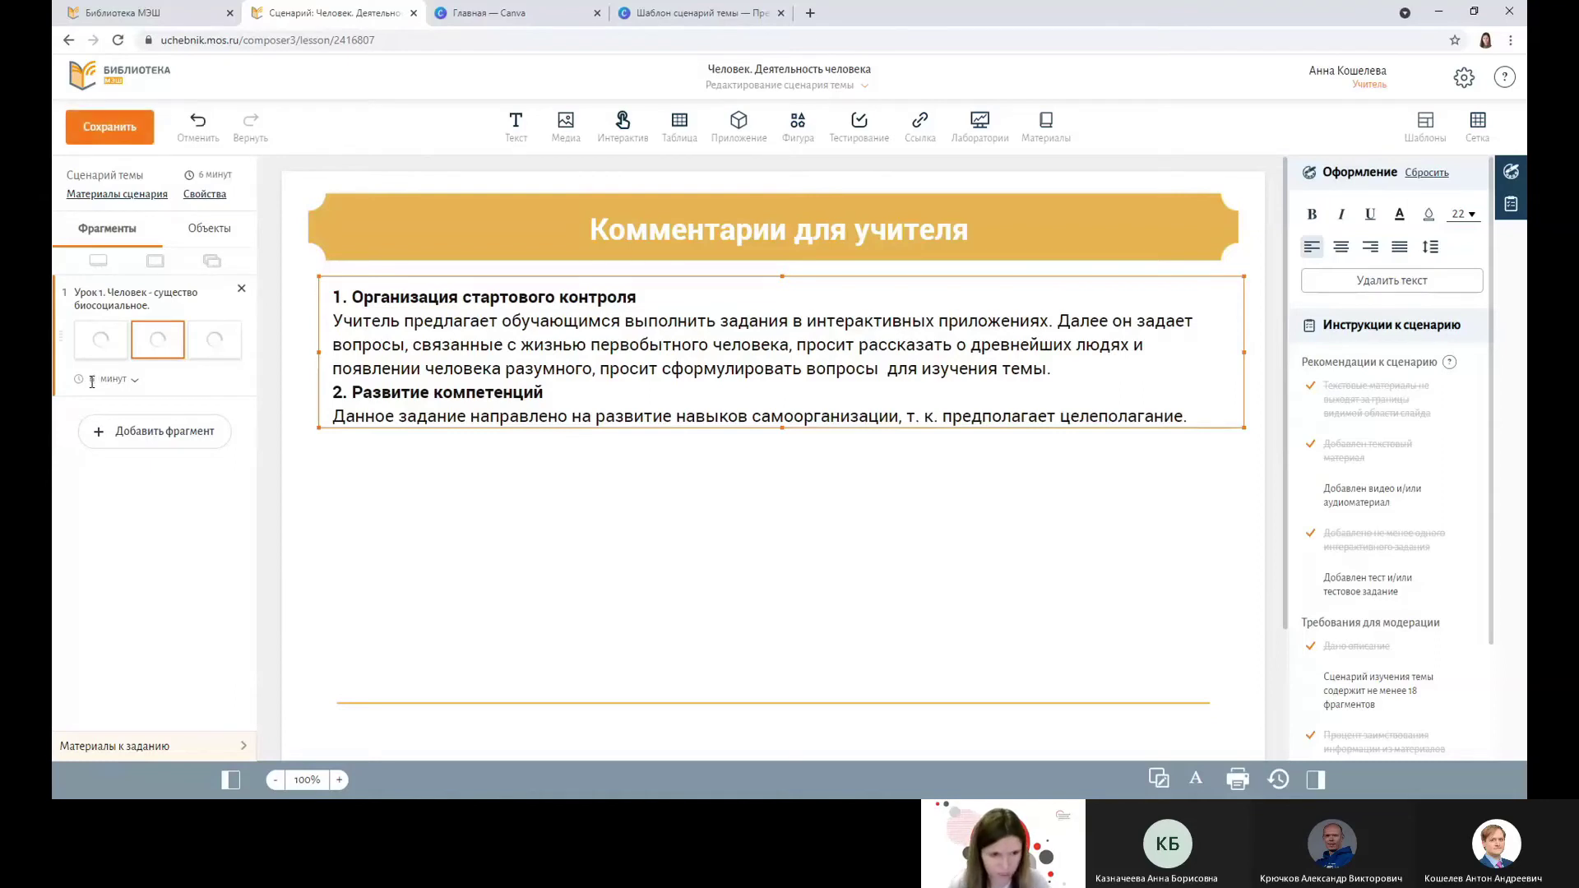
{"action": "left_click", "coordinate": [155, 433]}
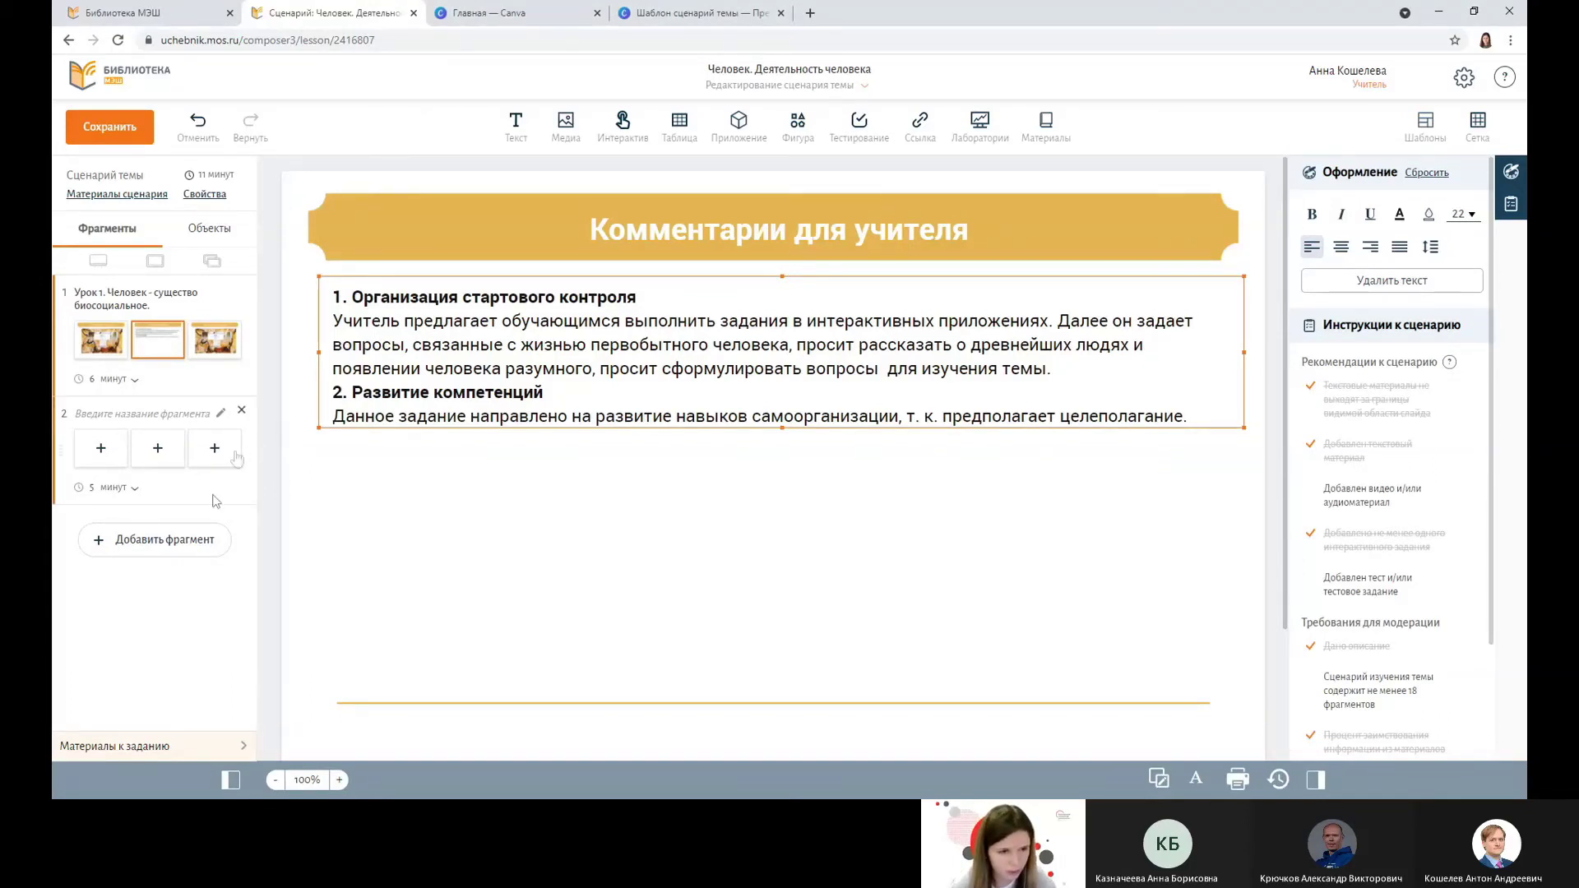
{"action": "left_click", "coordinate": [565, 125]}
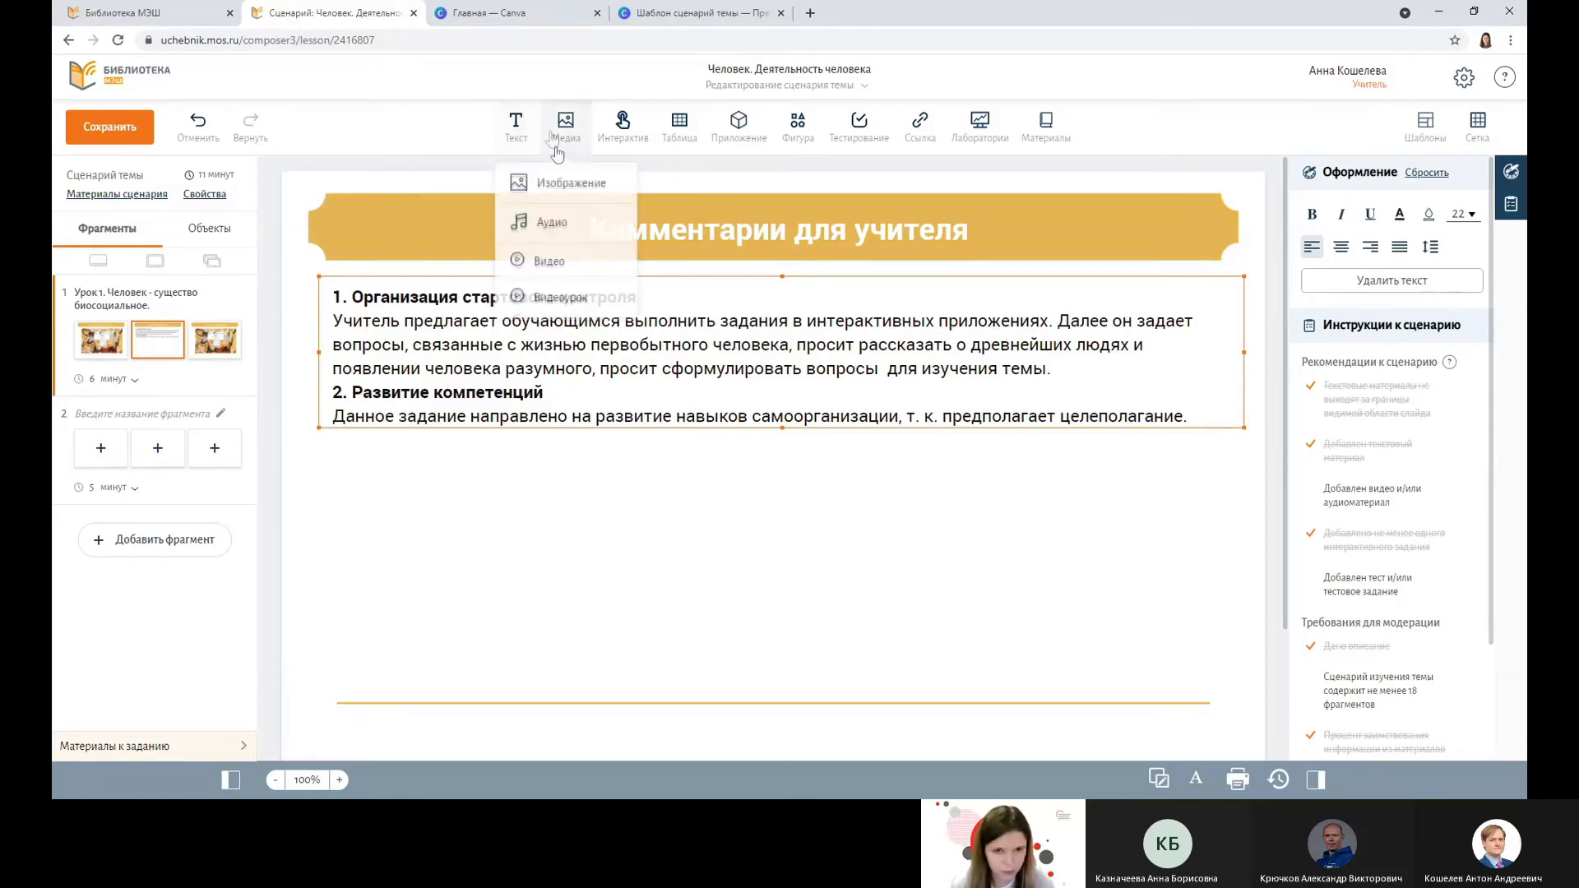
{"action": "left_click", "coordinate": [568, 183]}
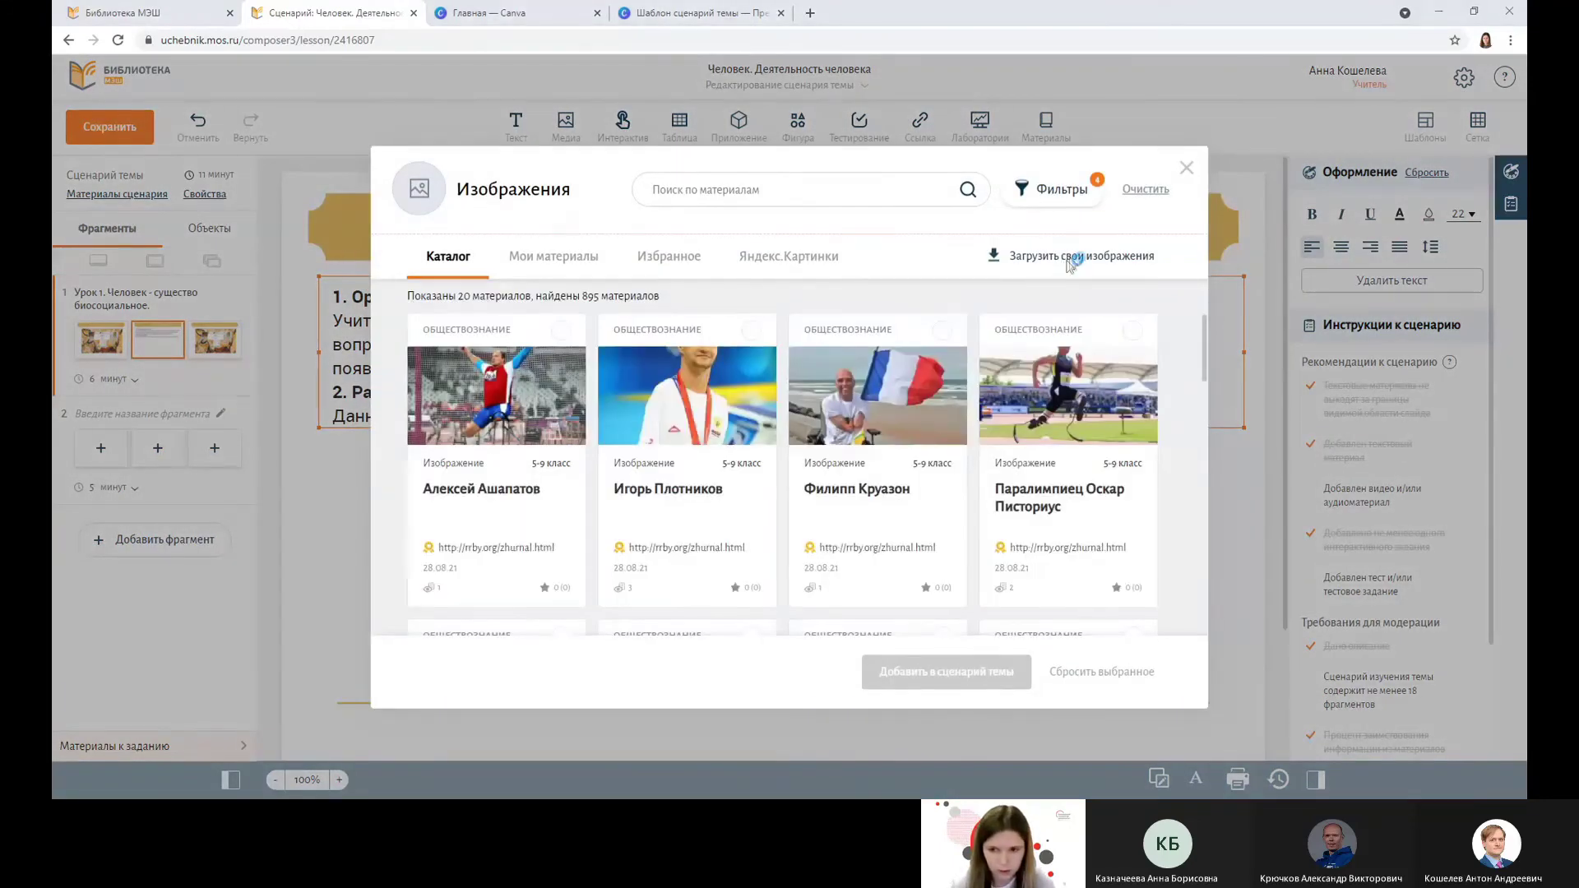
{"action": "left_click", "coordinate": [1067, 257]}
{"action": "left_click", "coordinate": [478, 311]}
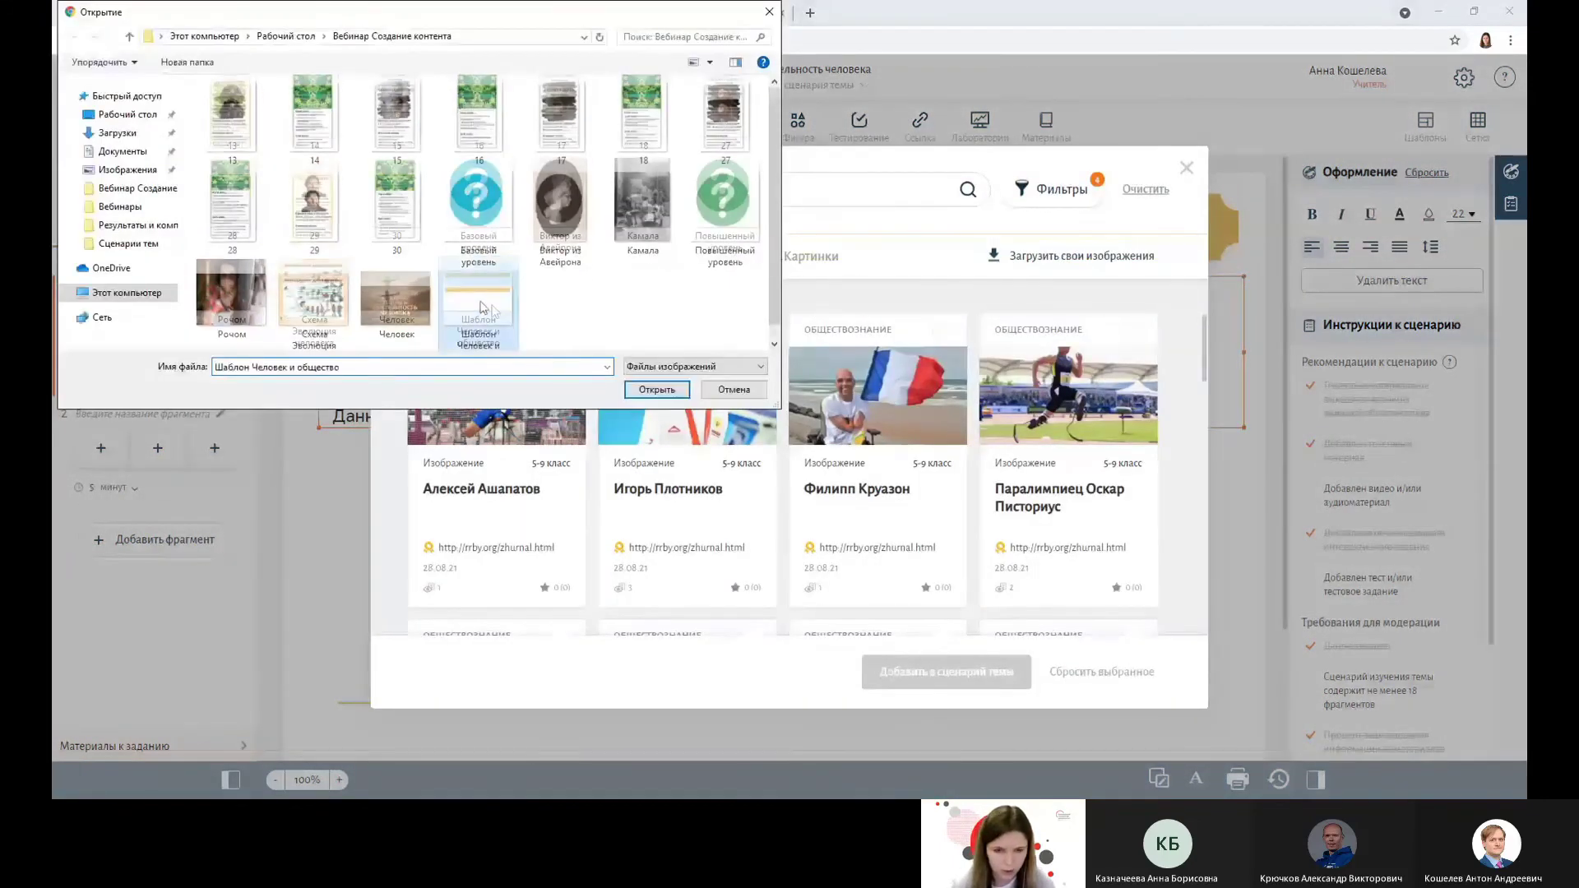
{"action": "left_click", "coordinate": [656, 390]}
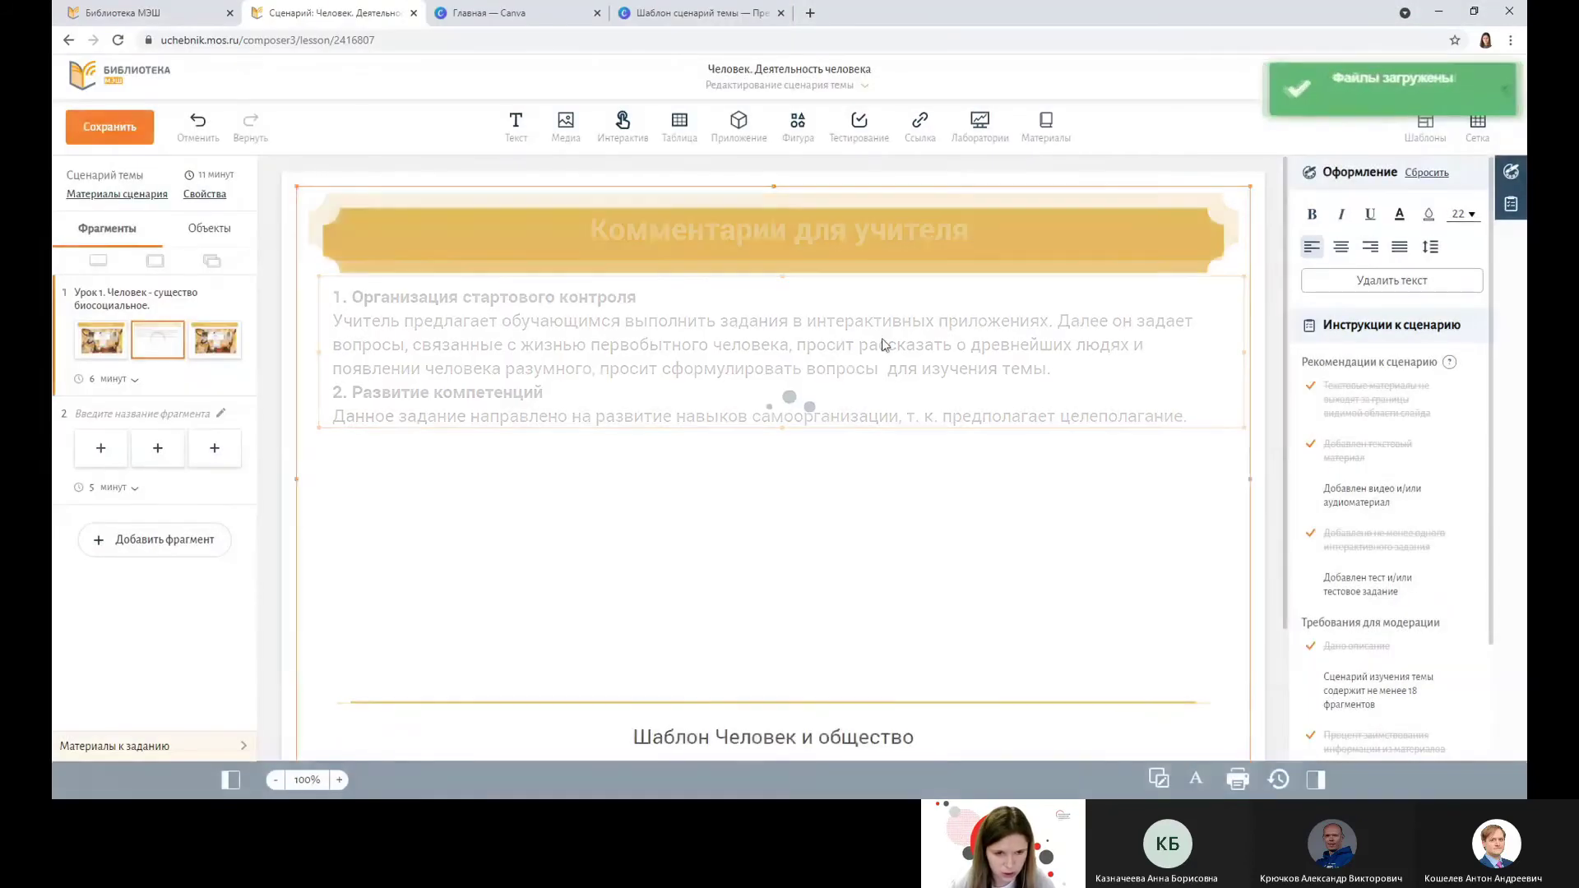
{"action": "left_click", "coordinate": [198, 125]}
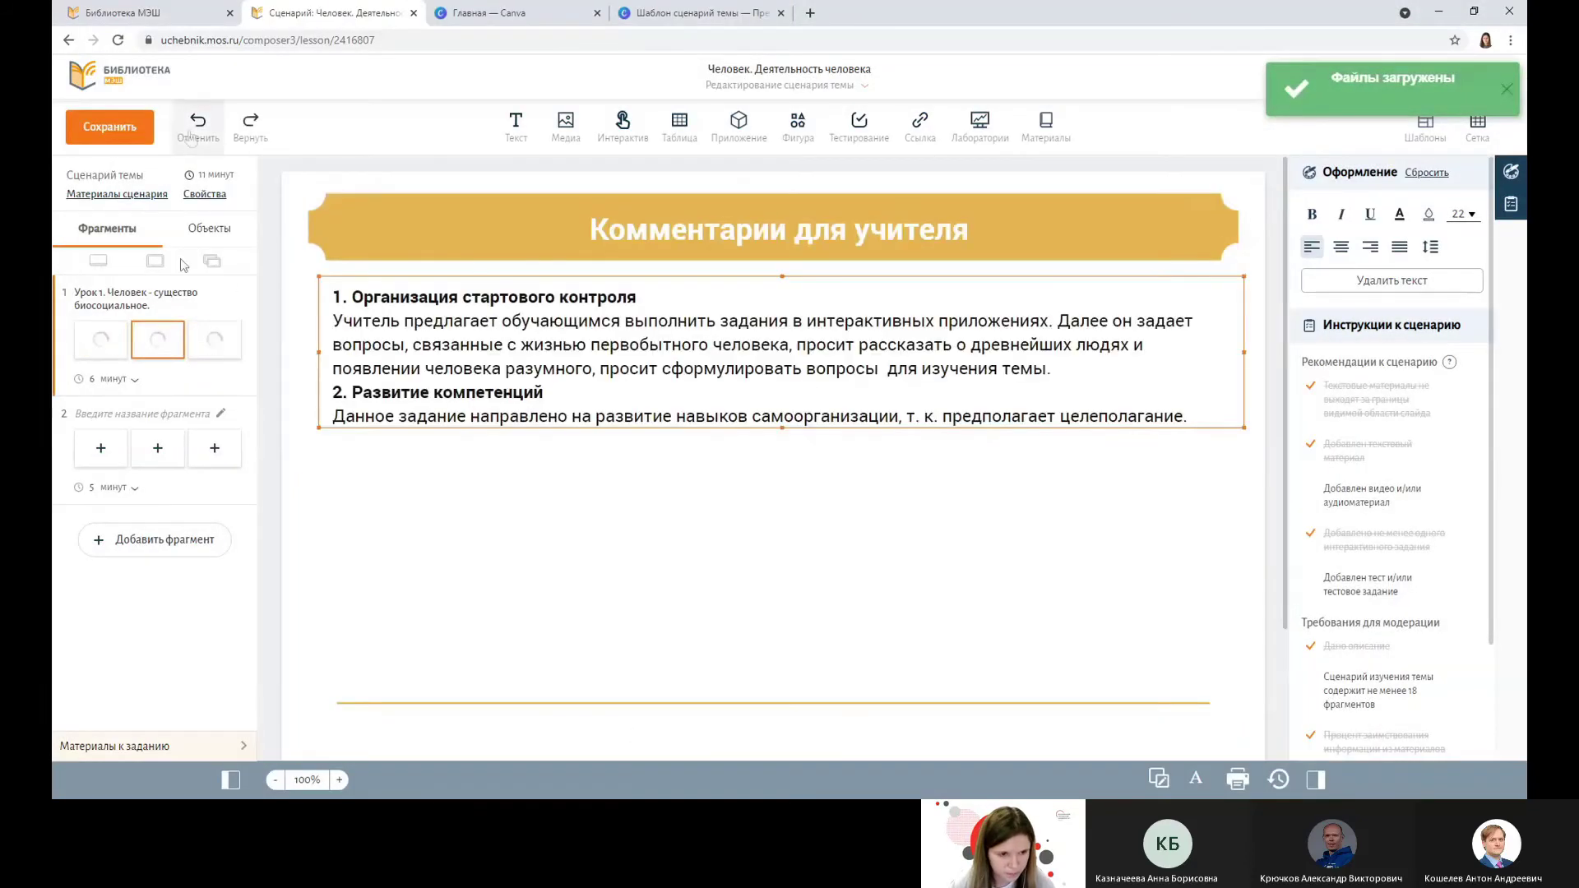
Copy the first fragment's first slide, "Кем был первобытный человек?", and paste it into the first slide of the second fragment
{"action": "left_click", "coordinate": [100, 339]}
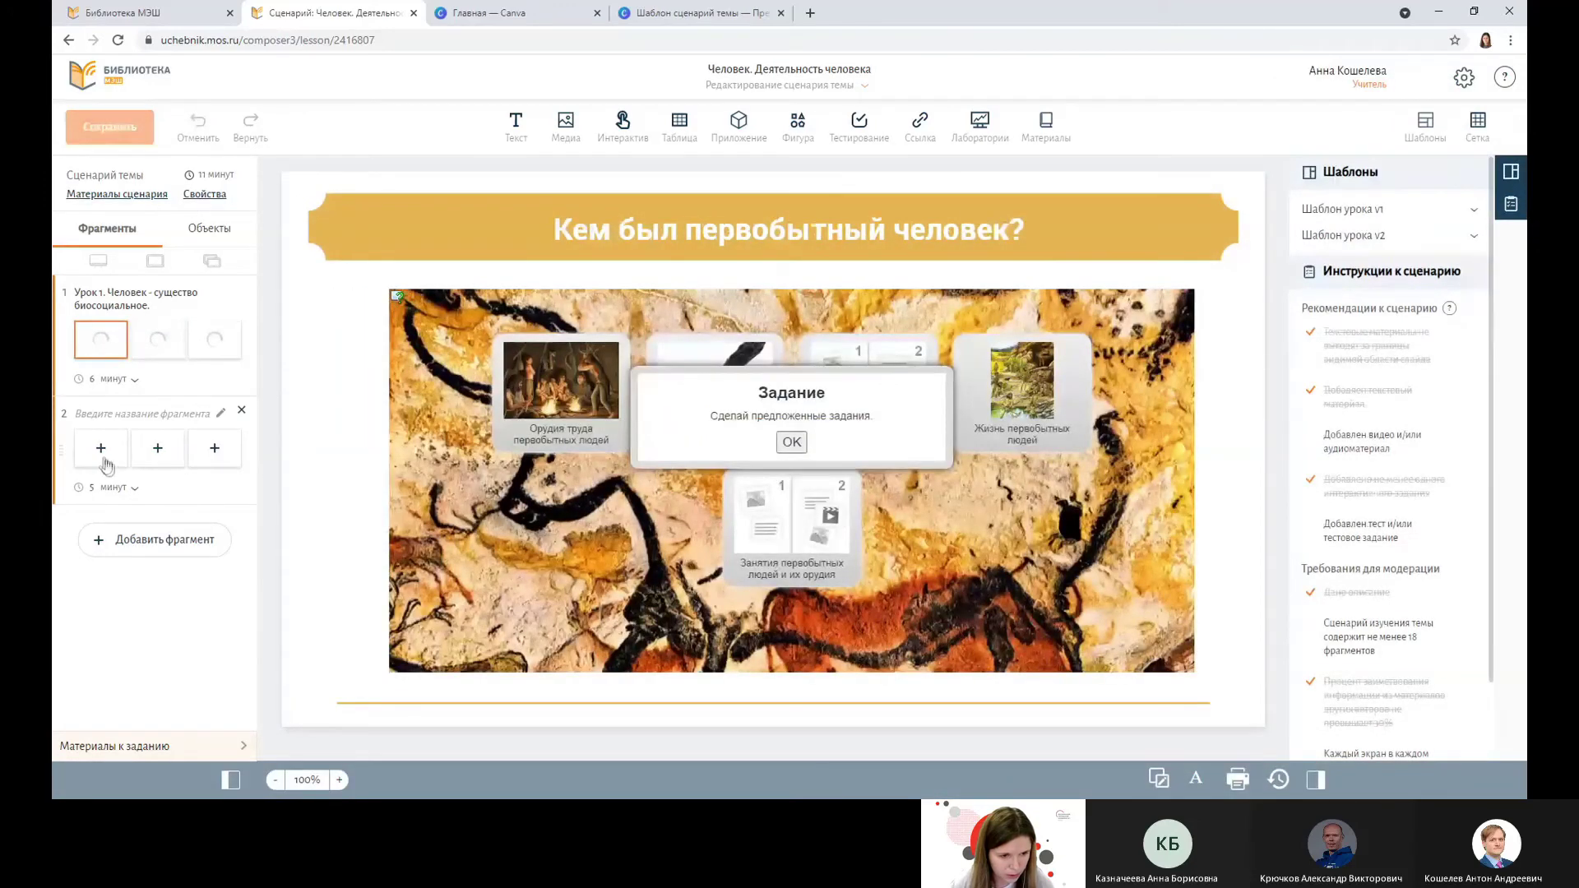
{"action": "left_click", "coordinate": [107, 457]}
{"action": "left_click", "coordinate": [97, 341]}
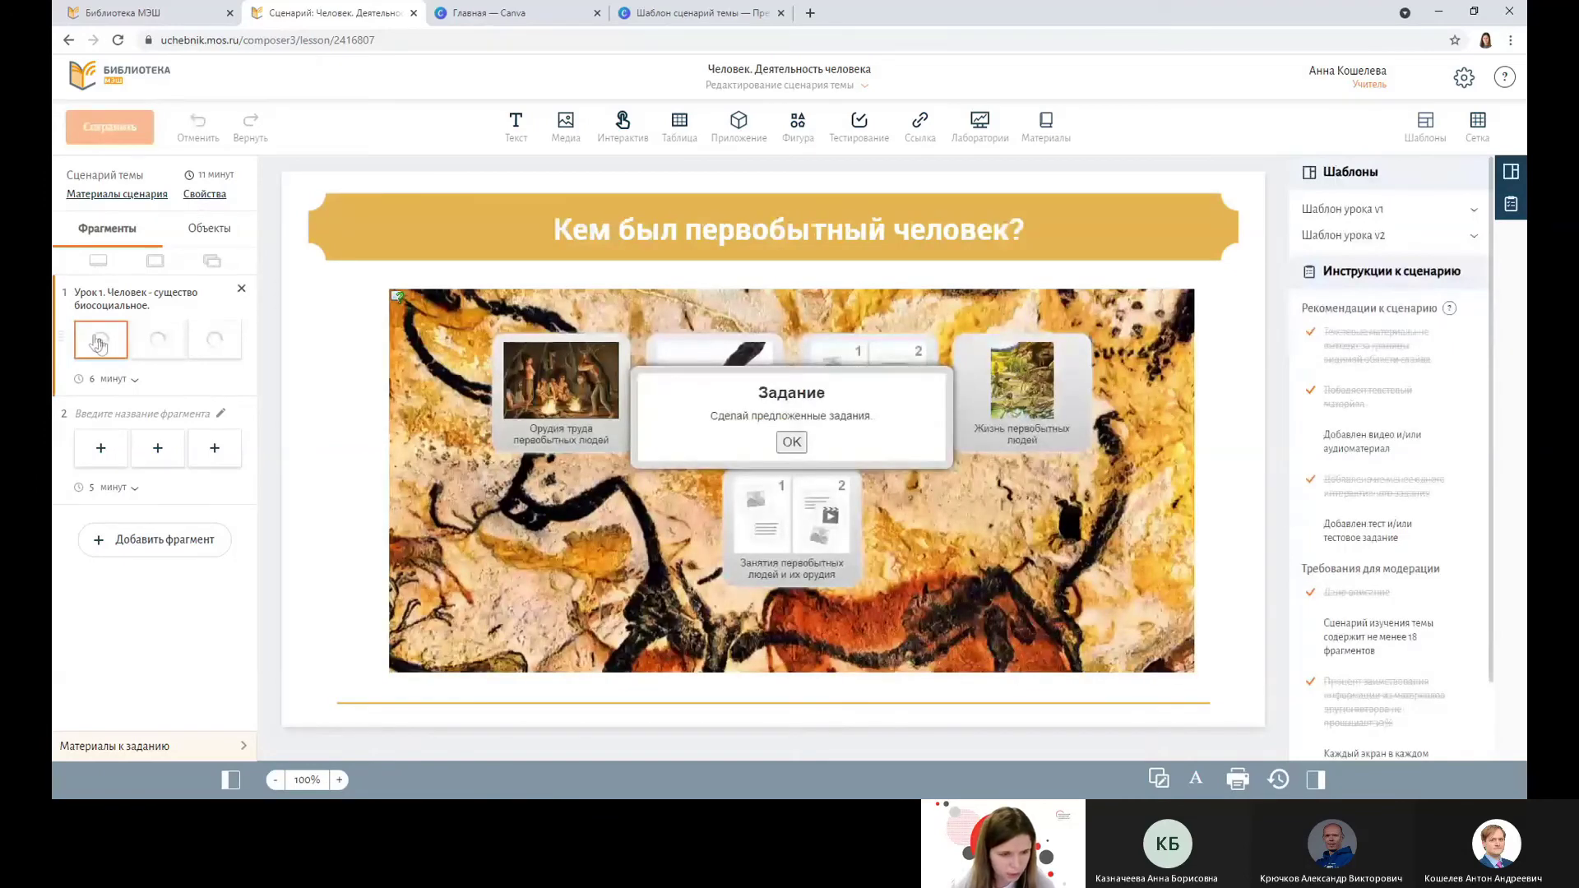
{"action": "right_click", "coordinate": [101, 344]}
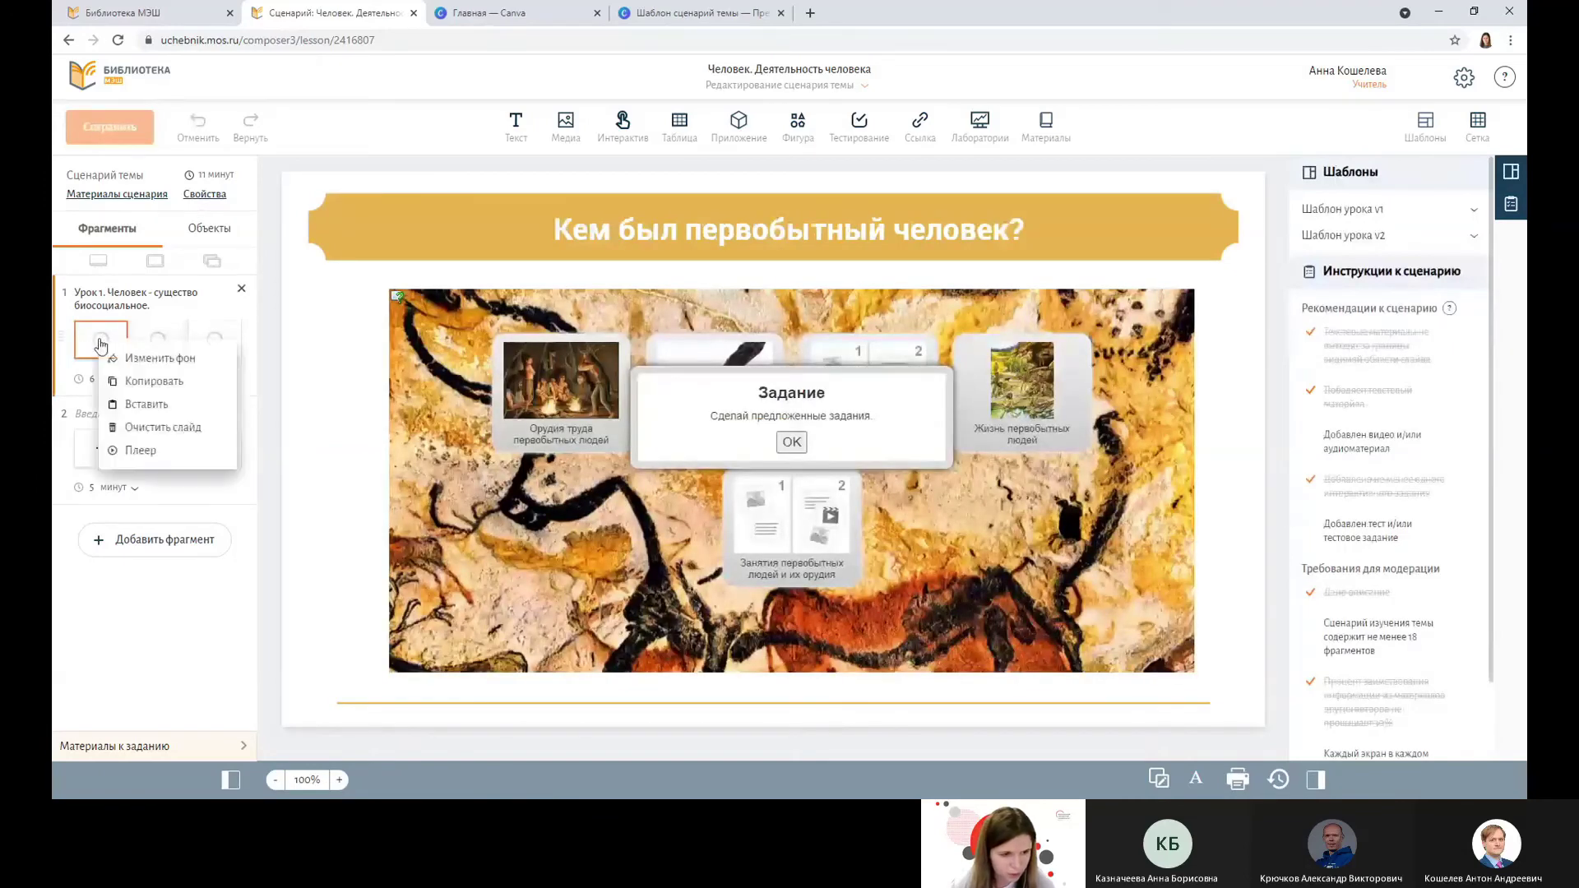
{"action": "left_click", "coordinate": [150, 383]}
{"action": "left_click", "coordinate": [100, 449]}
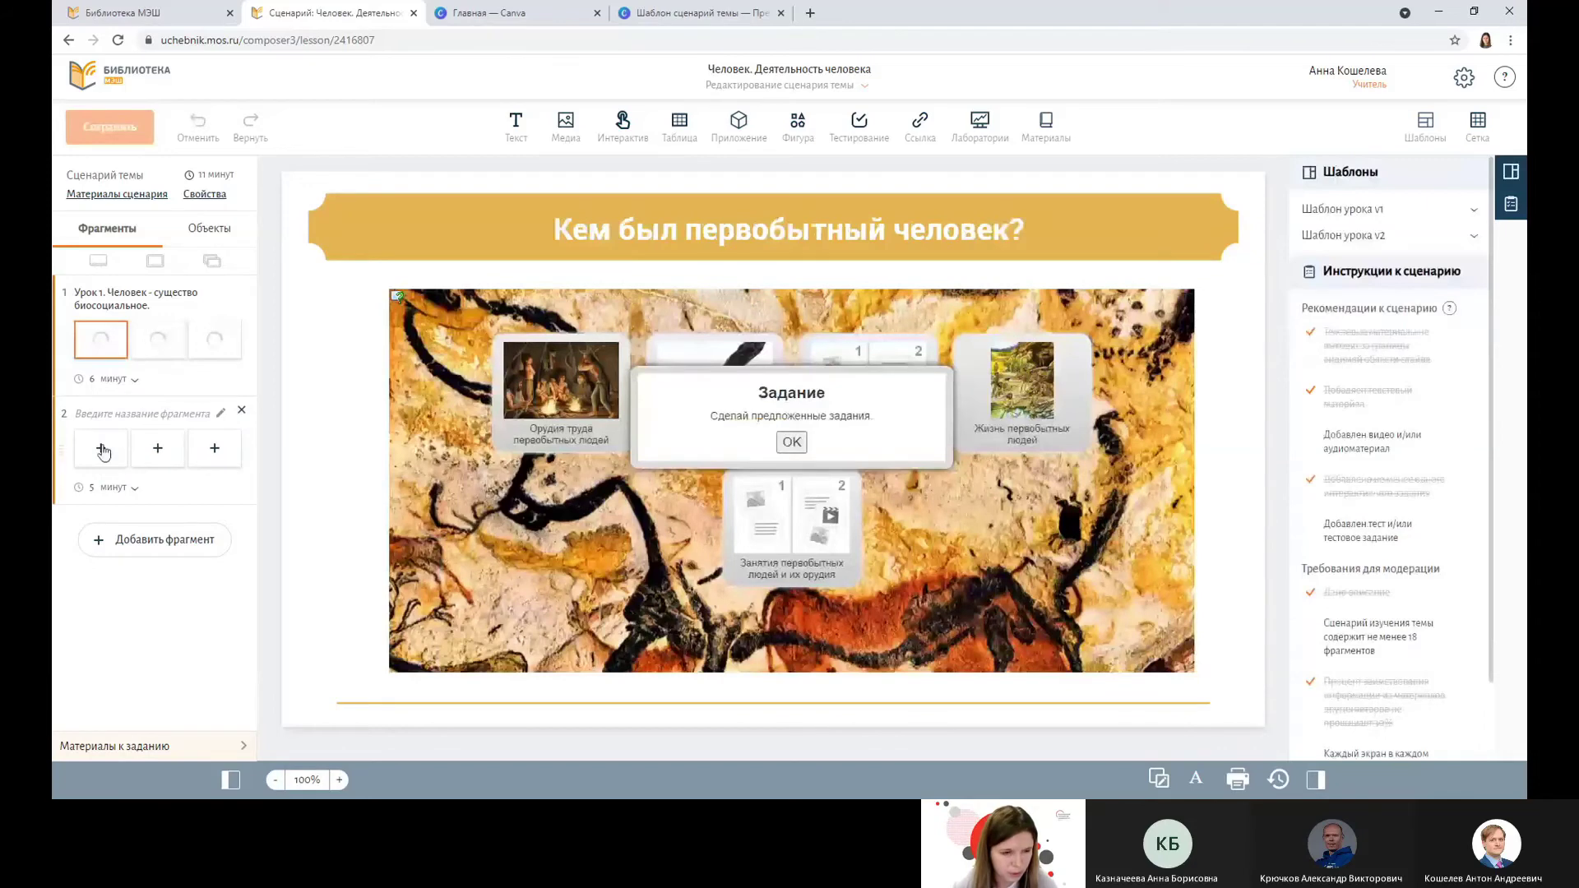
{"action": "right_click", "coordinate": [100, 452]}
{"action": "left_click", "coordinate": [135, 487]}
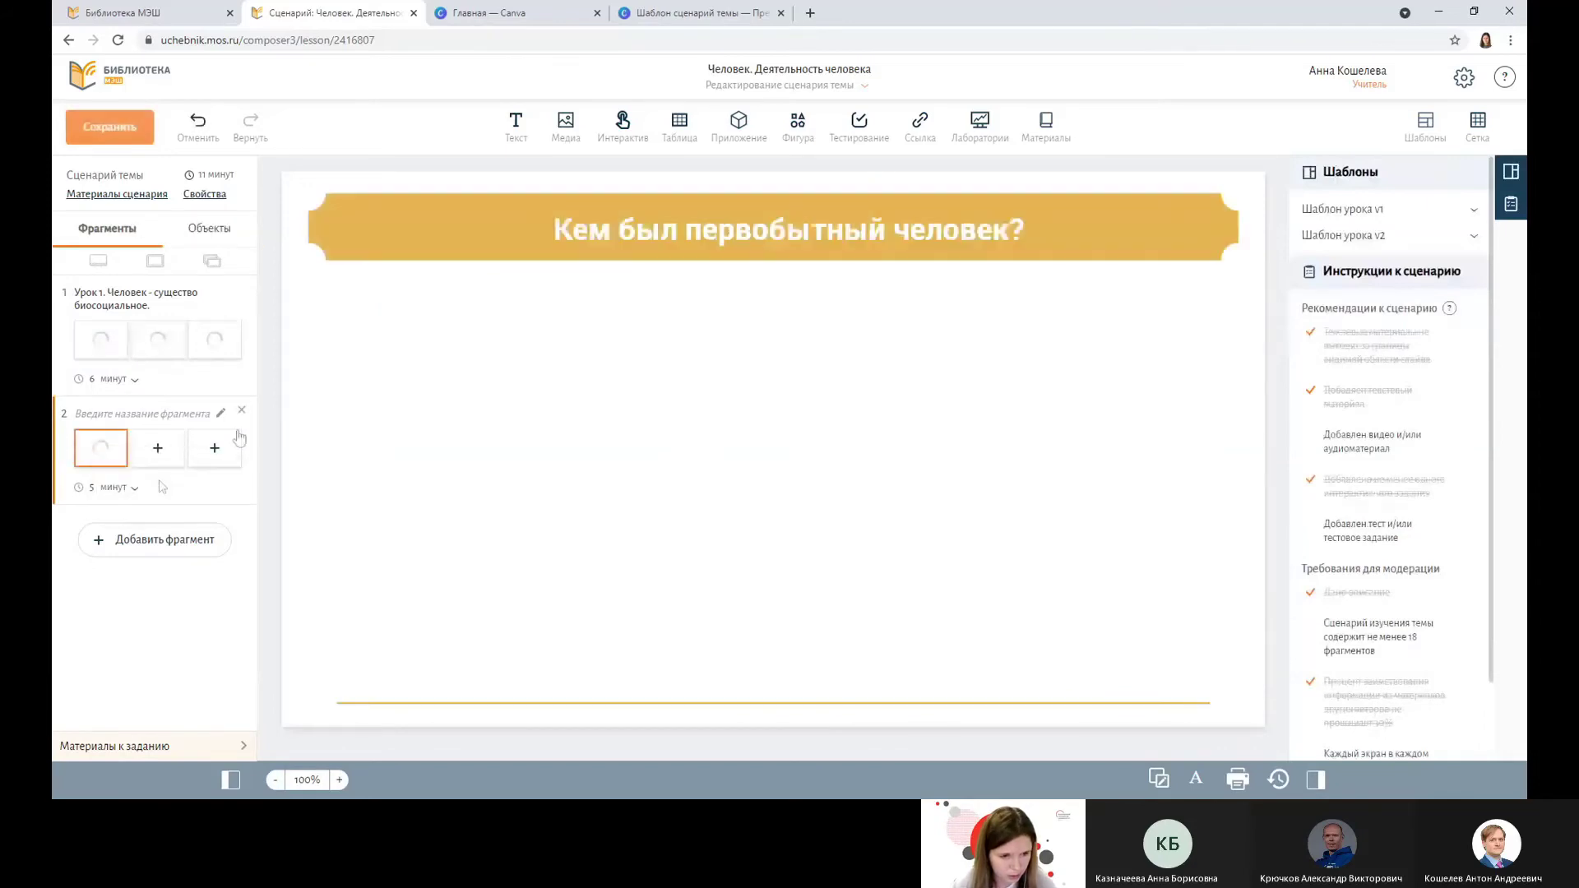
Delete the interactive application from the copied slide and change its banner title to "Человек - существо биосоциальное"
{"action": "left_click", "coordinate": [1217, 298]}
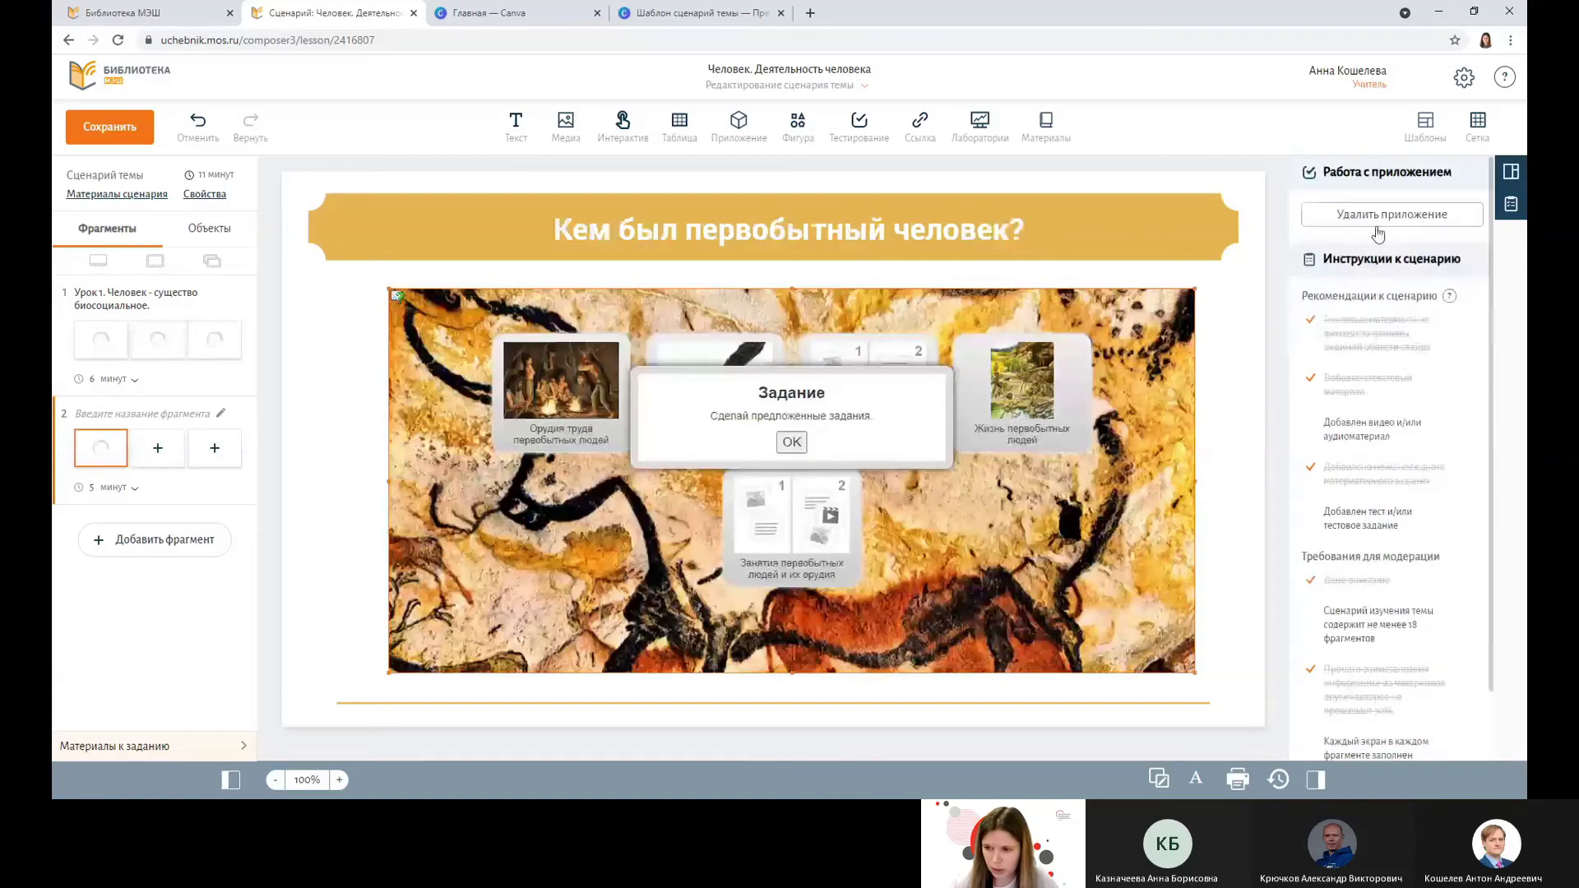
{"action": "left_click", "coordinate": [1401, 215]}
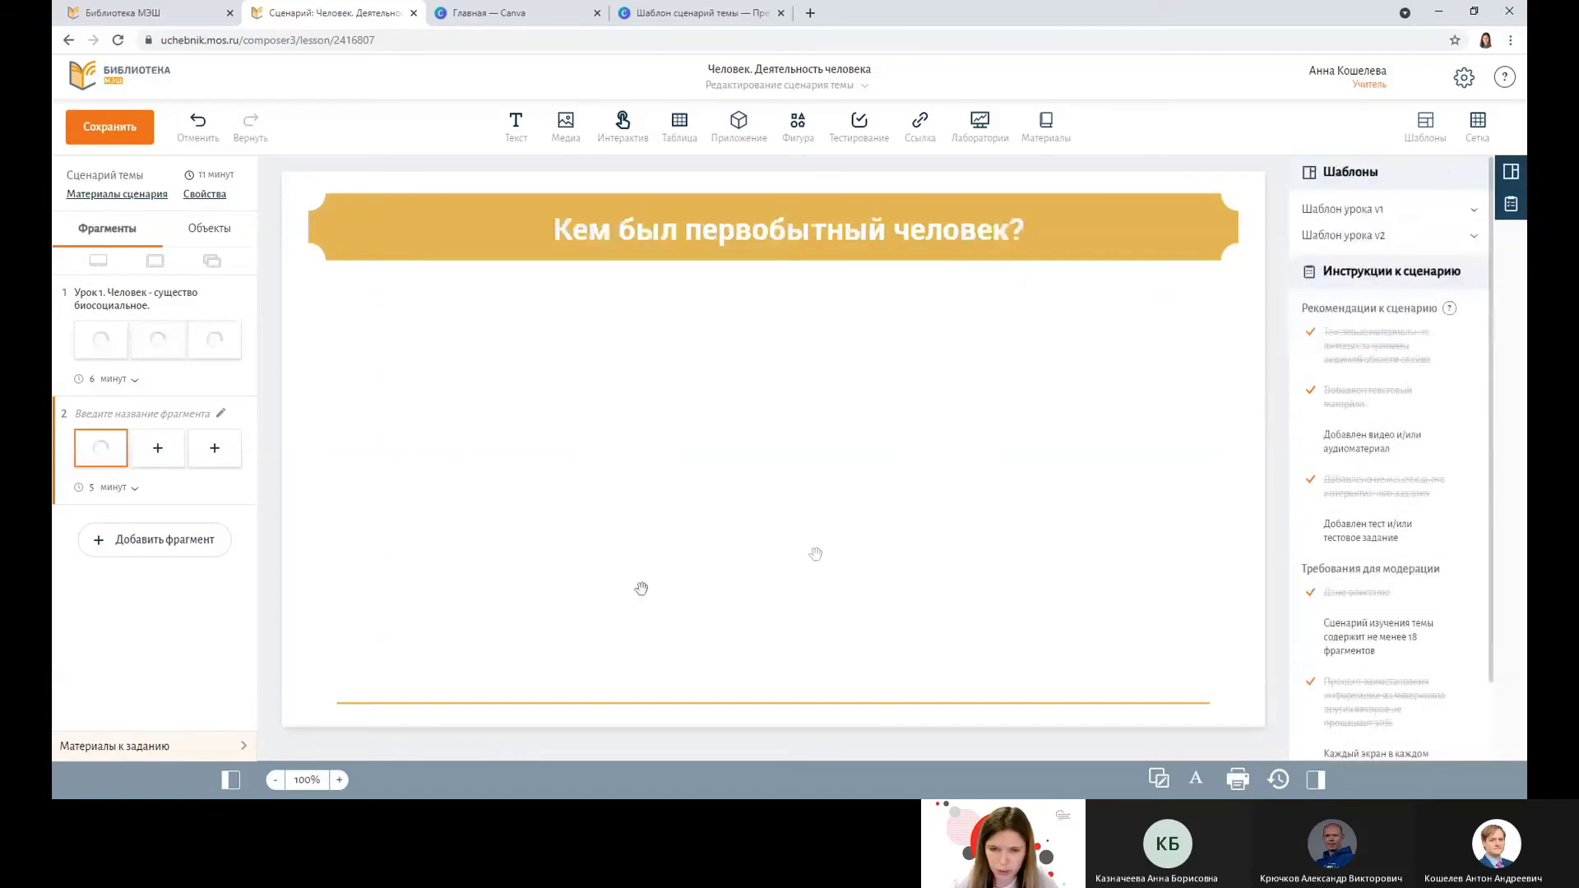
{"action": "left_click", "coordinate": [835, 231]}
{"action": "double_click", "coordinate": [834, 231]}
{"action": "type", "text": "Человек - существо биосоциальное"}
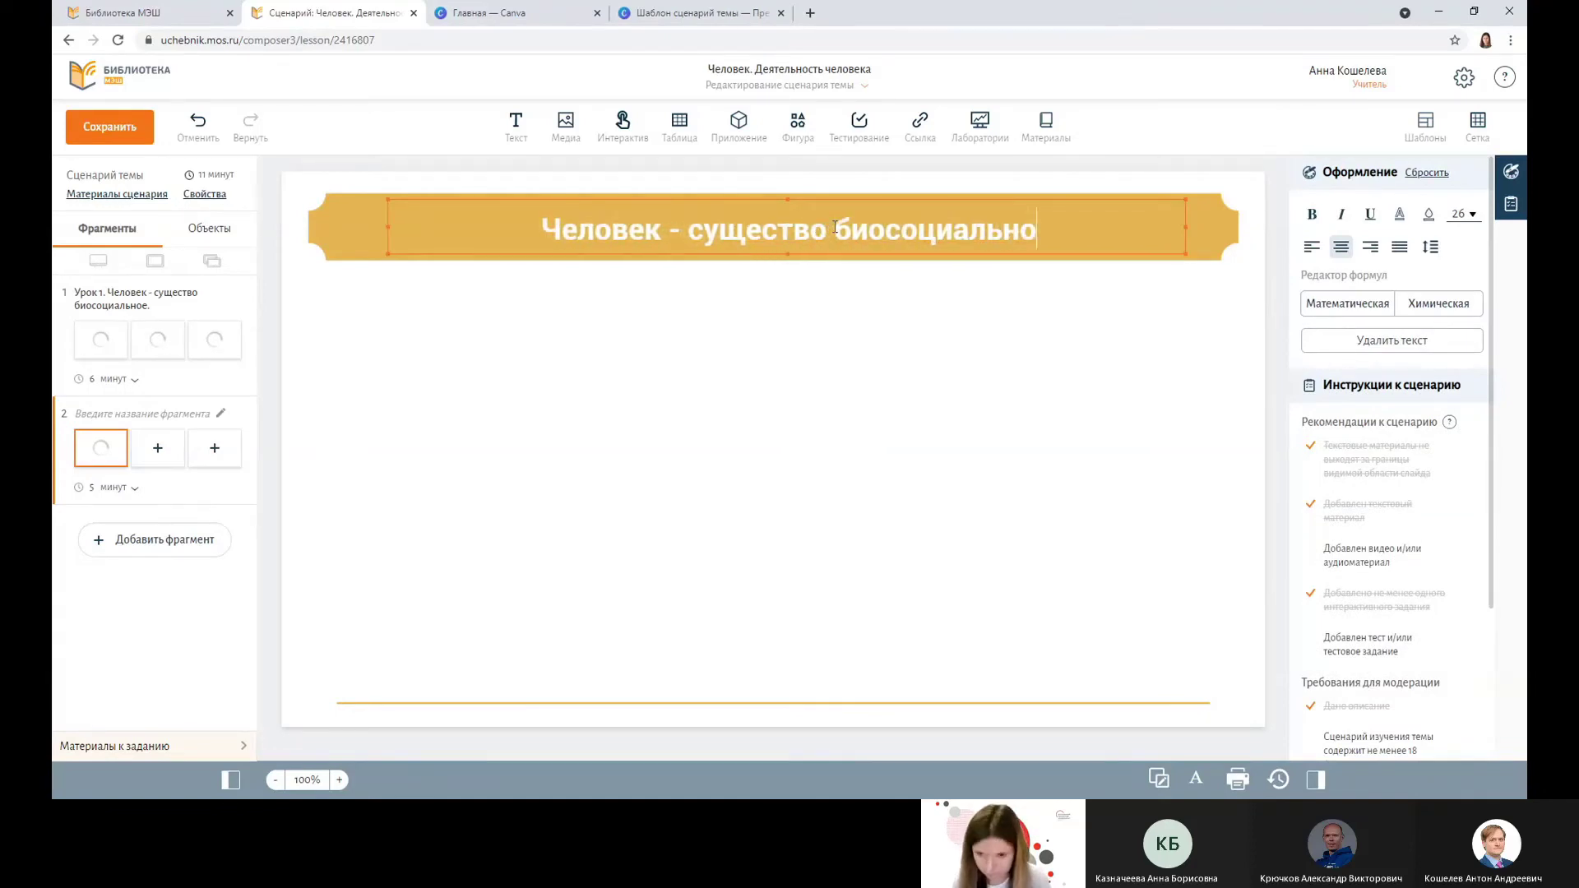